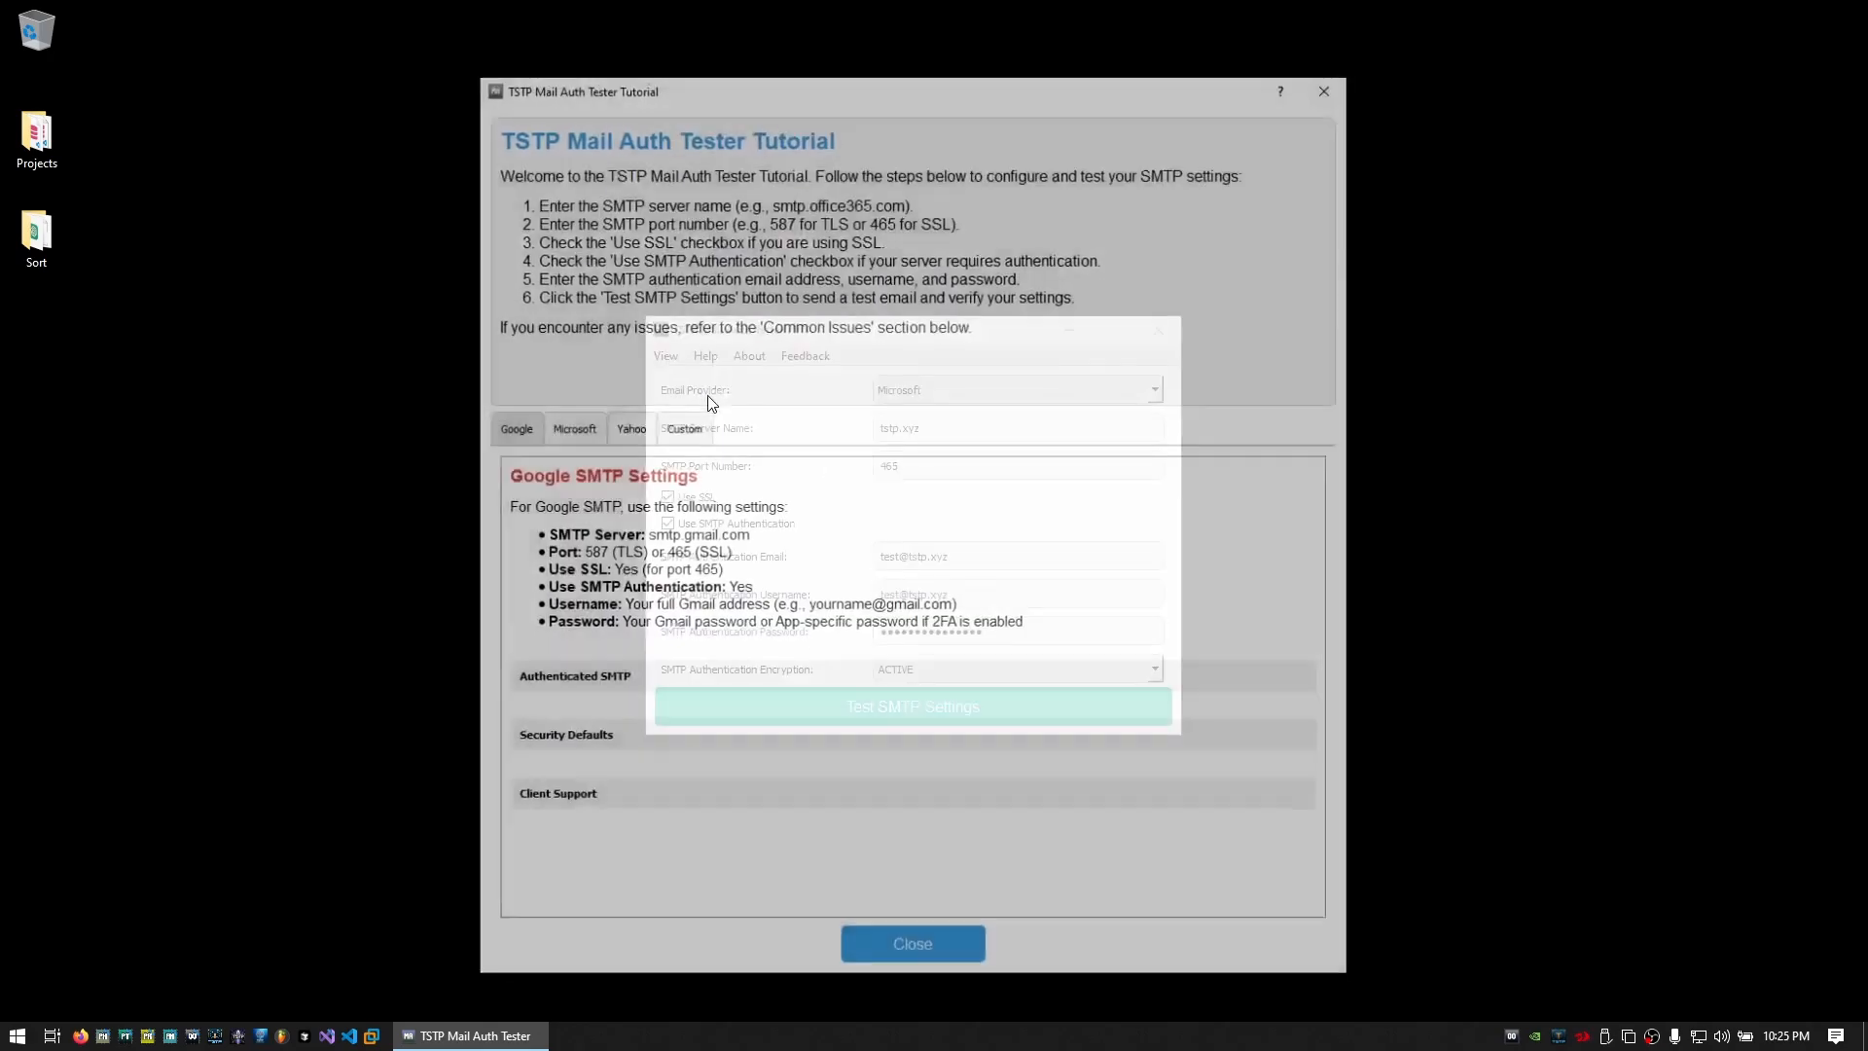
Browse the Google and Microsoft tutorial tabs, expanding Authenticated SMTP and Security Defaults
left_click(571, 428)
left_click(515, 434)
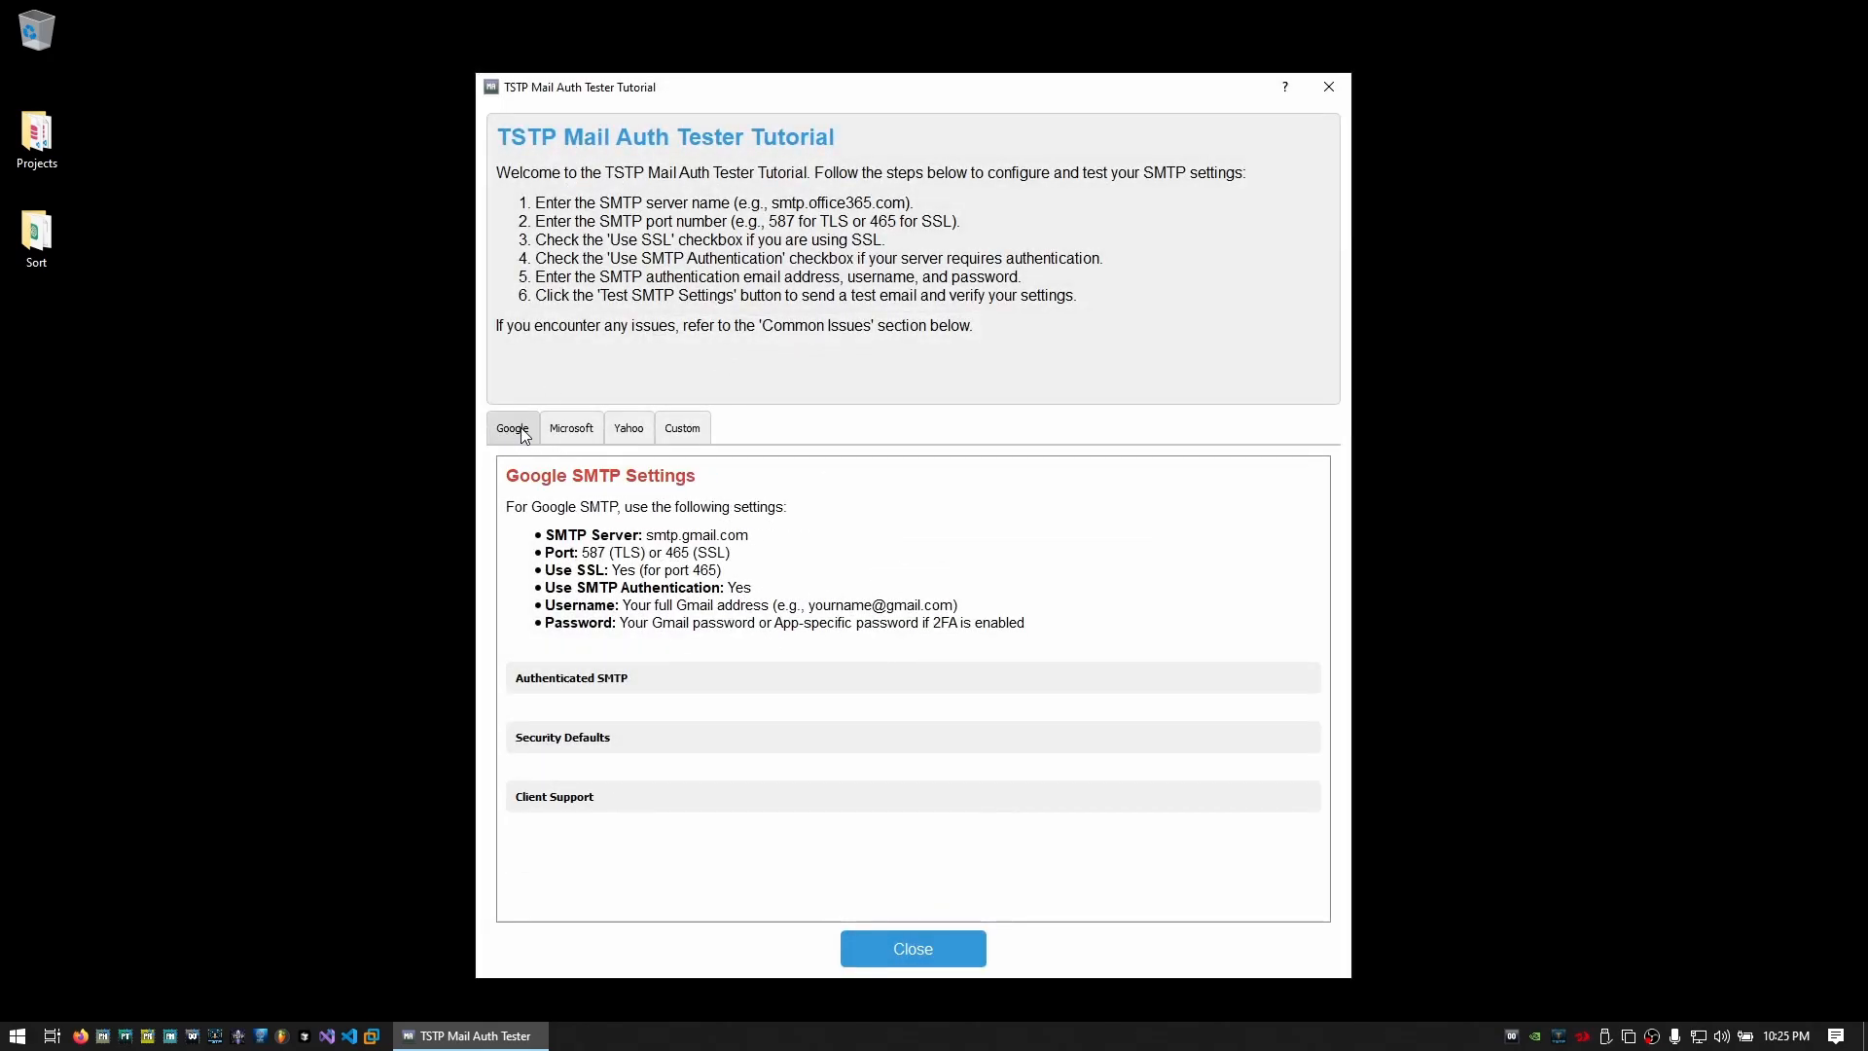
left_click(571, 428)
left_click(576, 677)
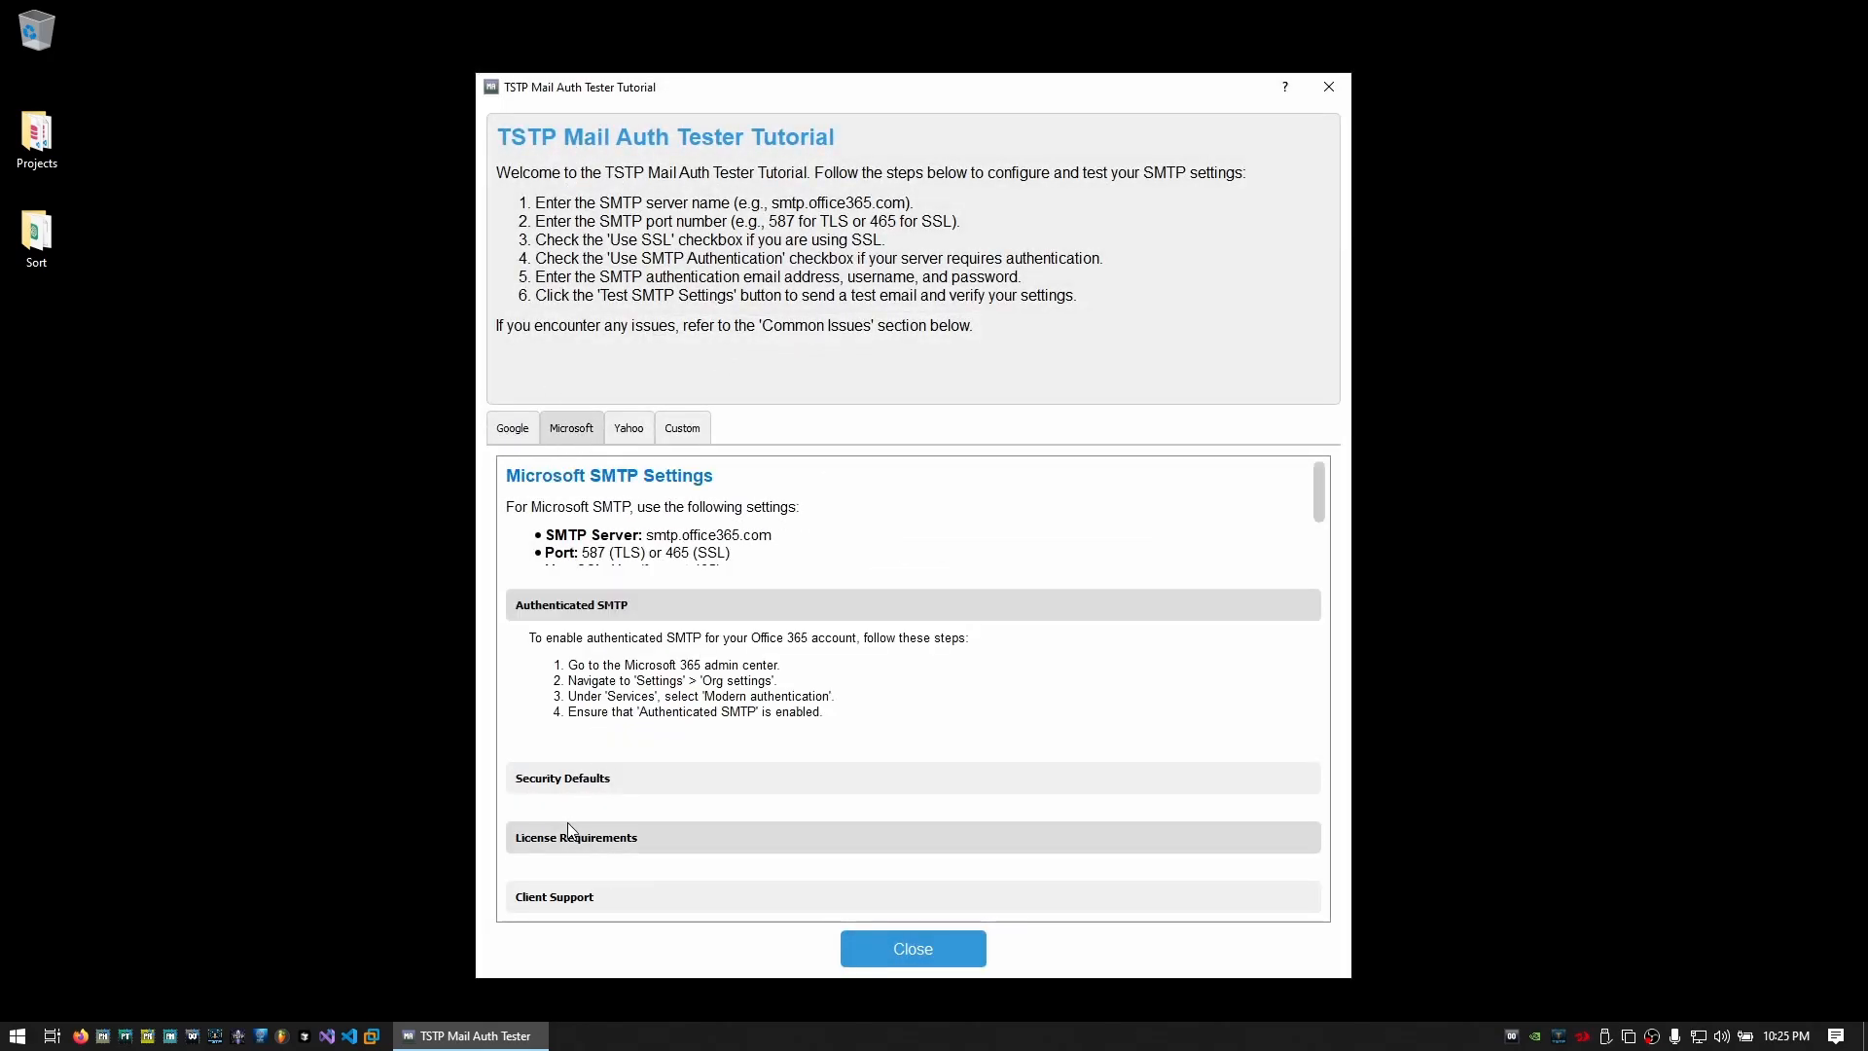
left_click(582, 778)
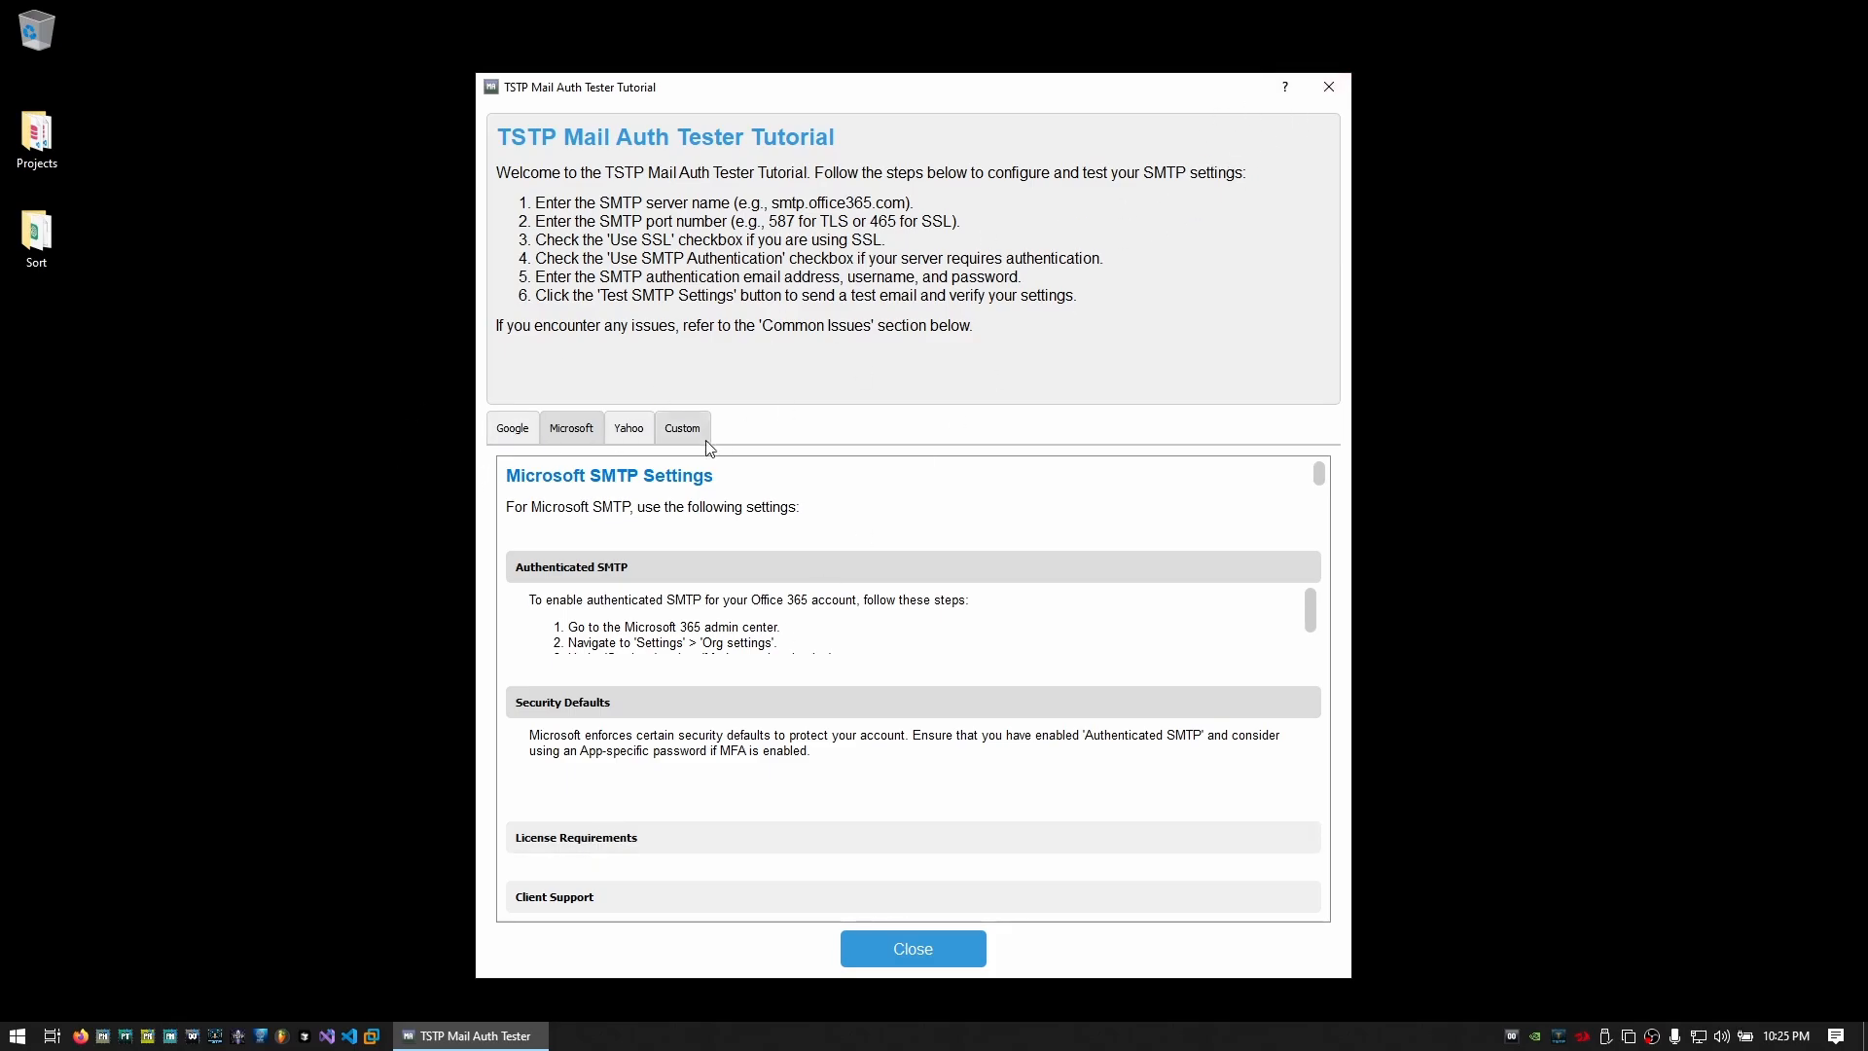
Read Yahoo's Authenticated SMTP steps, then close the tutorial
left_click(634, 431)
left_click(628, 679)
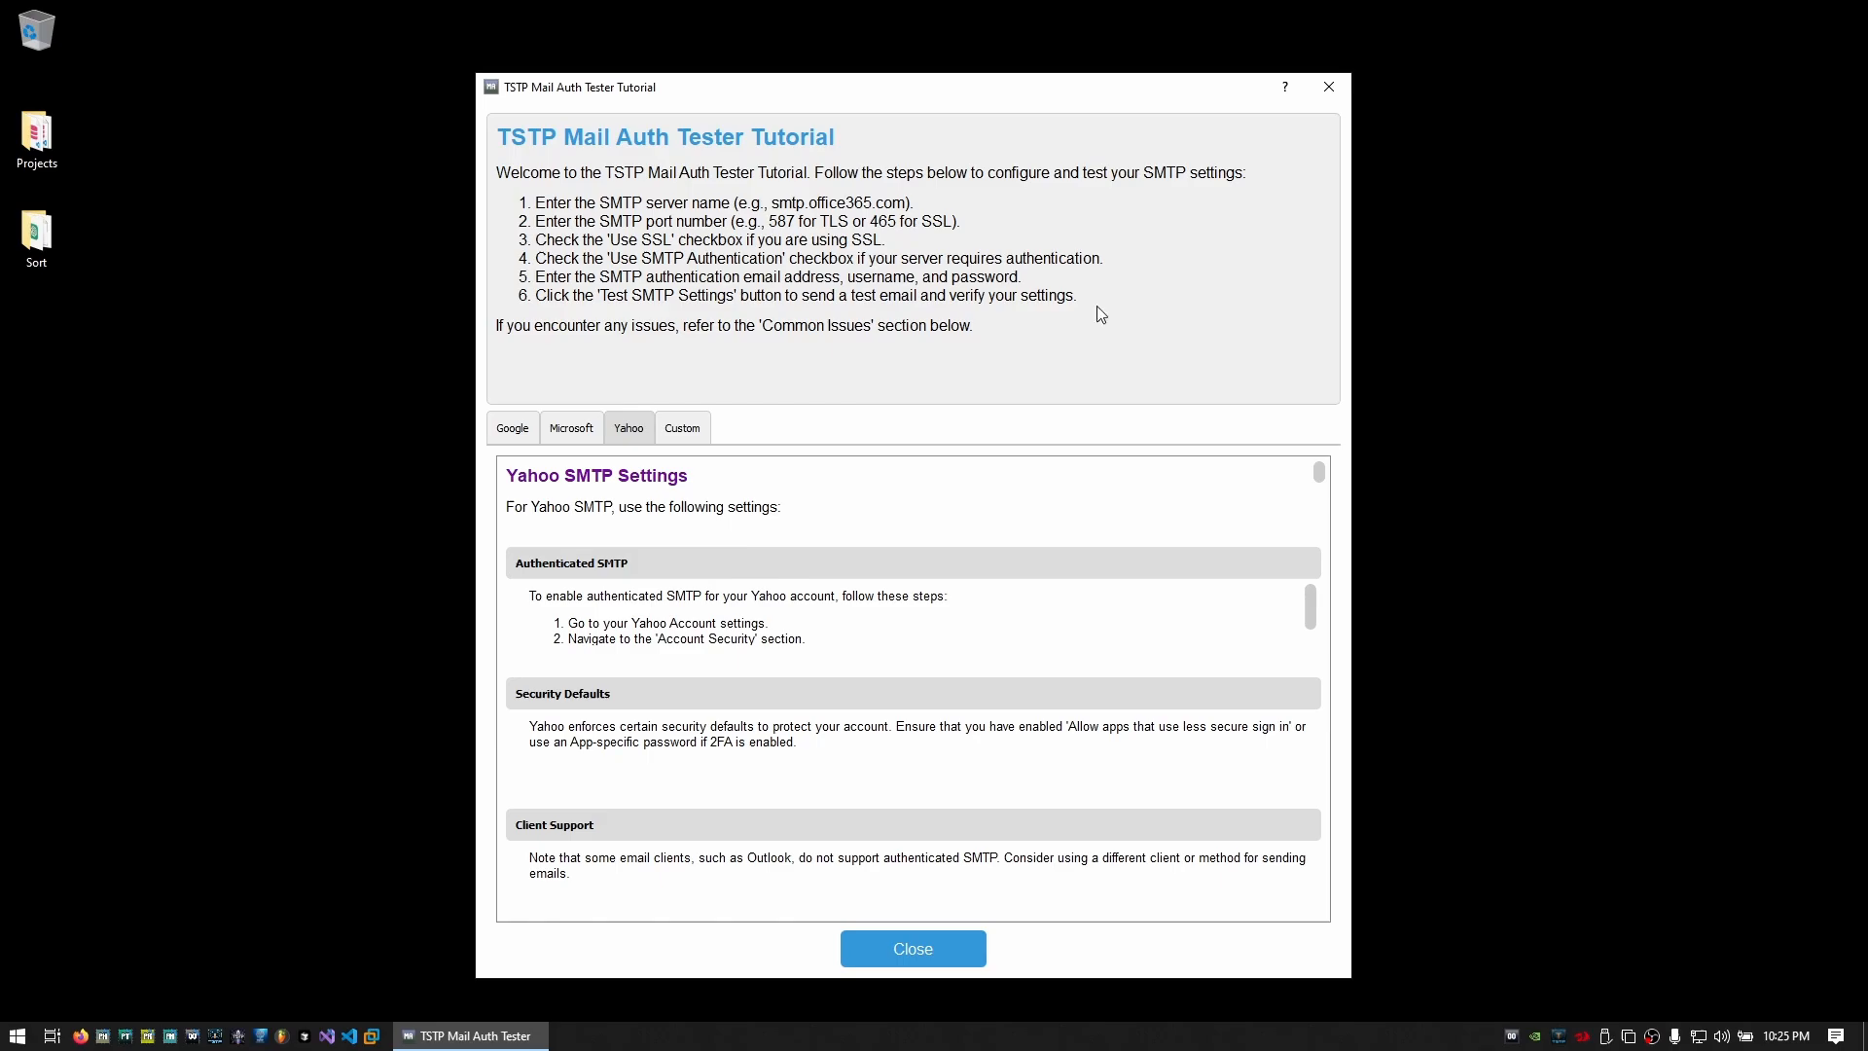
left_click(1328, 87)
Toggle the dark theme on and back to light, then view and close the console log
left_click(705, 356)
mouse_move(667, 358)
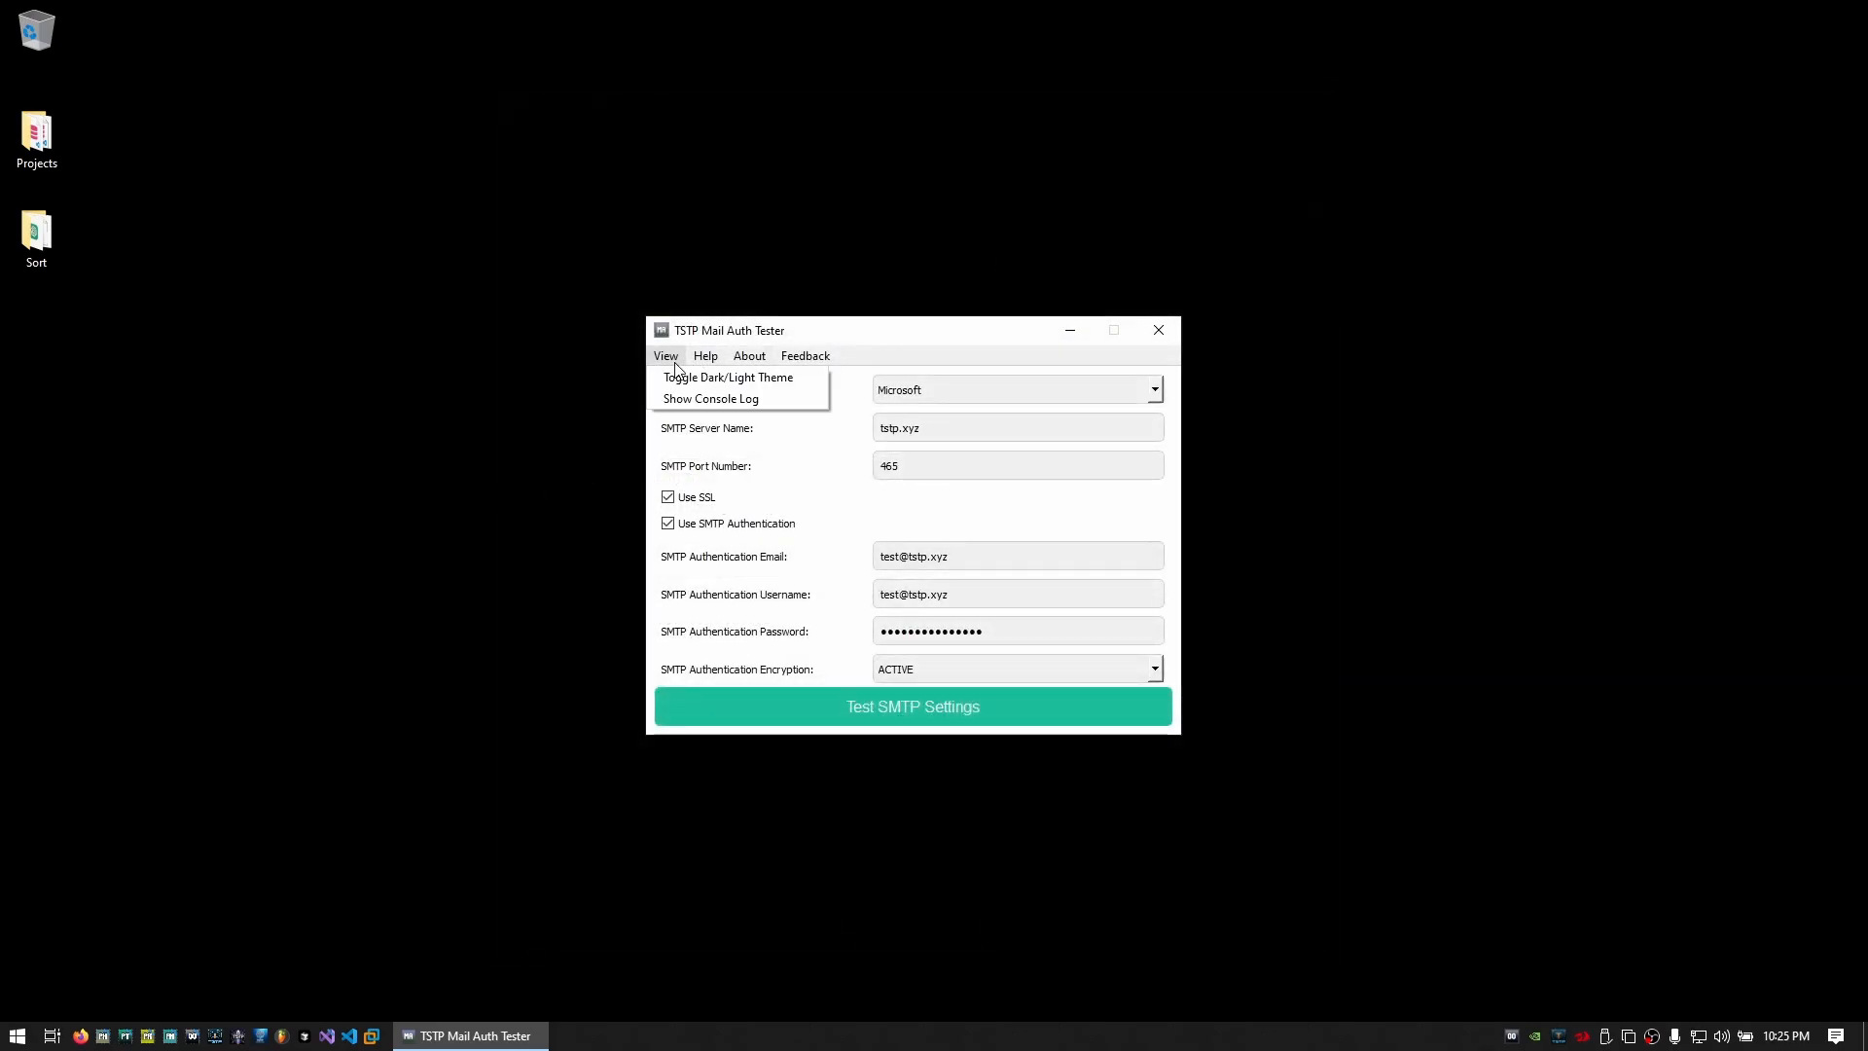
left_click(690, 386)
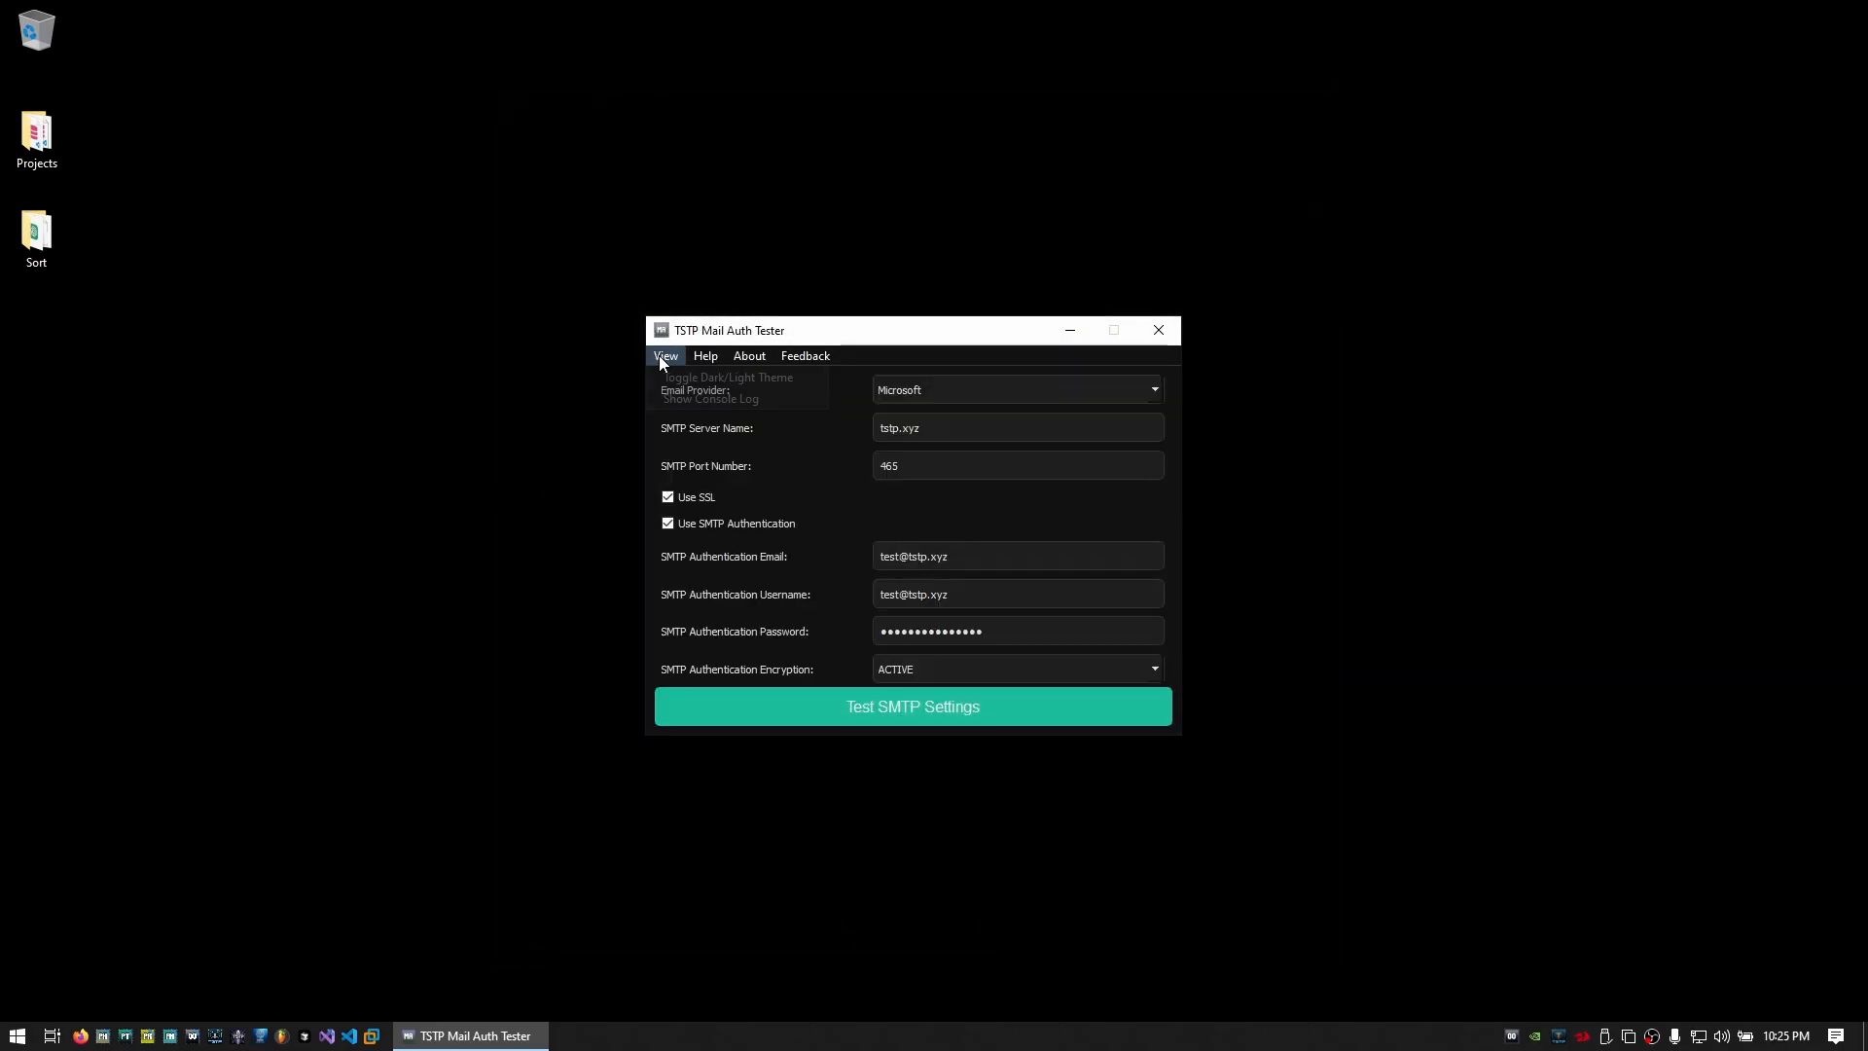
left_click(657, 354)
left_click(680, 379)
left_click(665, 356)
left_click(680, 399)
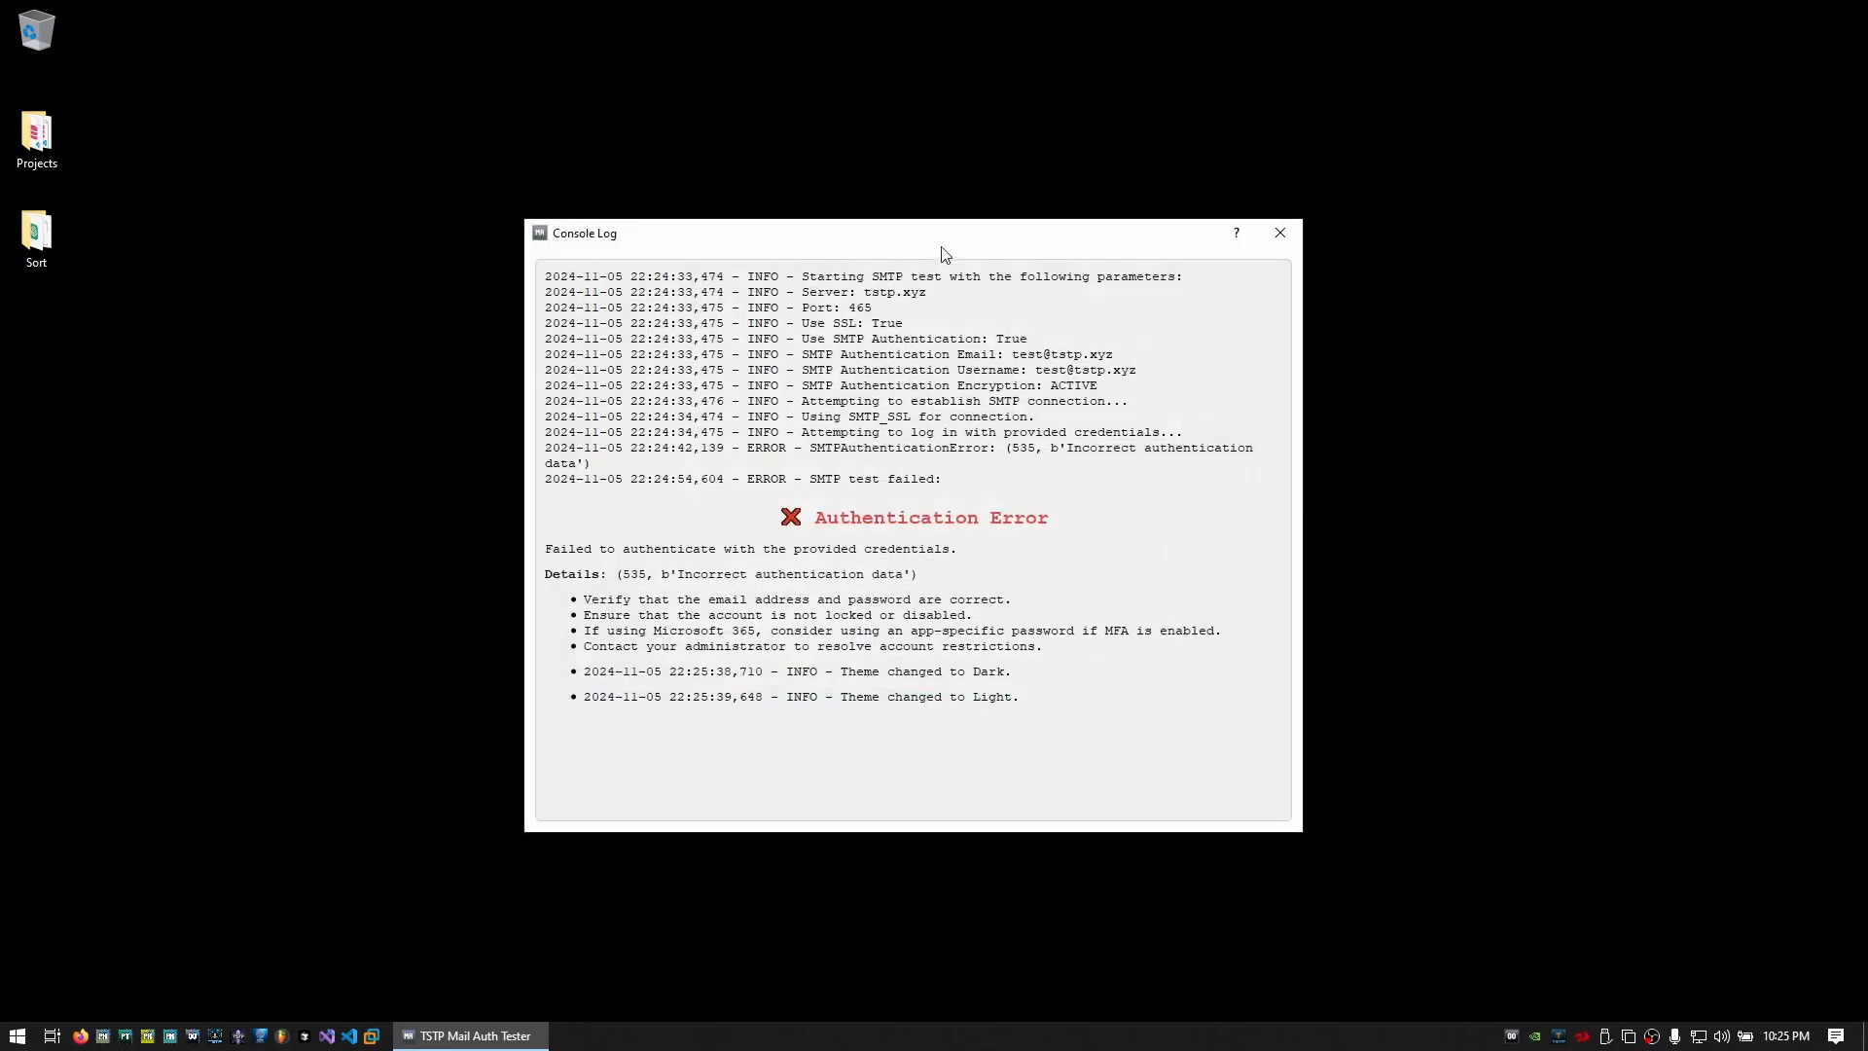
left_click(1267, 240)
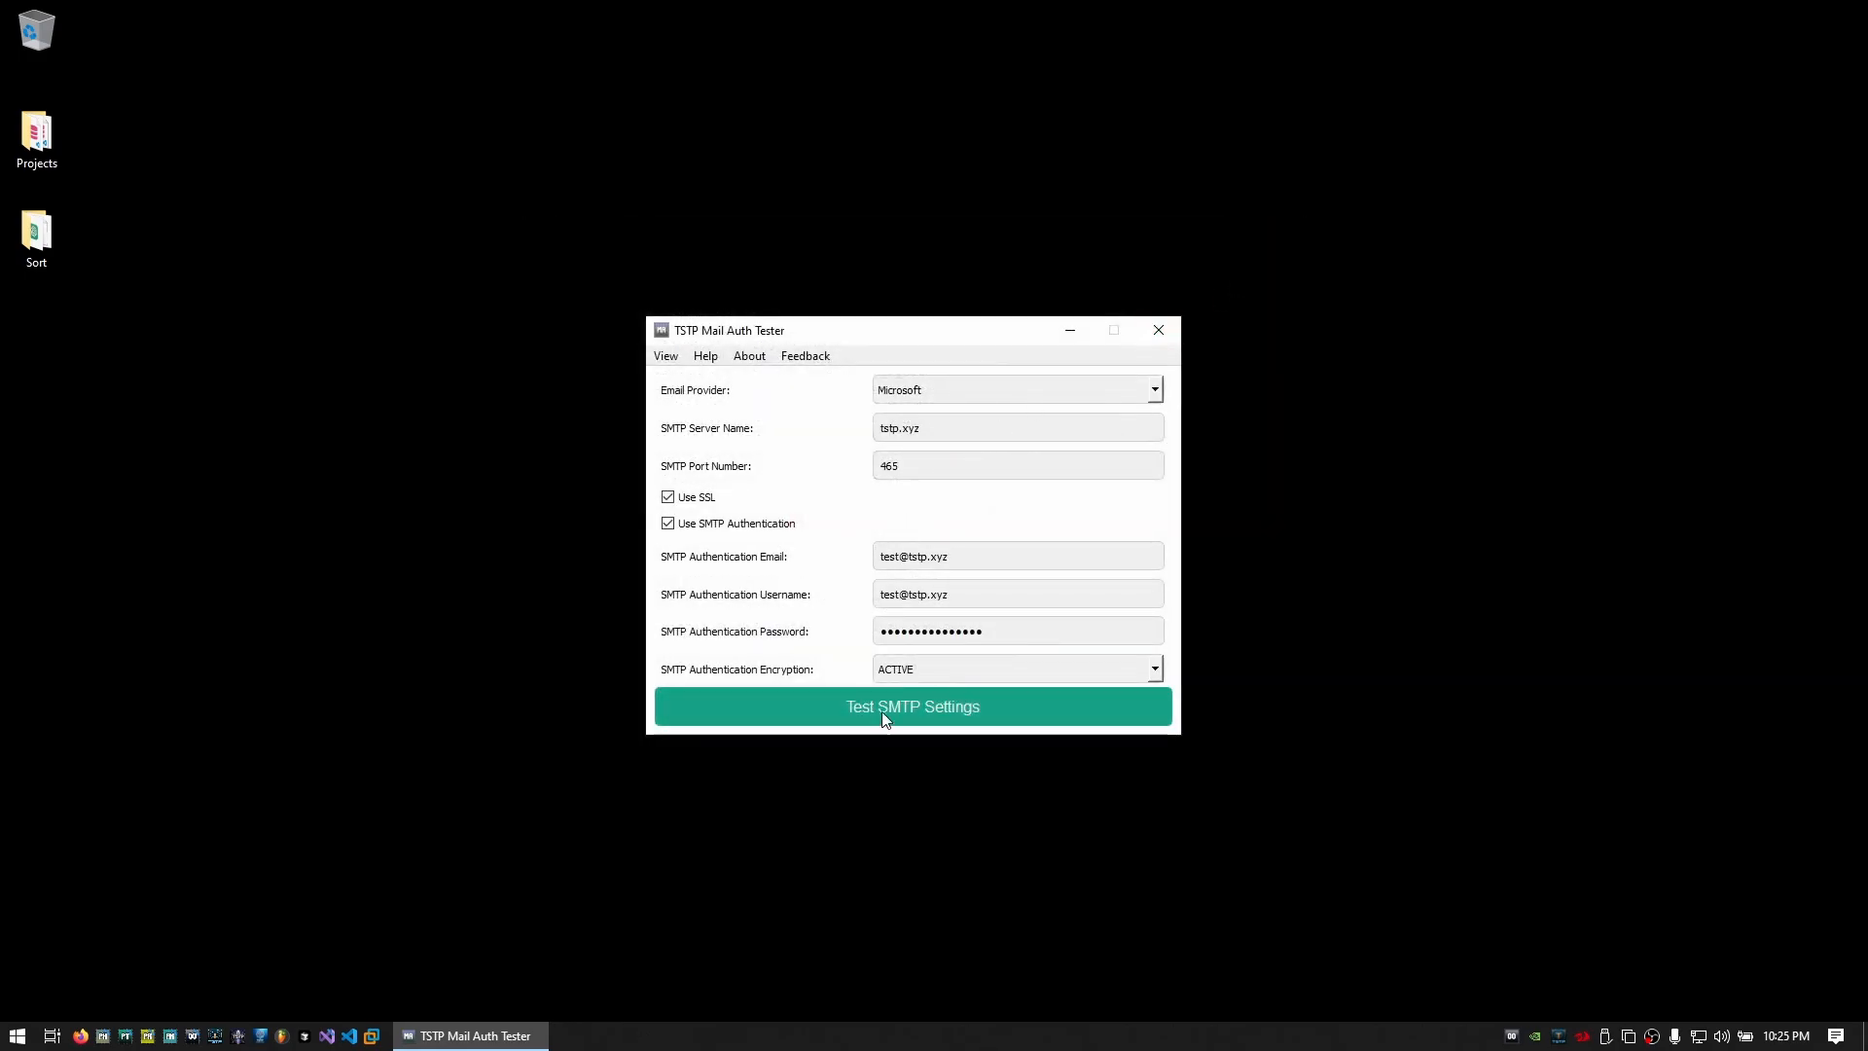
Run the SMTP test without a specific recipient and dismiss the 535 authentication error
left_click(887, 708)
left_click(1052, 559)
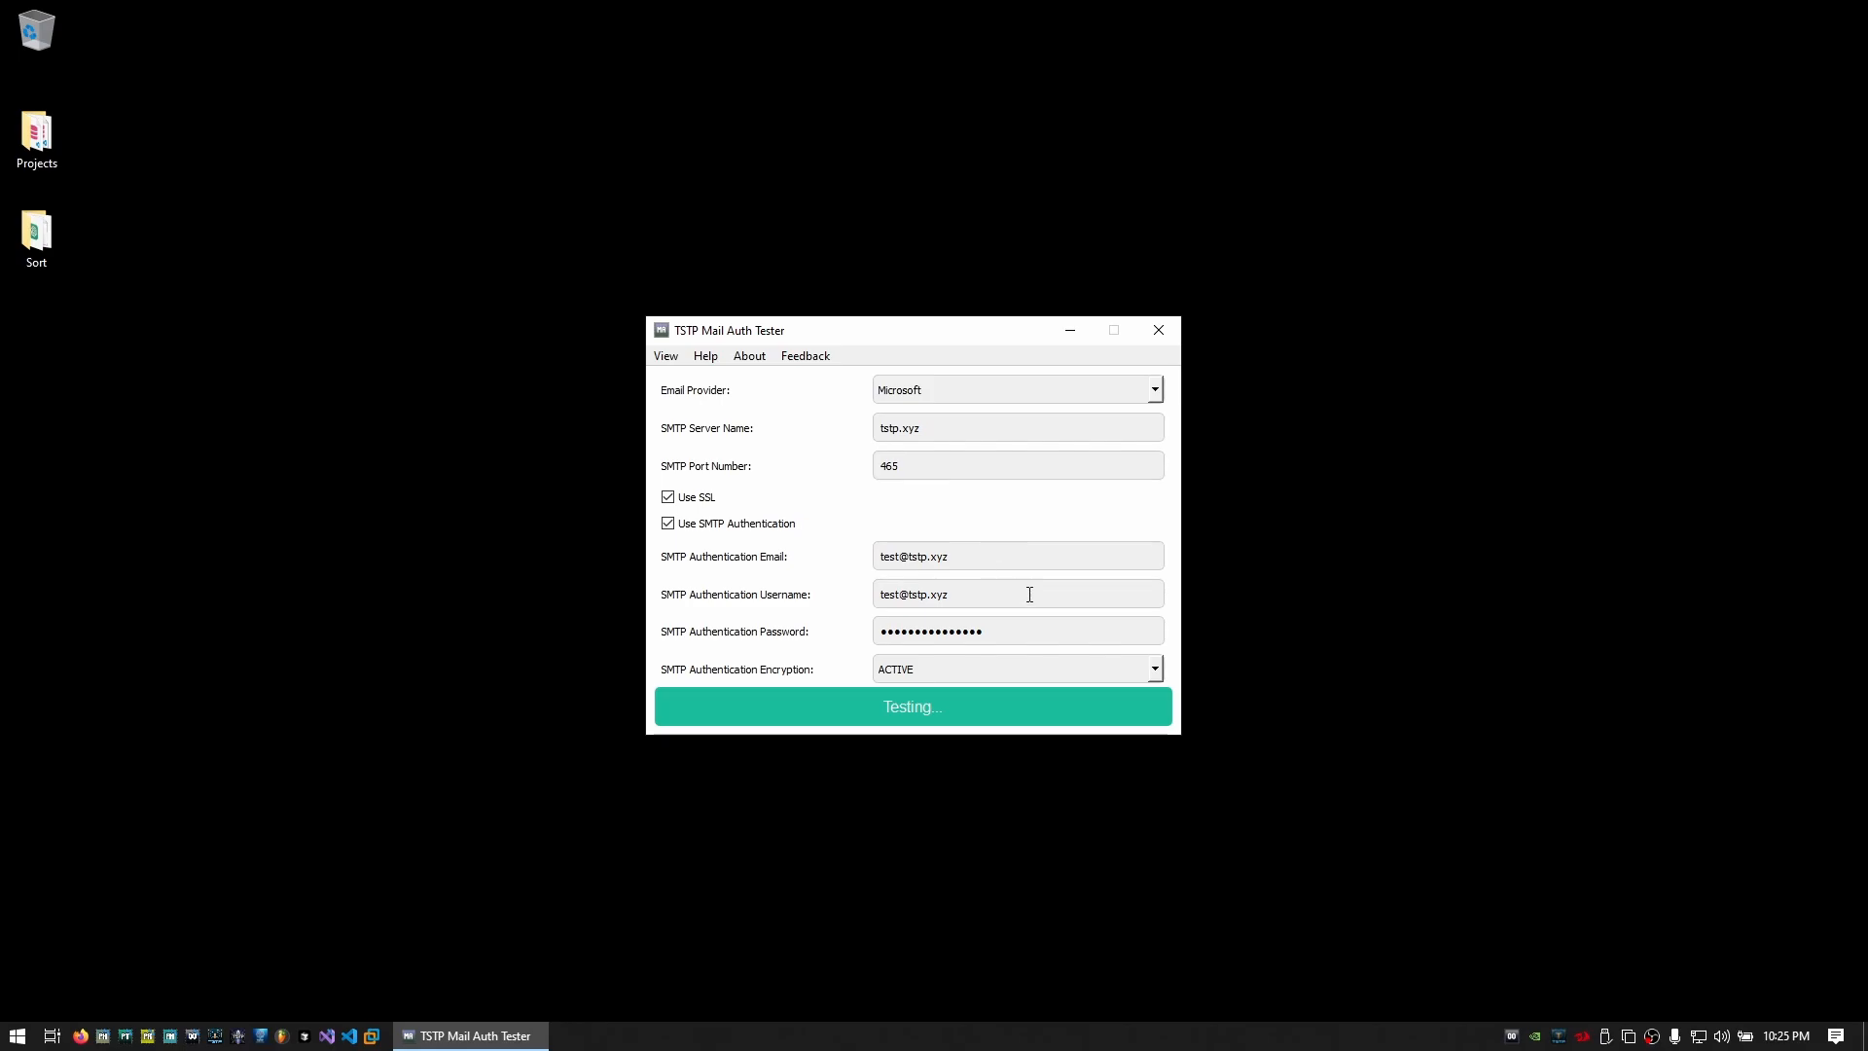
left_click(931, 683)
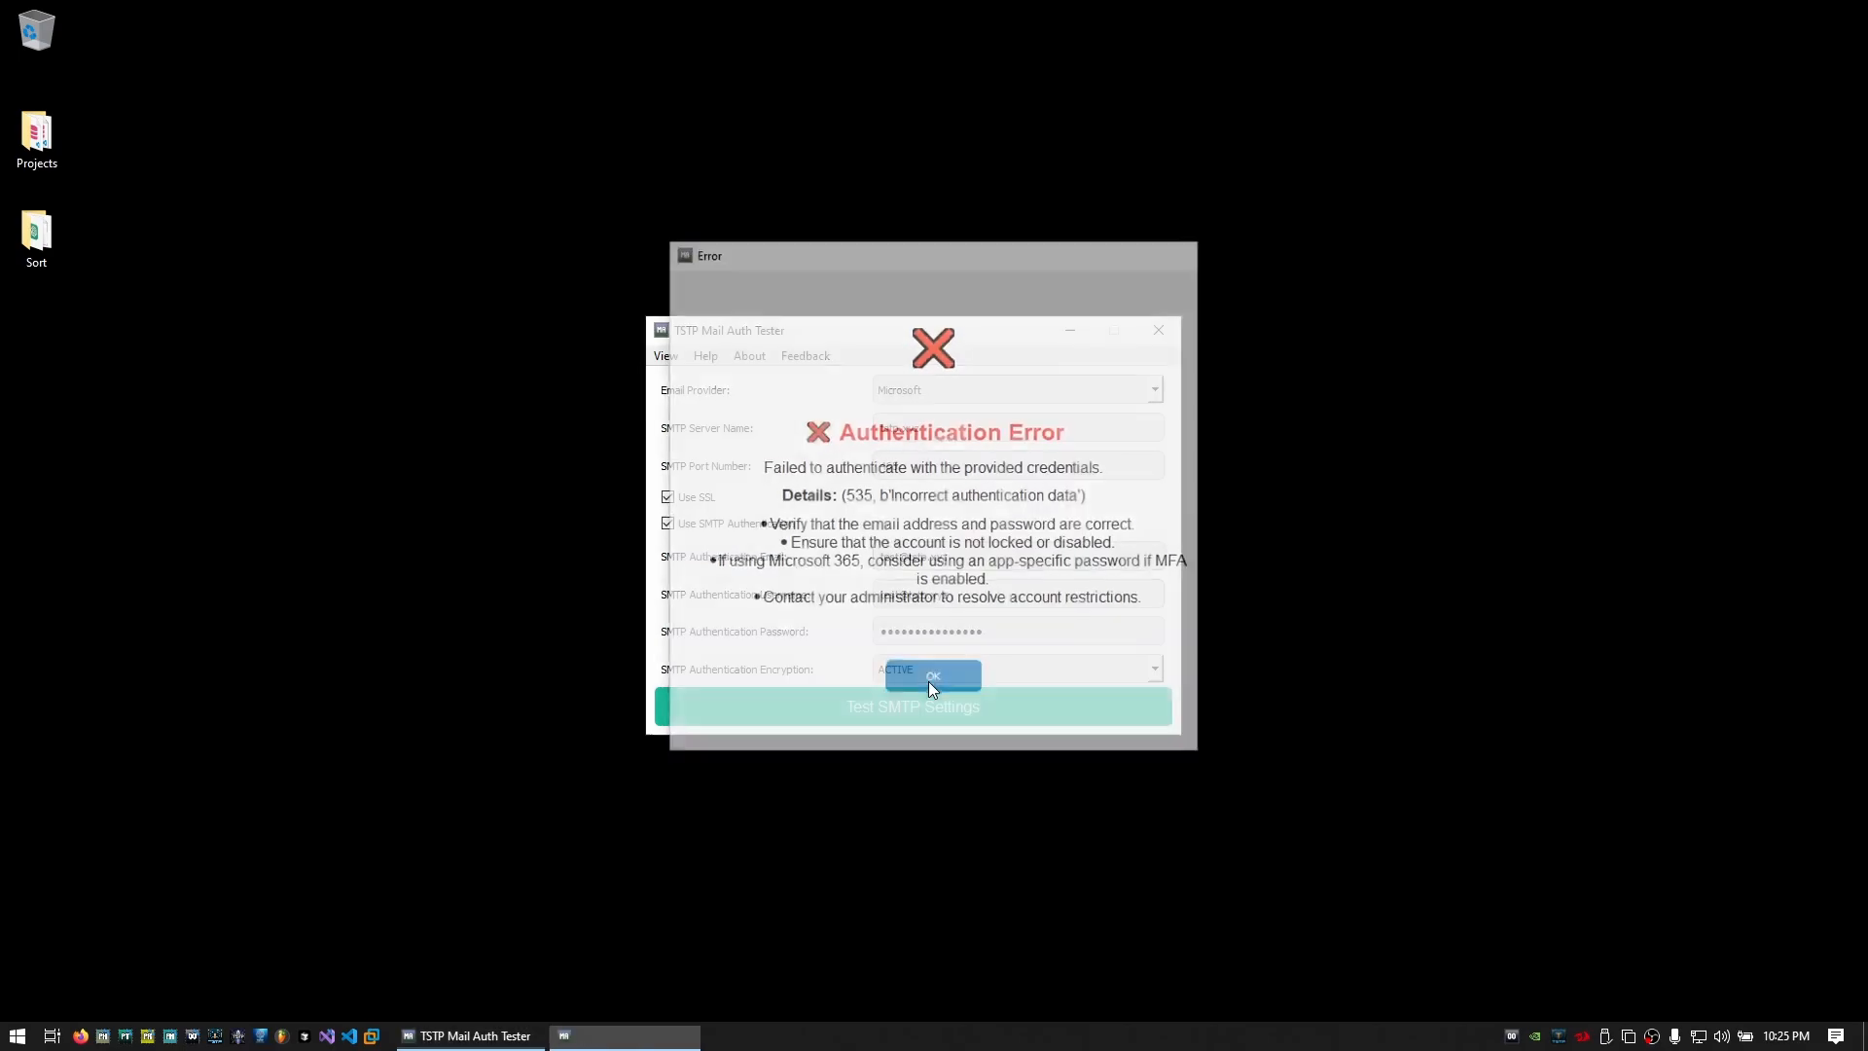
Insert 'er' into both the authentication Email and Username fields
left_click(901, 557)
type("er")
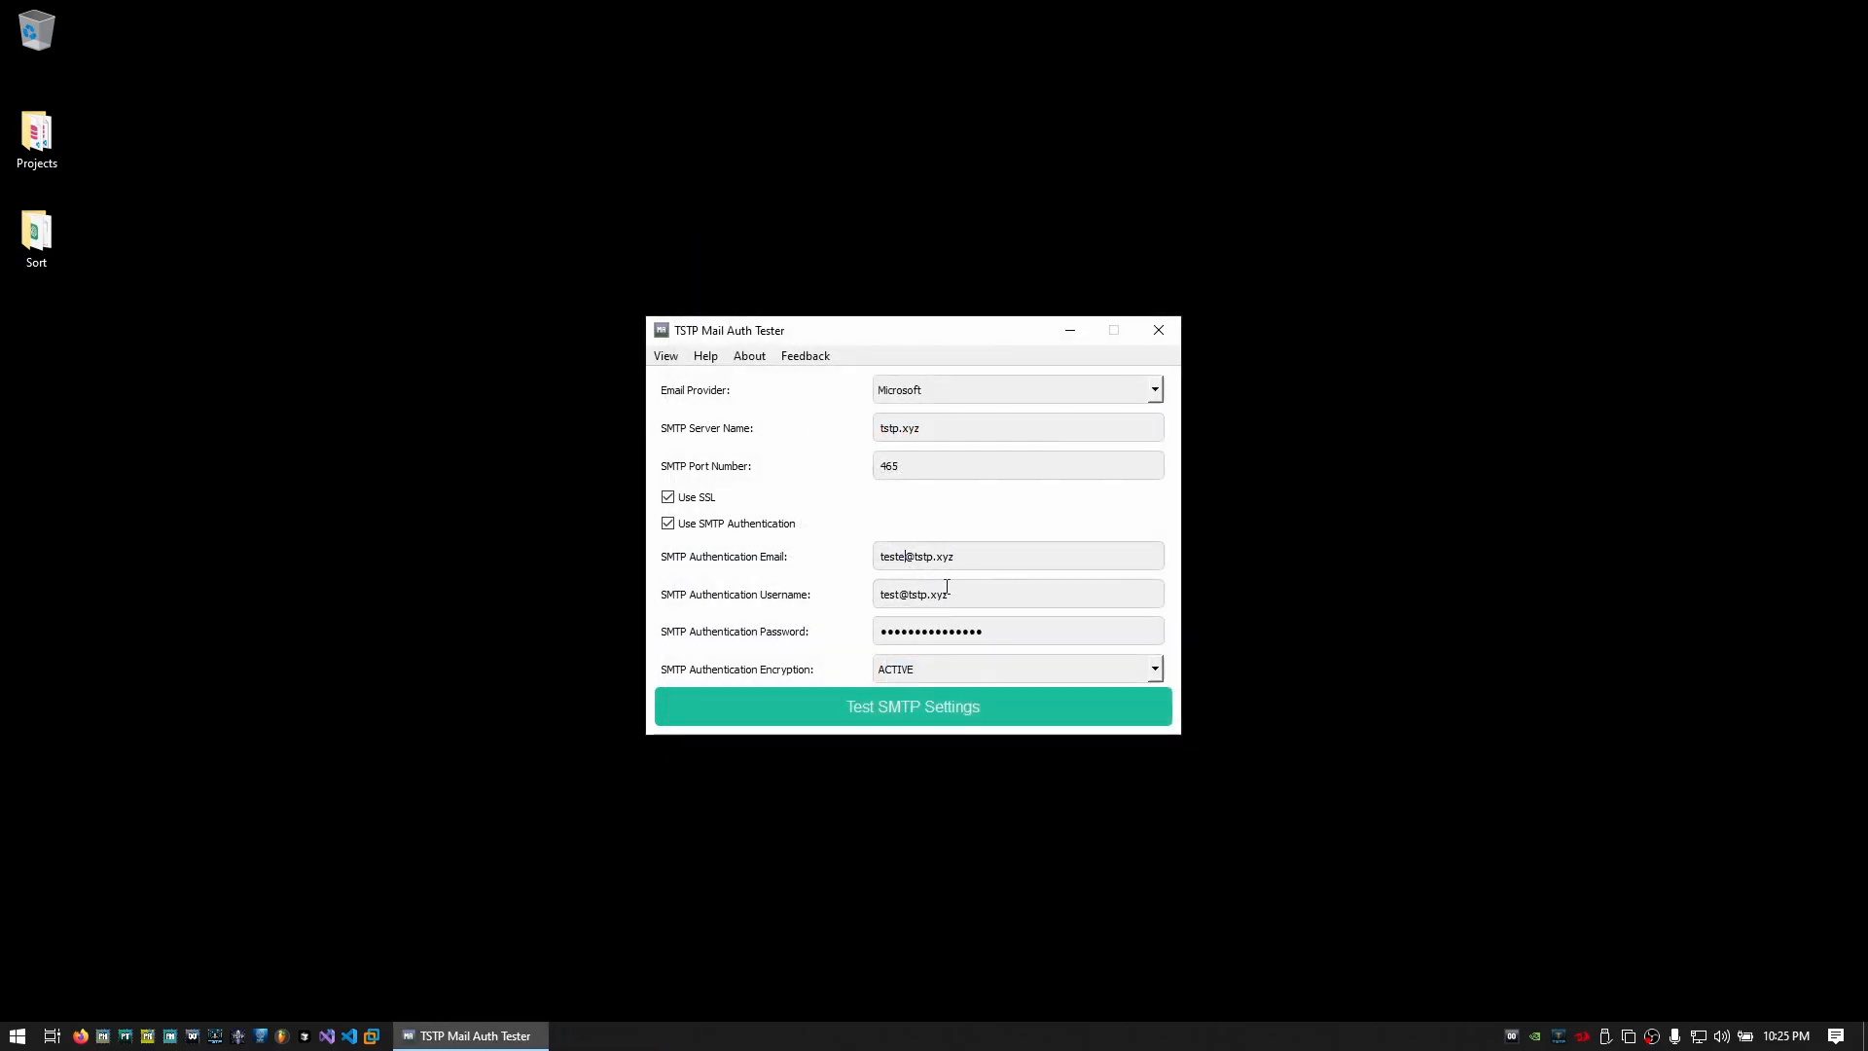
left_click(904, 593)
type("er")
Rerun the SMTP test, sending to the tester recipient address, and bring up the webmail inbox
left_click(944, 711)
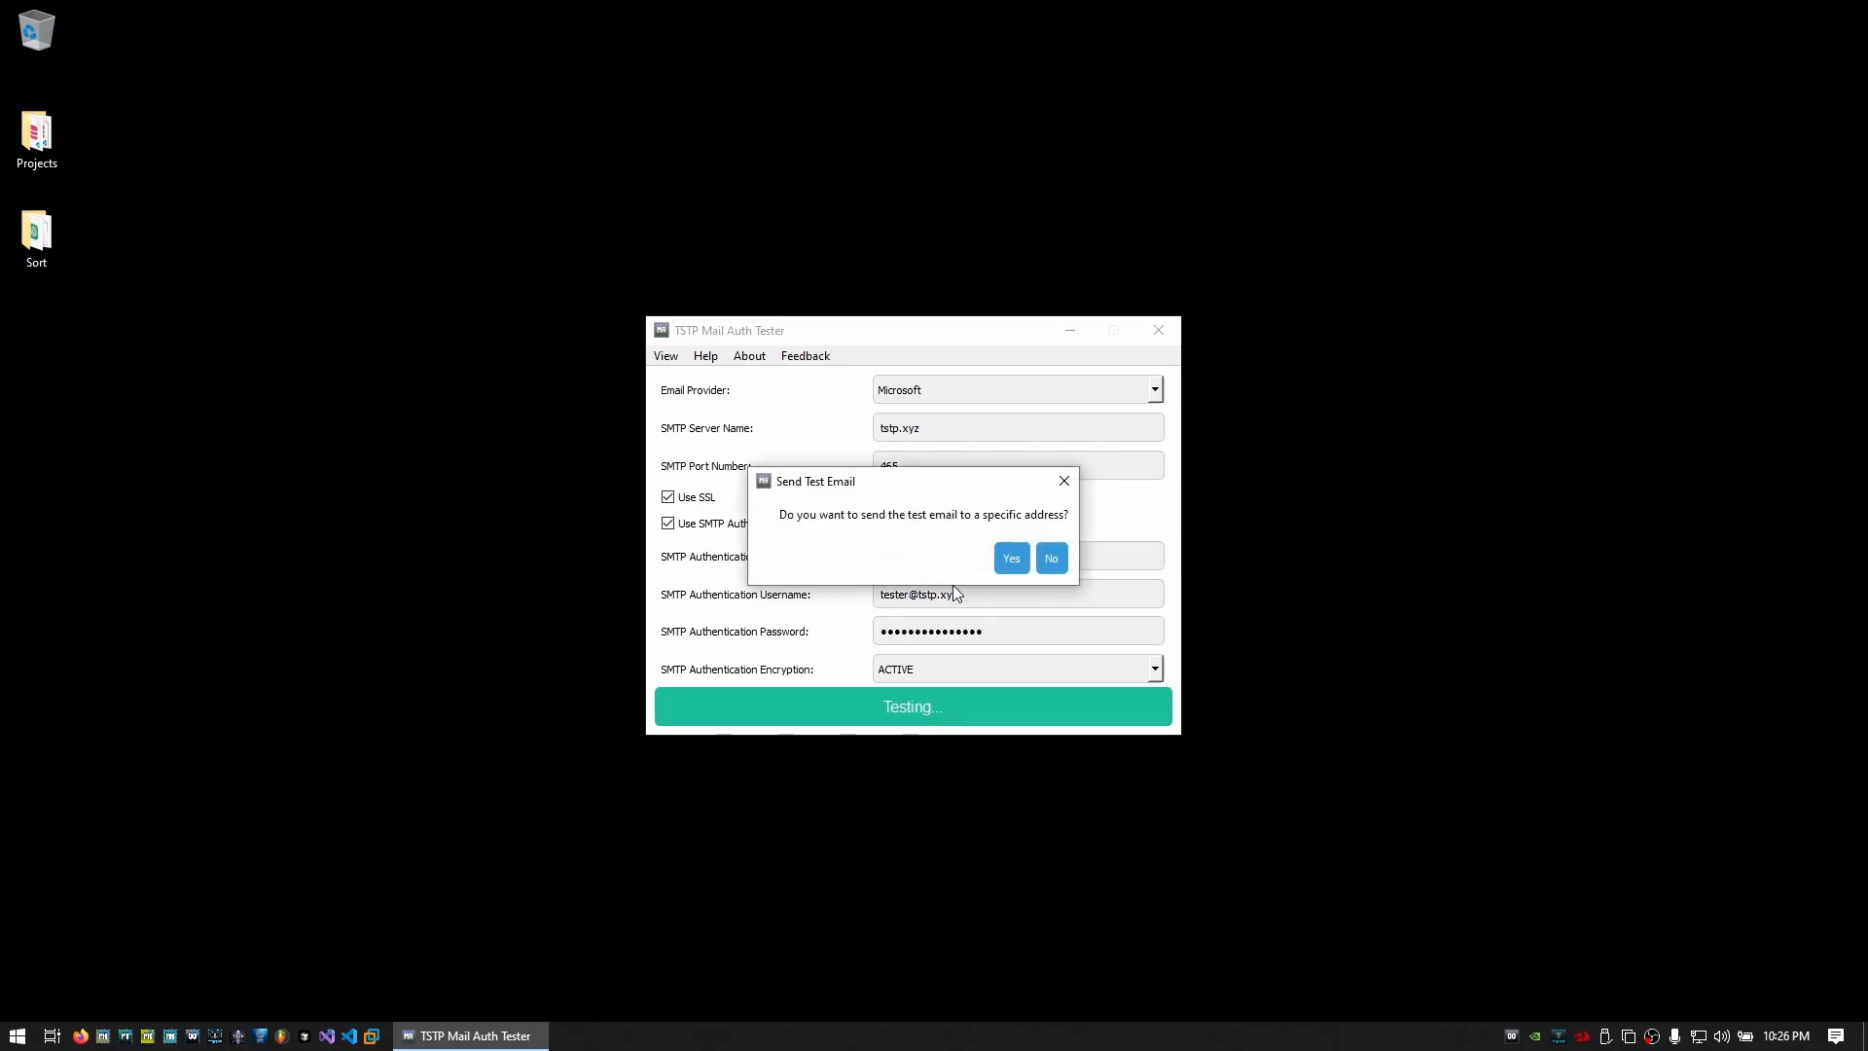
left_click(1011, 558)
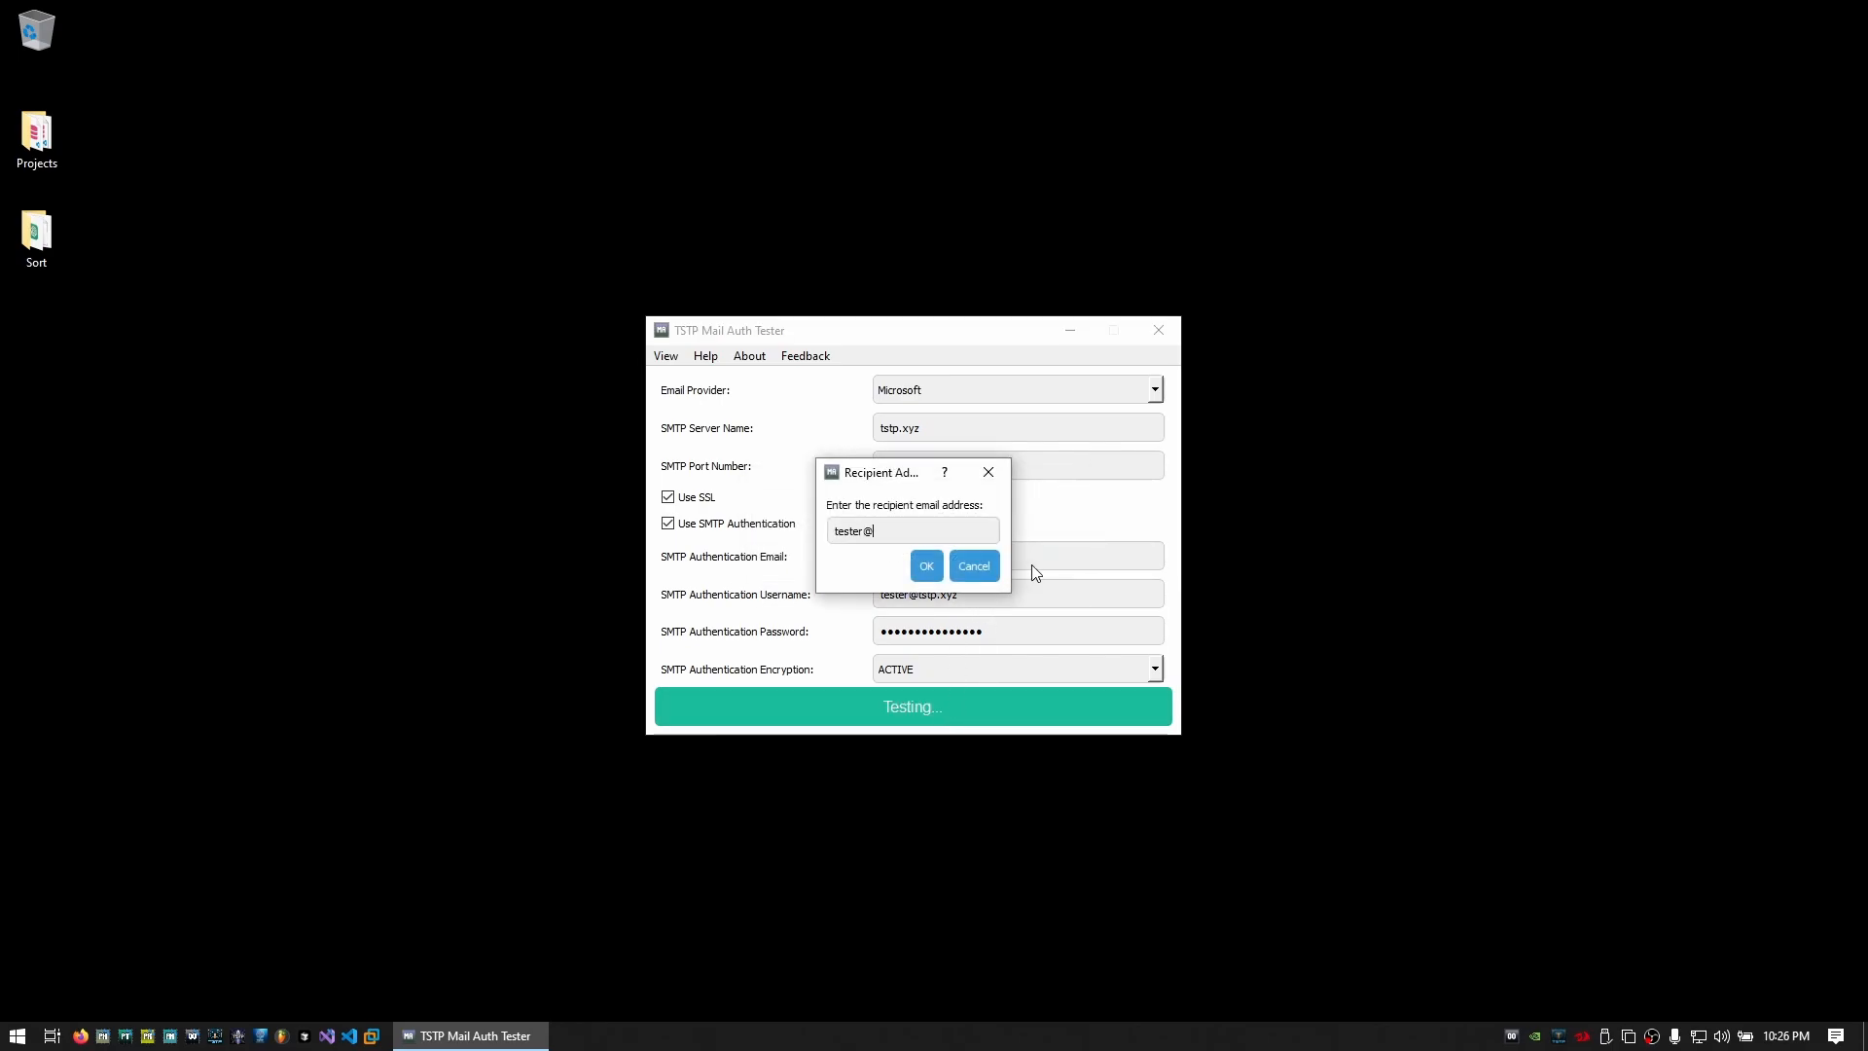
left_click(927, 565)
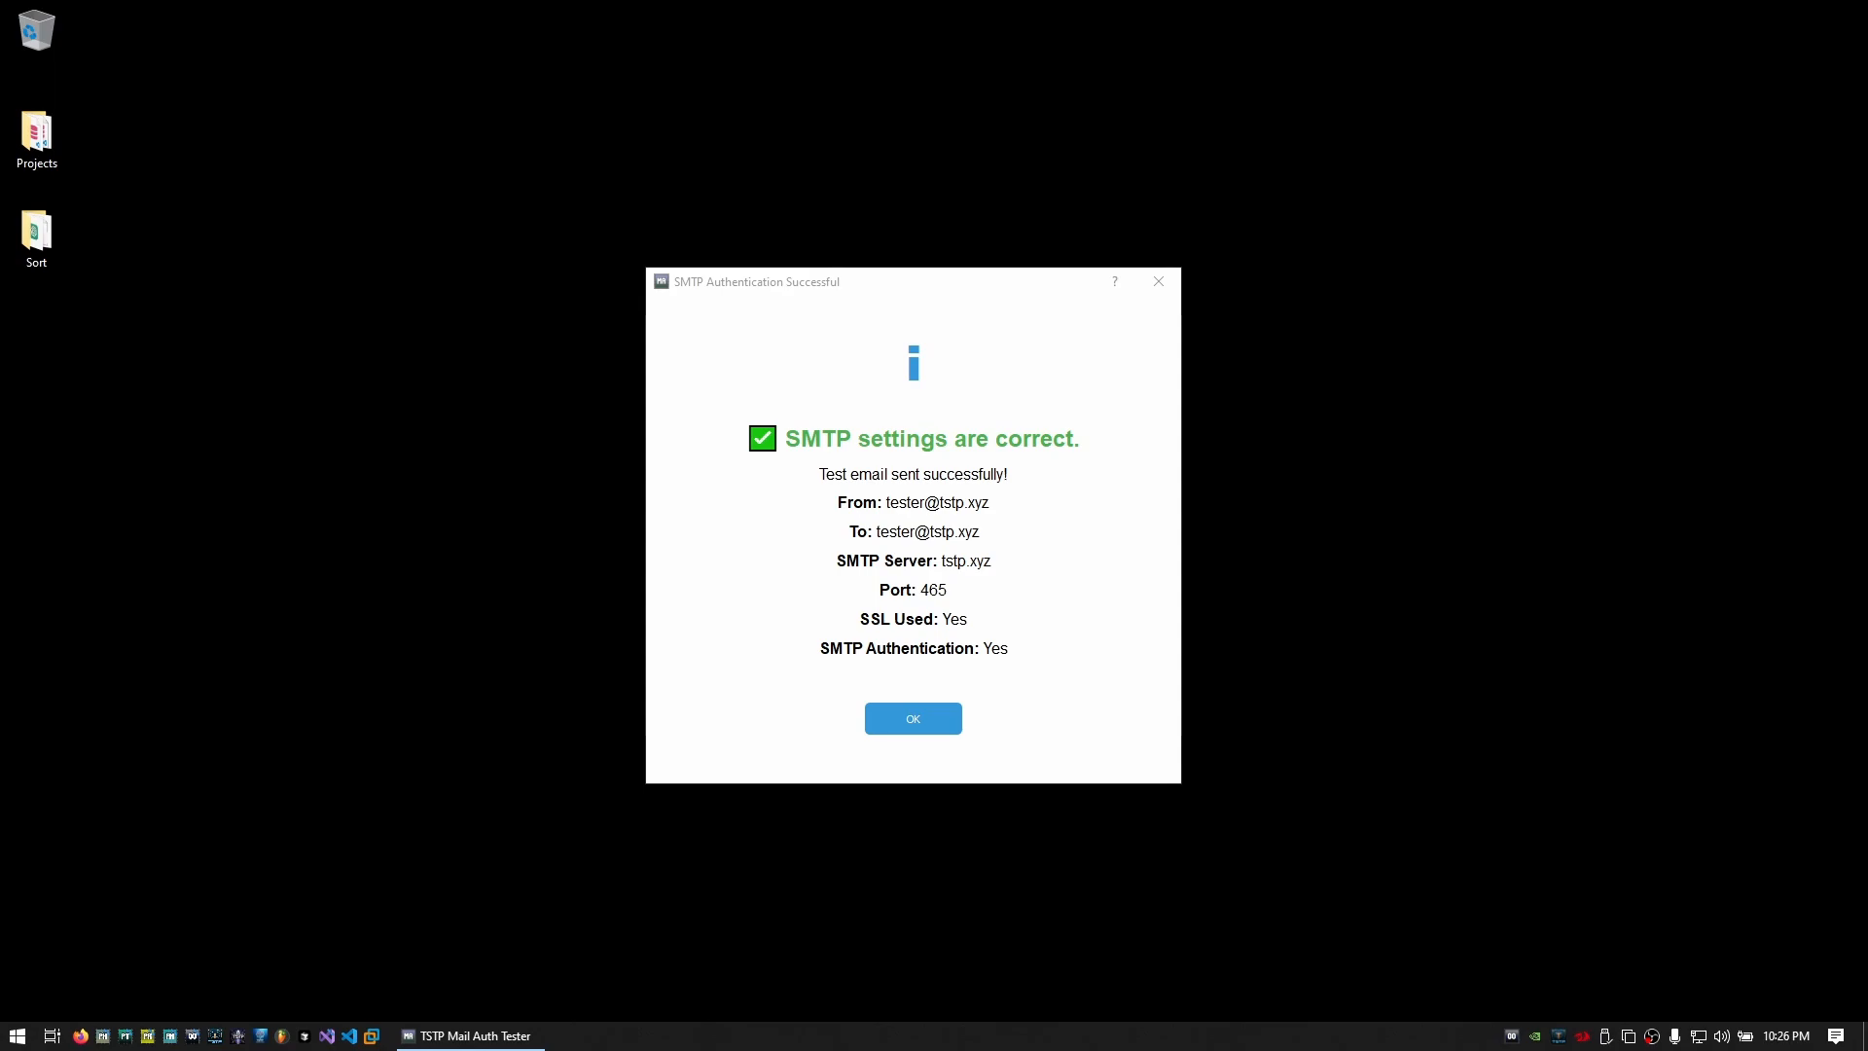
left_click_drag(467, 1050, 883, 2)
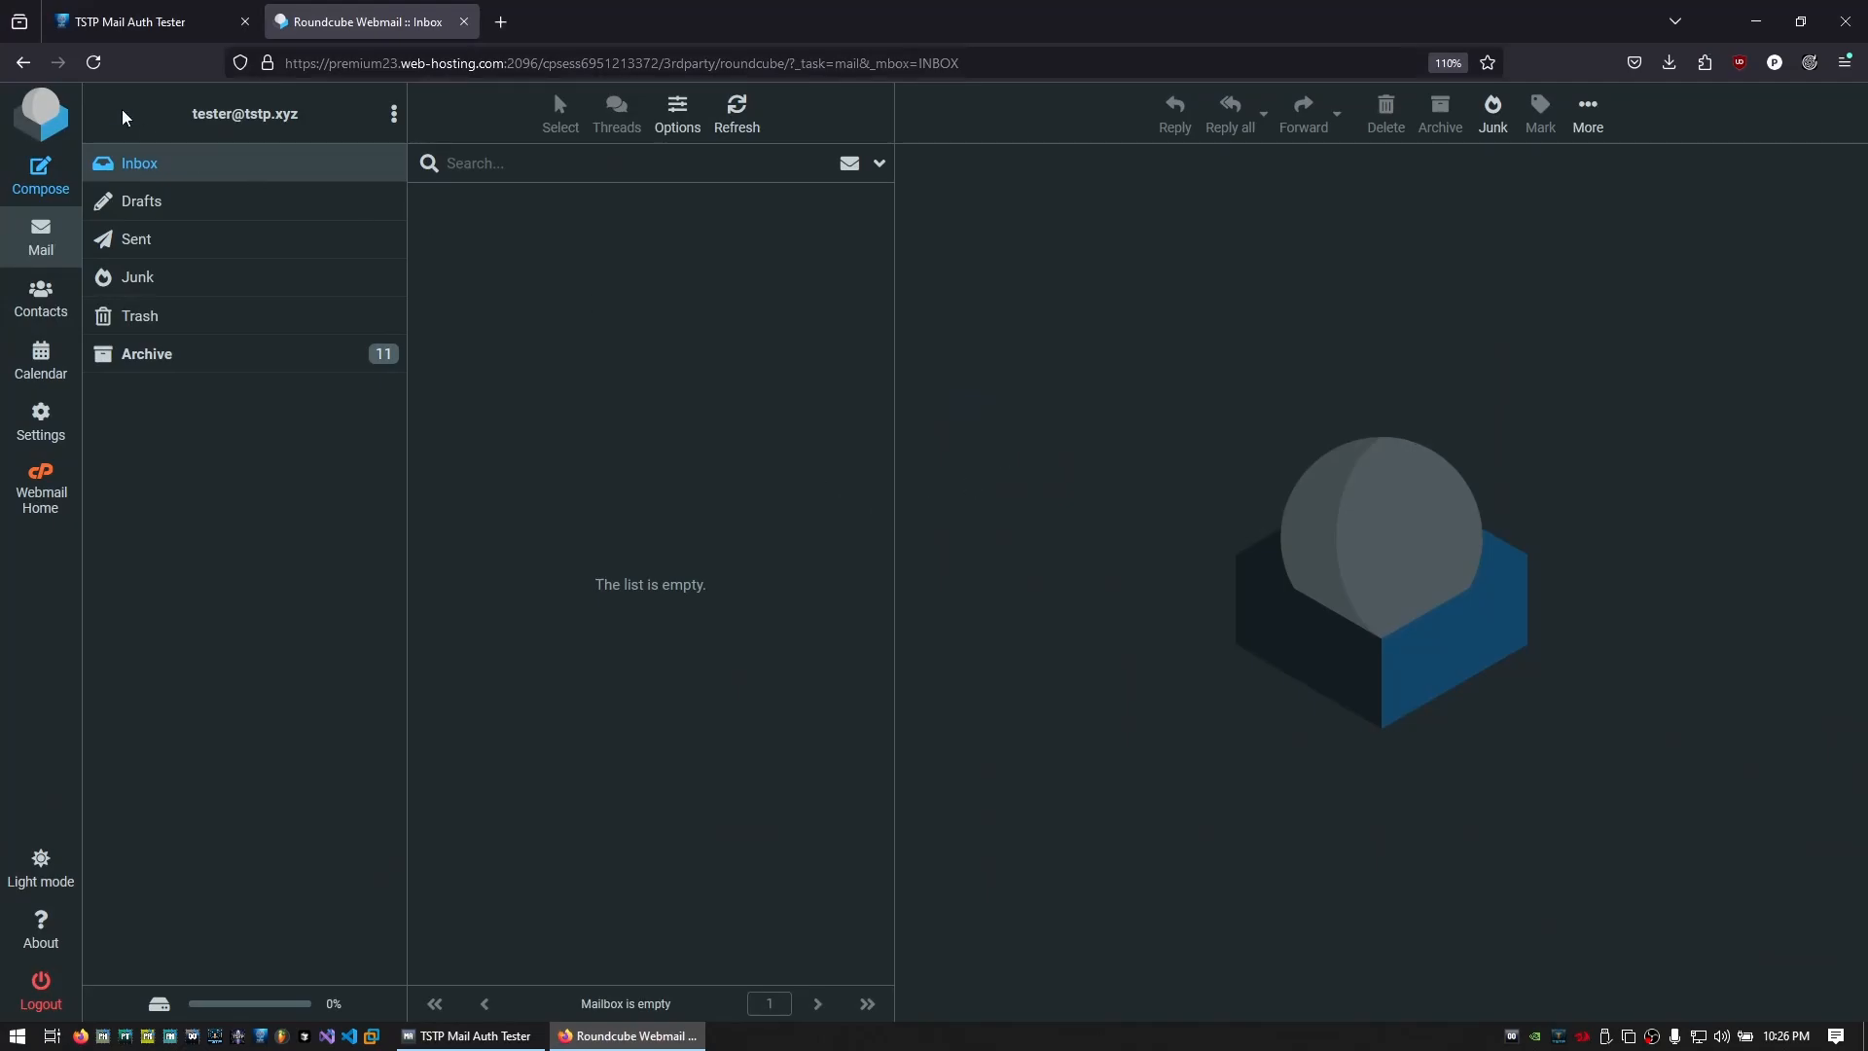
Refresh Roundcube, read the 'SMTP Test Email' settings summary, then return to the tester page
left_click(106, 64)
left_click(680, 230)
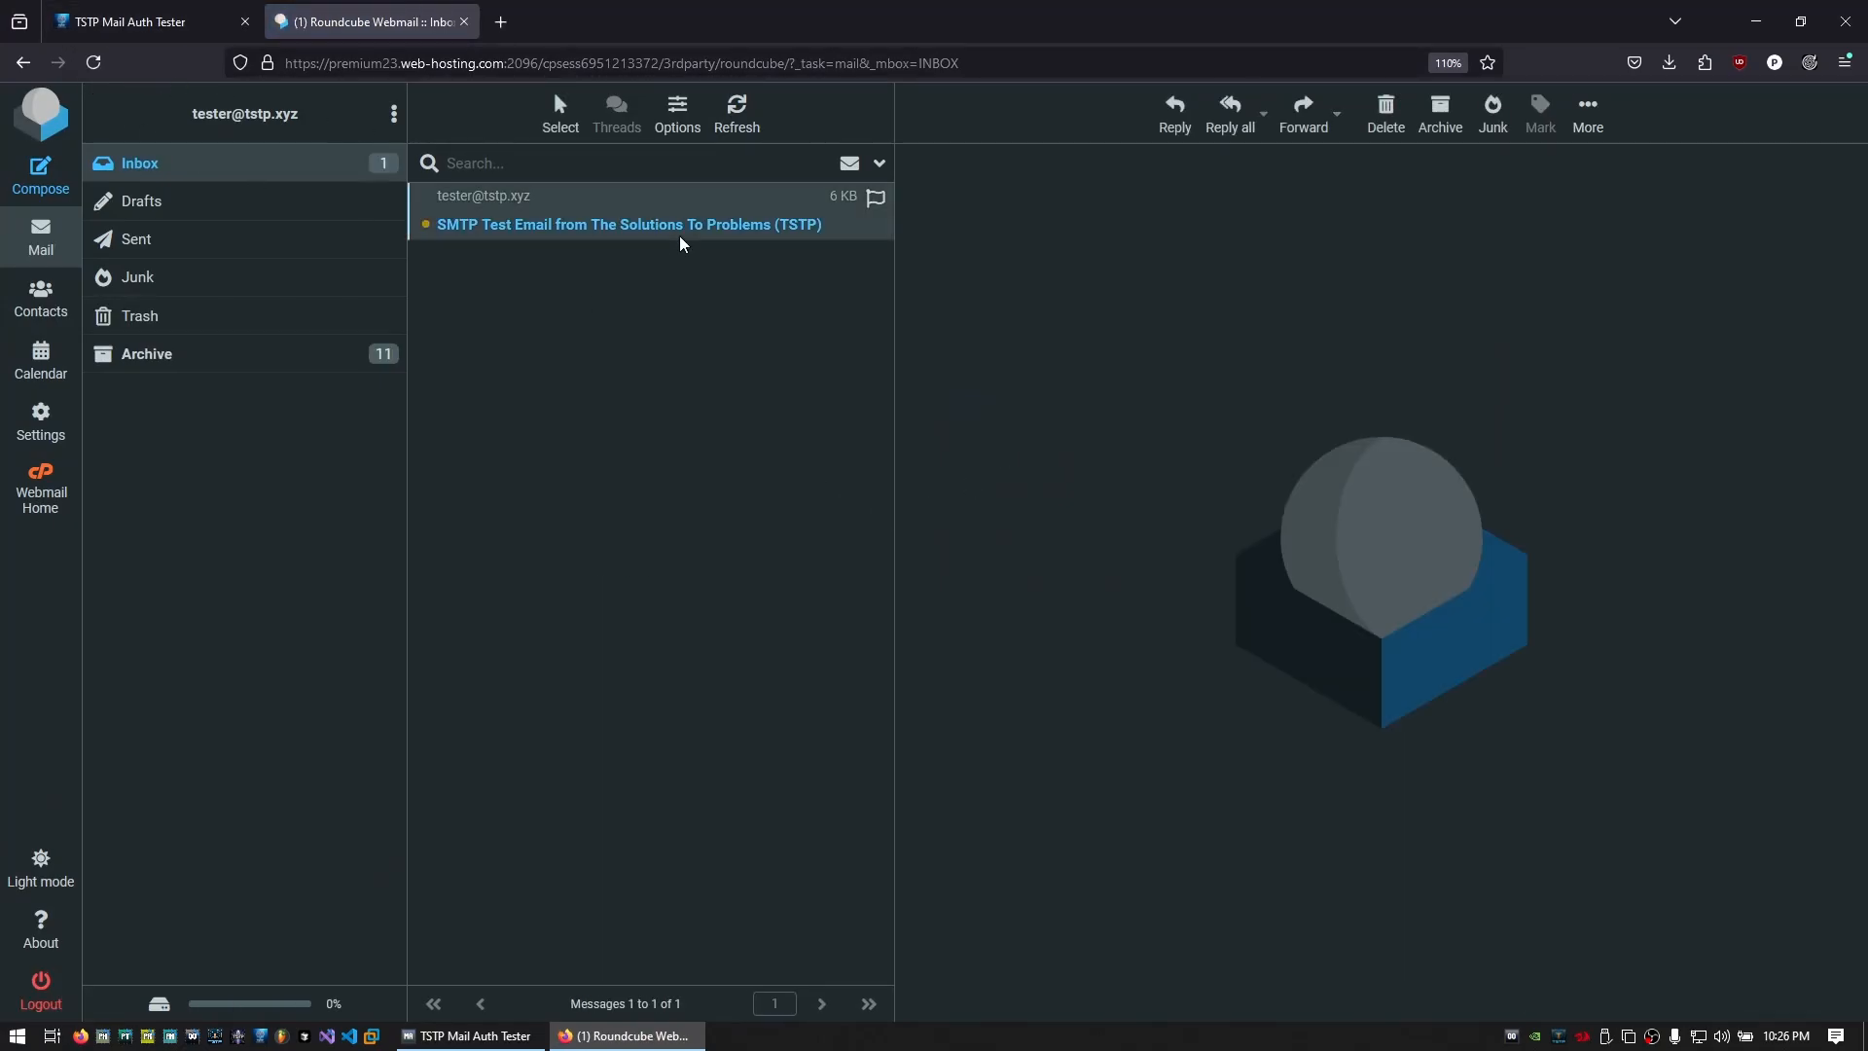
scroll(1392, 637, "down", 5)
scroll(1362, 681, "up", 4)
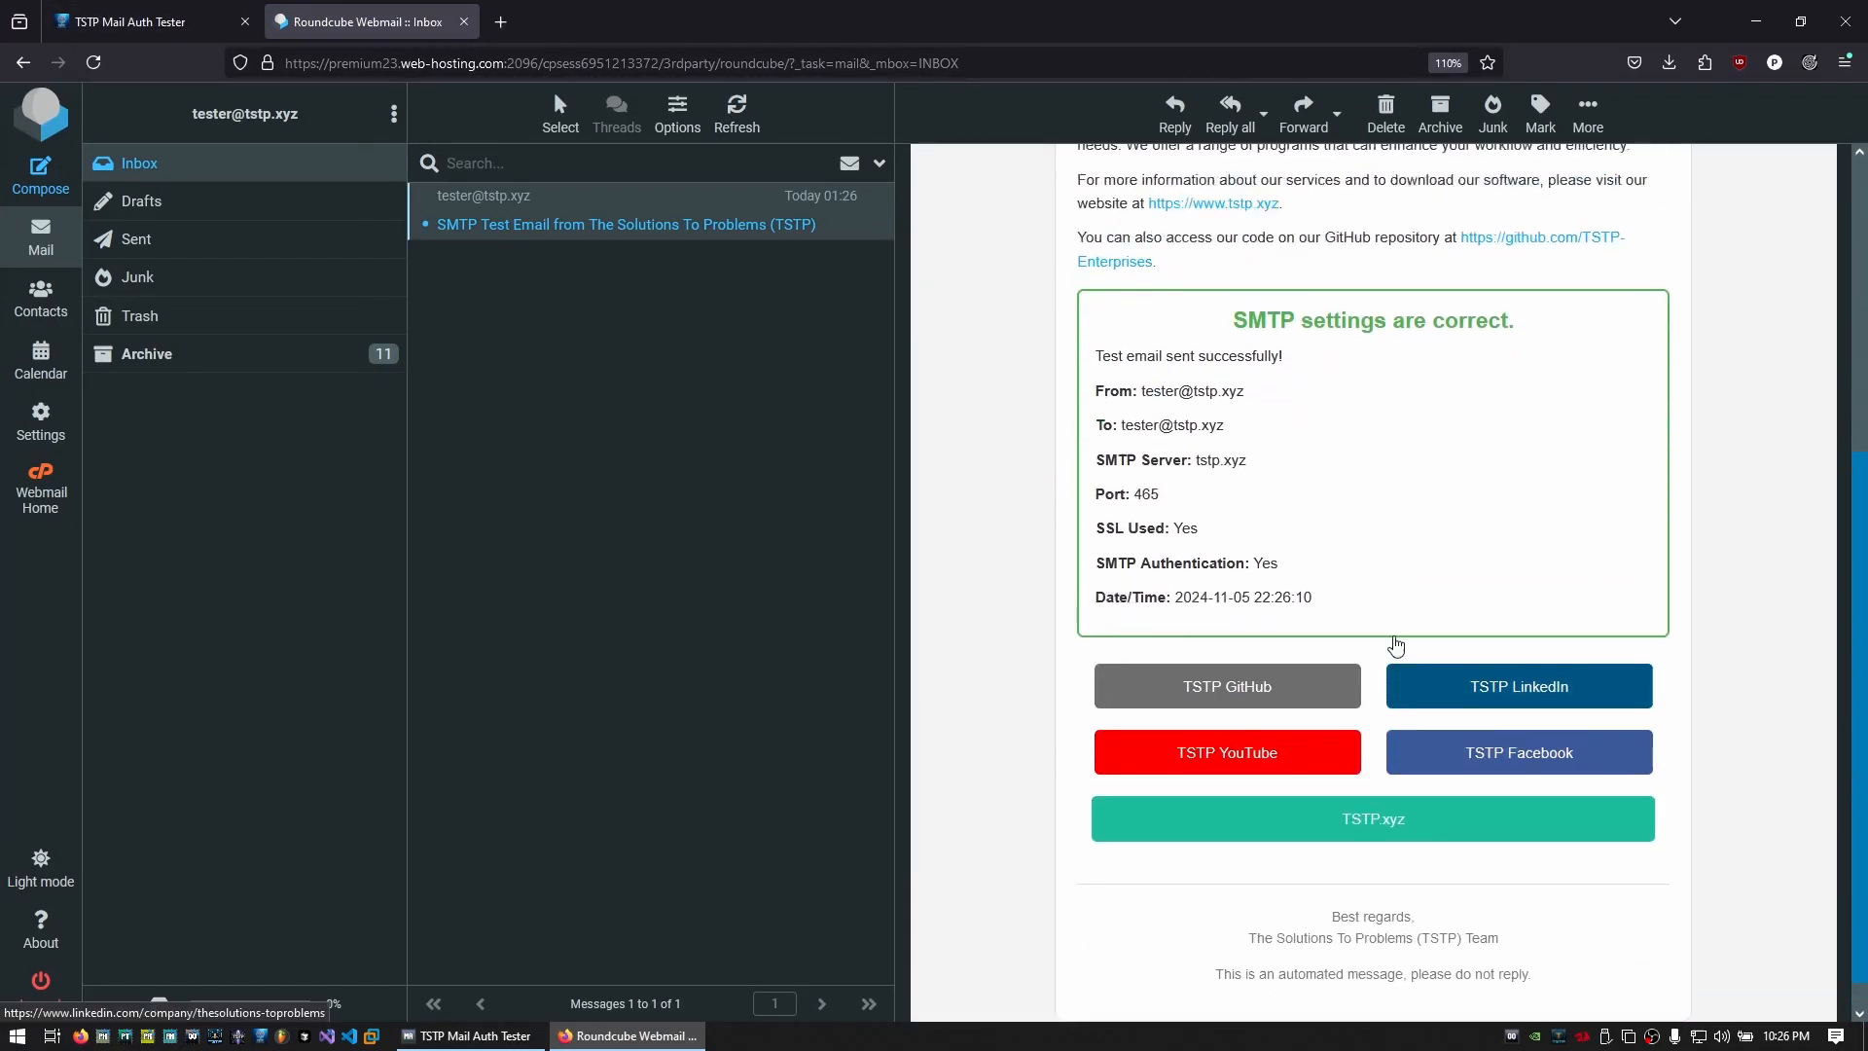
scroll(1334, 783, "down", 1)
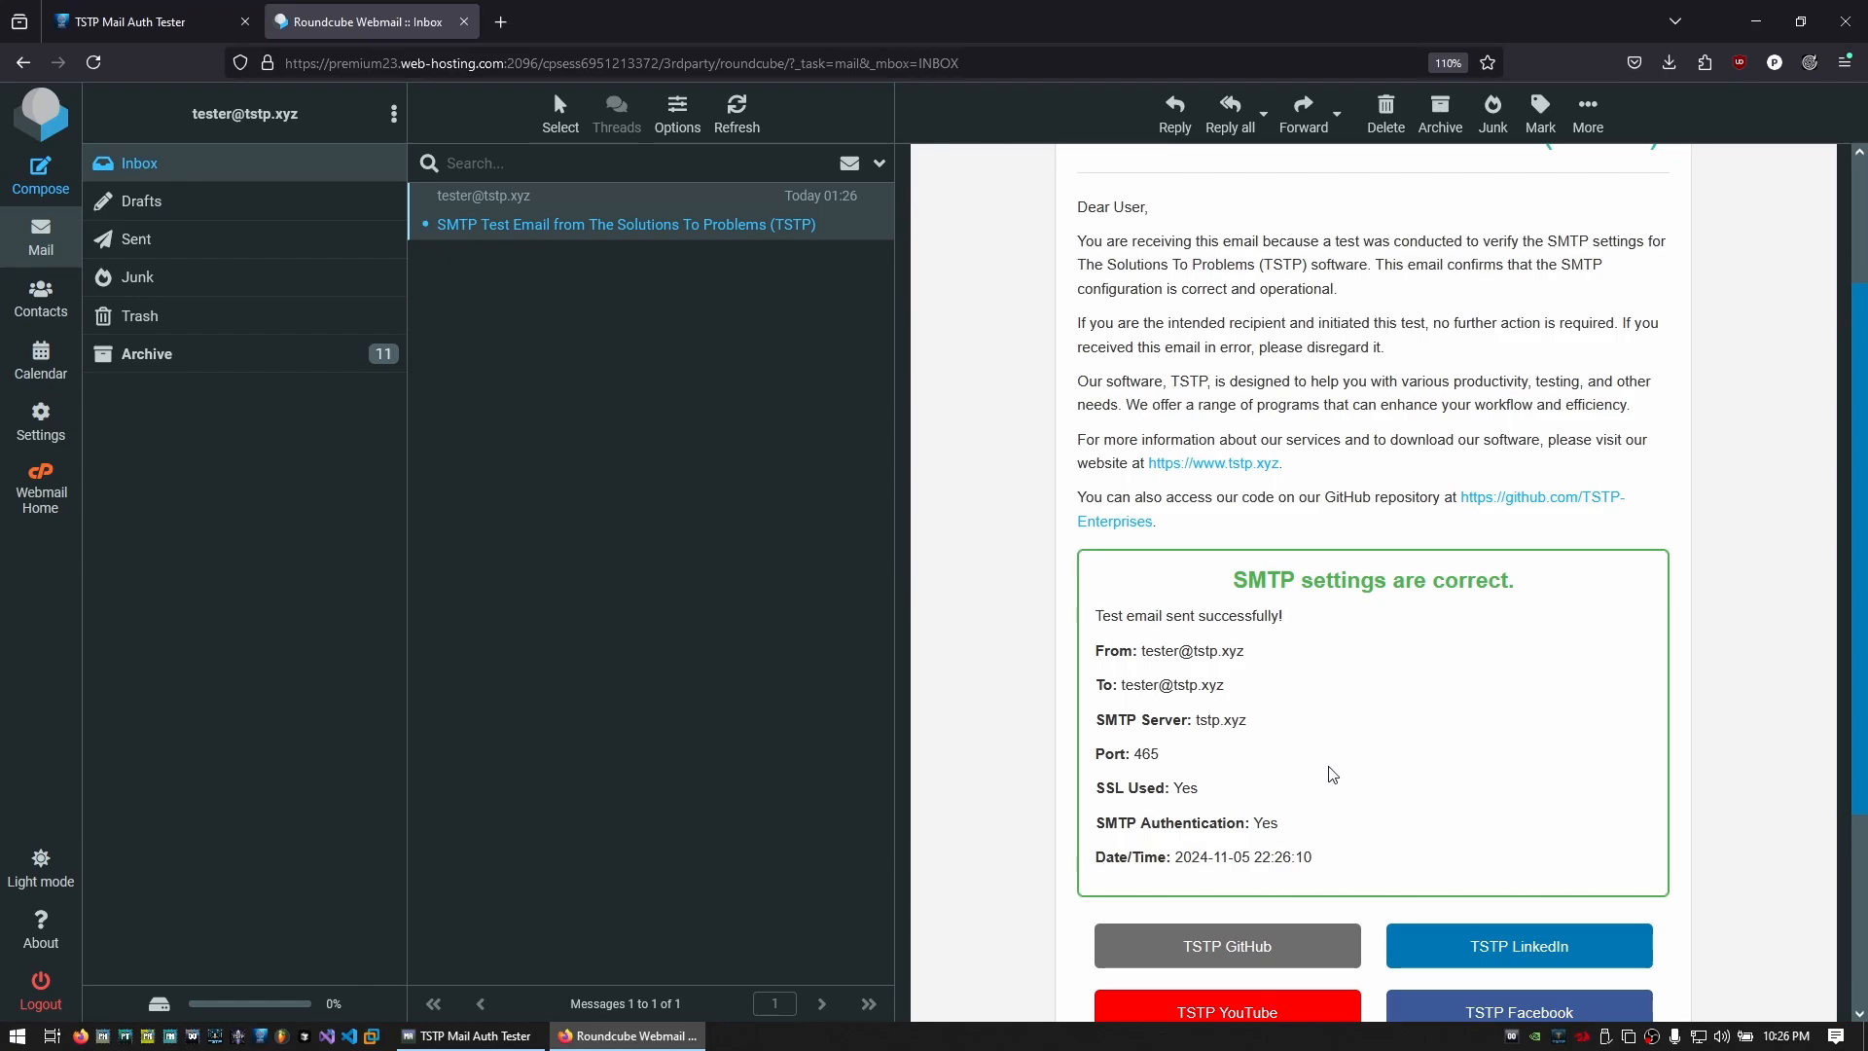
scroll(1211, 623, "down", 3)
scroll(1226, 730, "up", 5)
scroll(1226, 717, "down", 3)
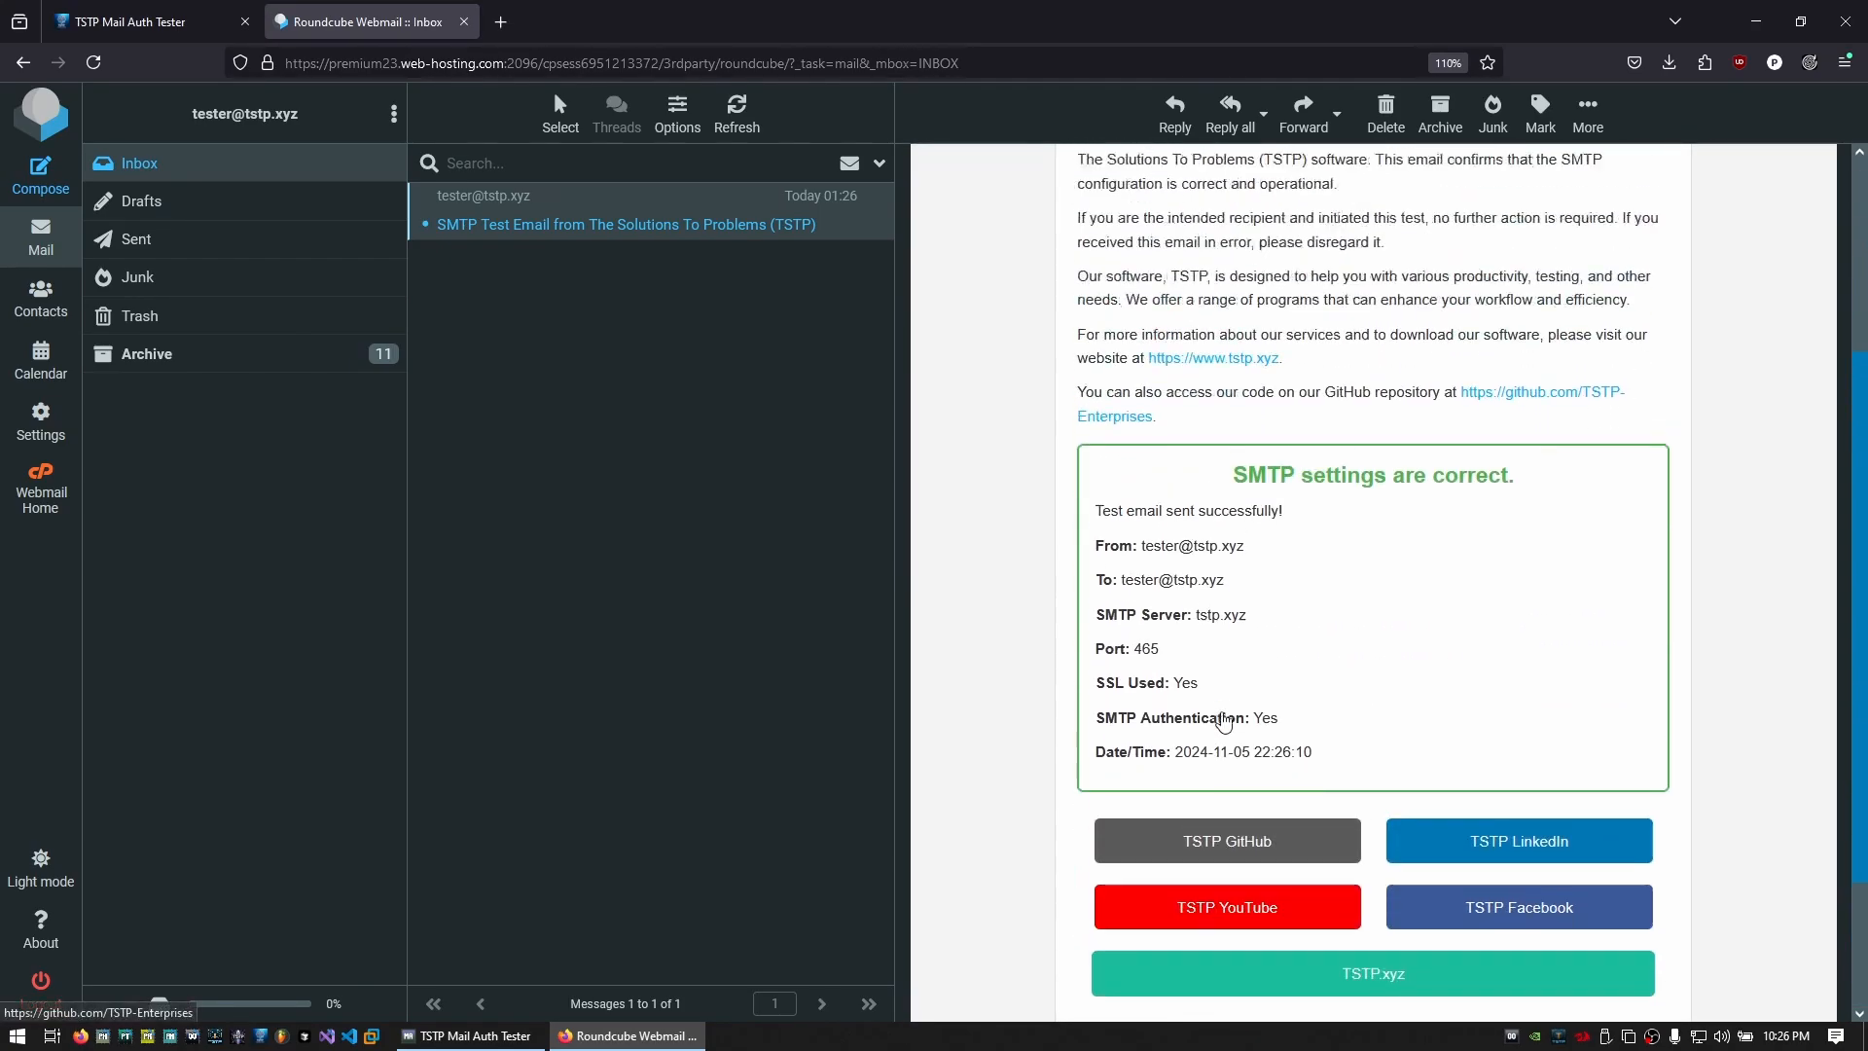
scroll(1225, 713, "up", 2)
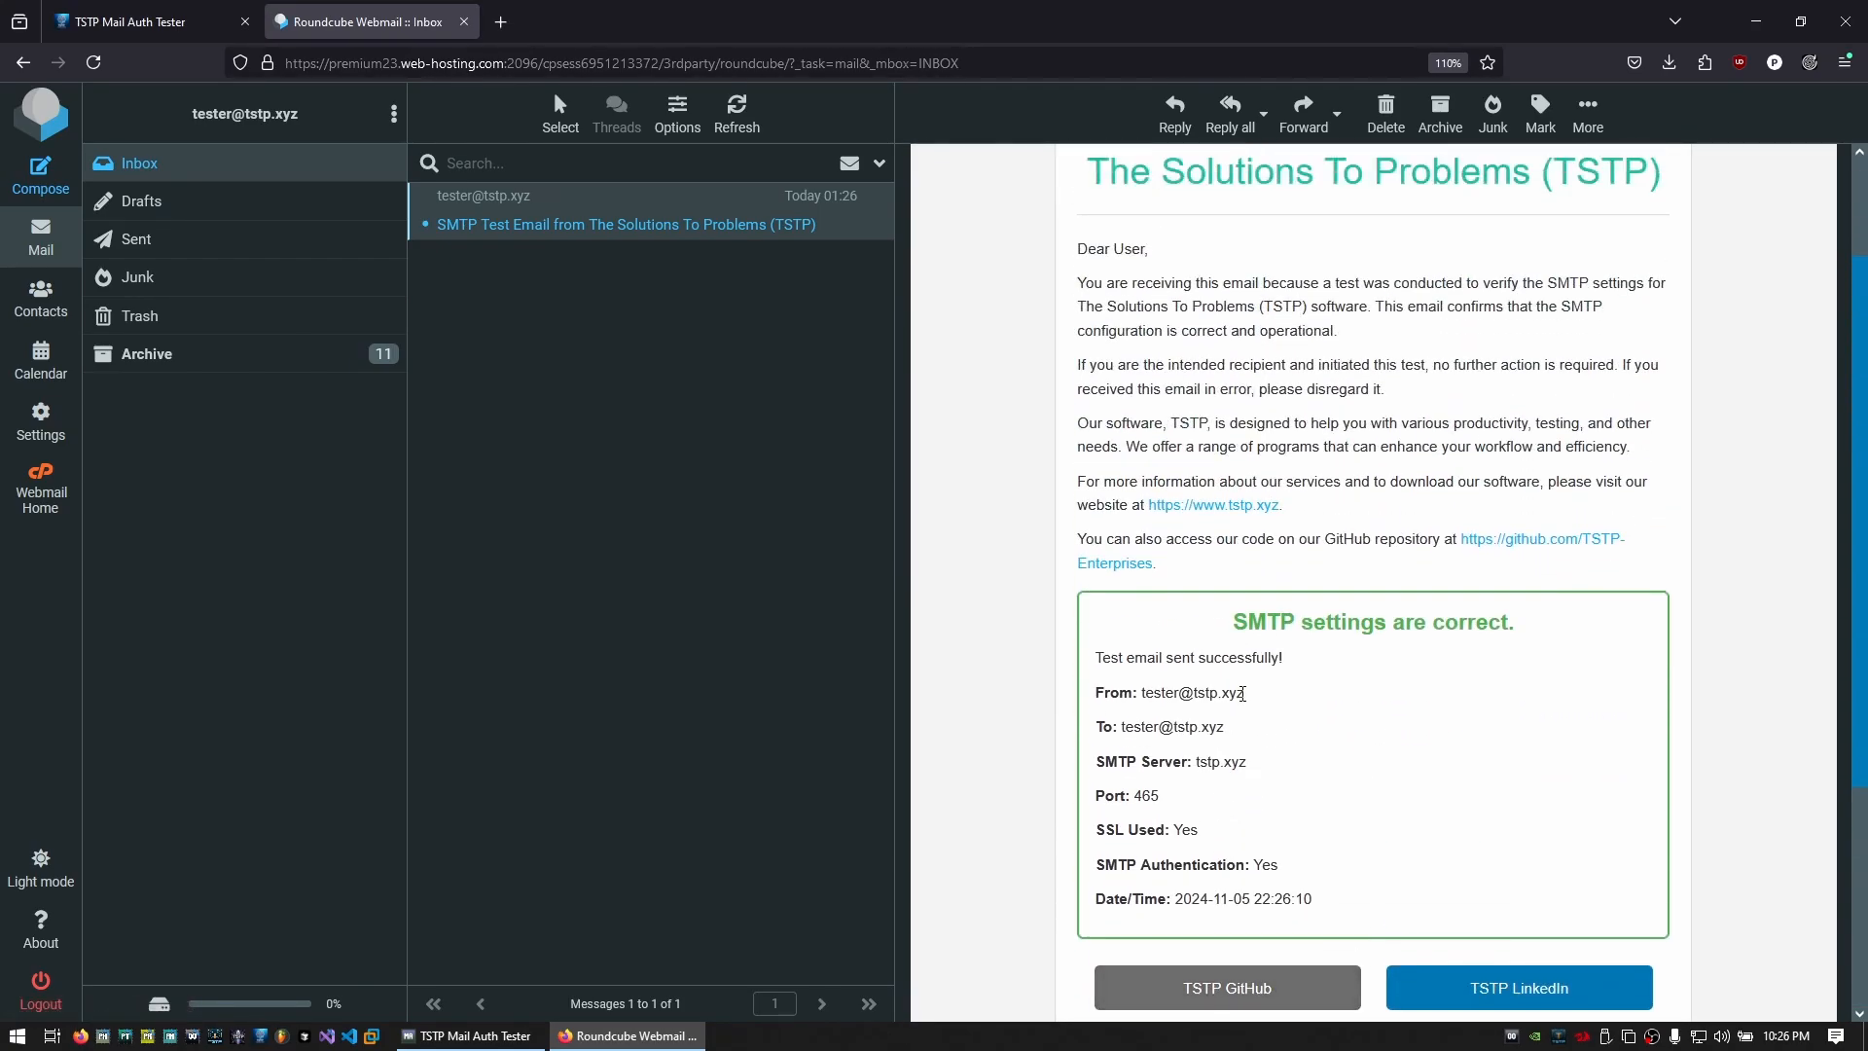
scroll(1243, 700, "up", 3)
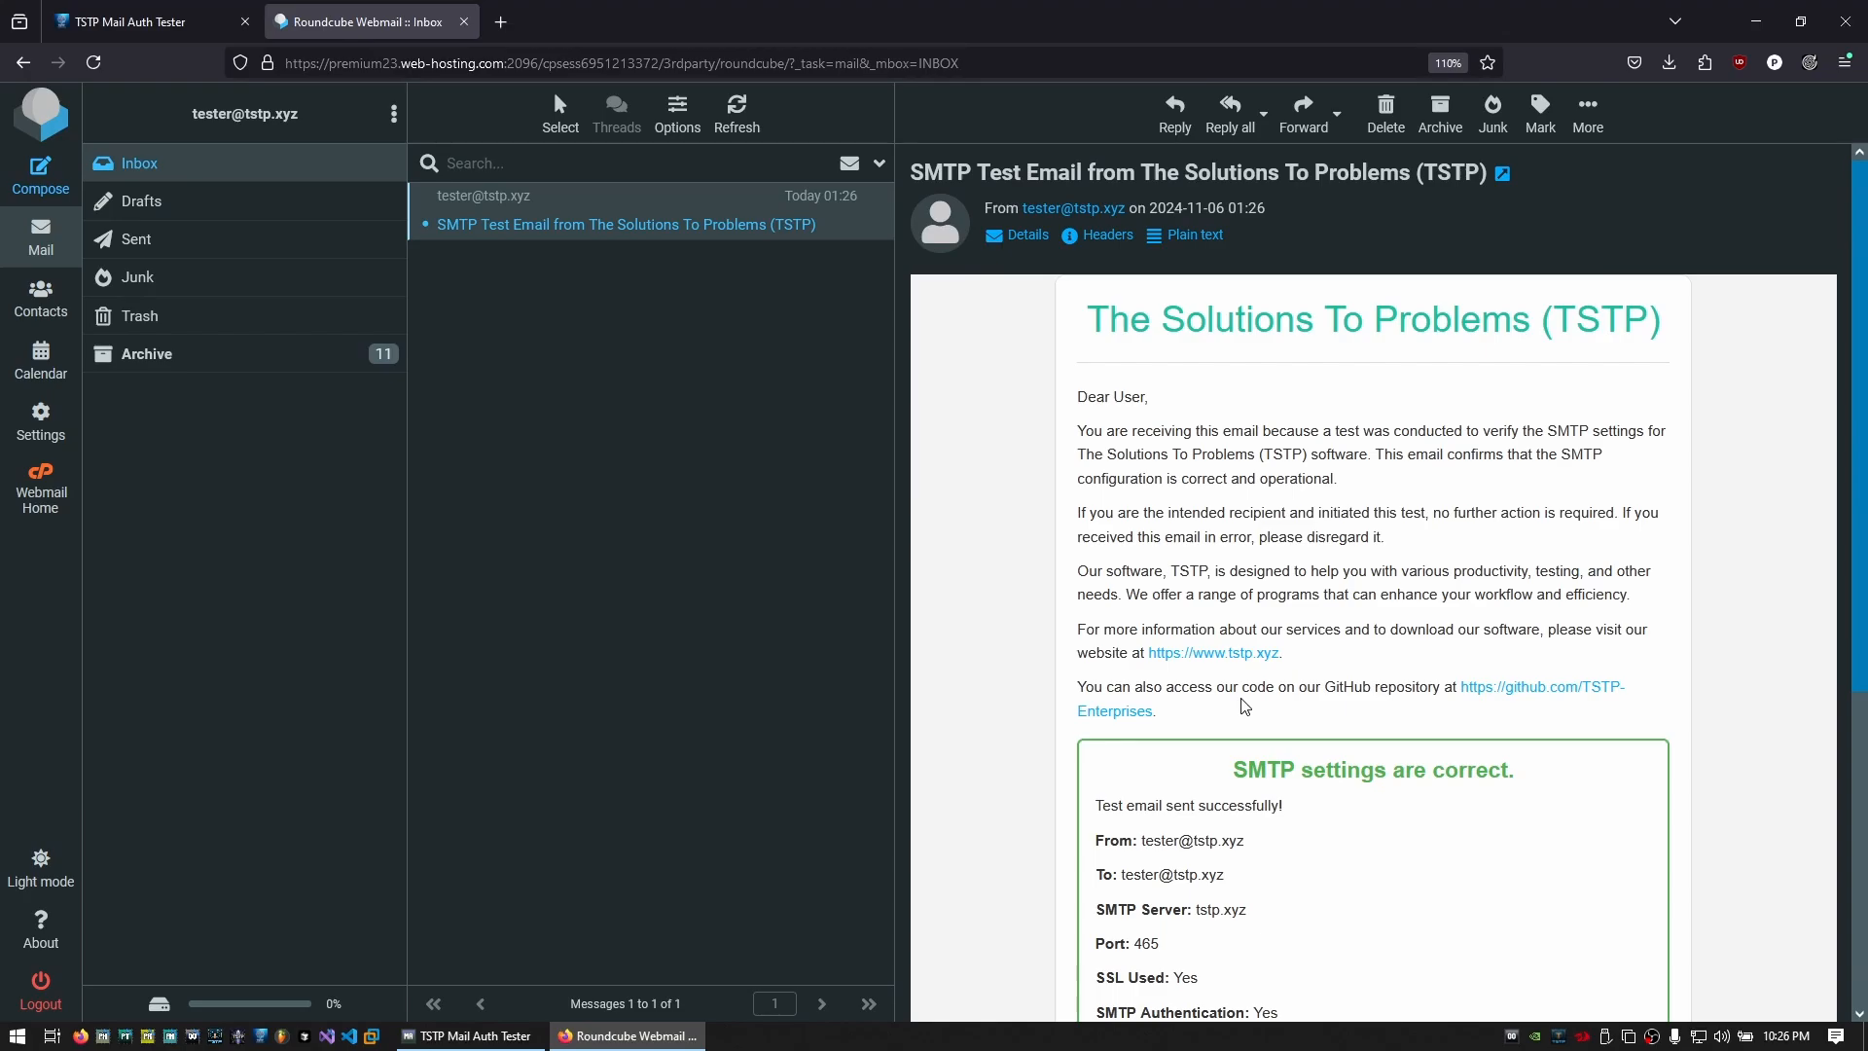
scroll(1352, 569, "down", 8)
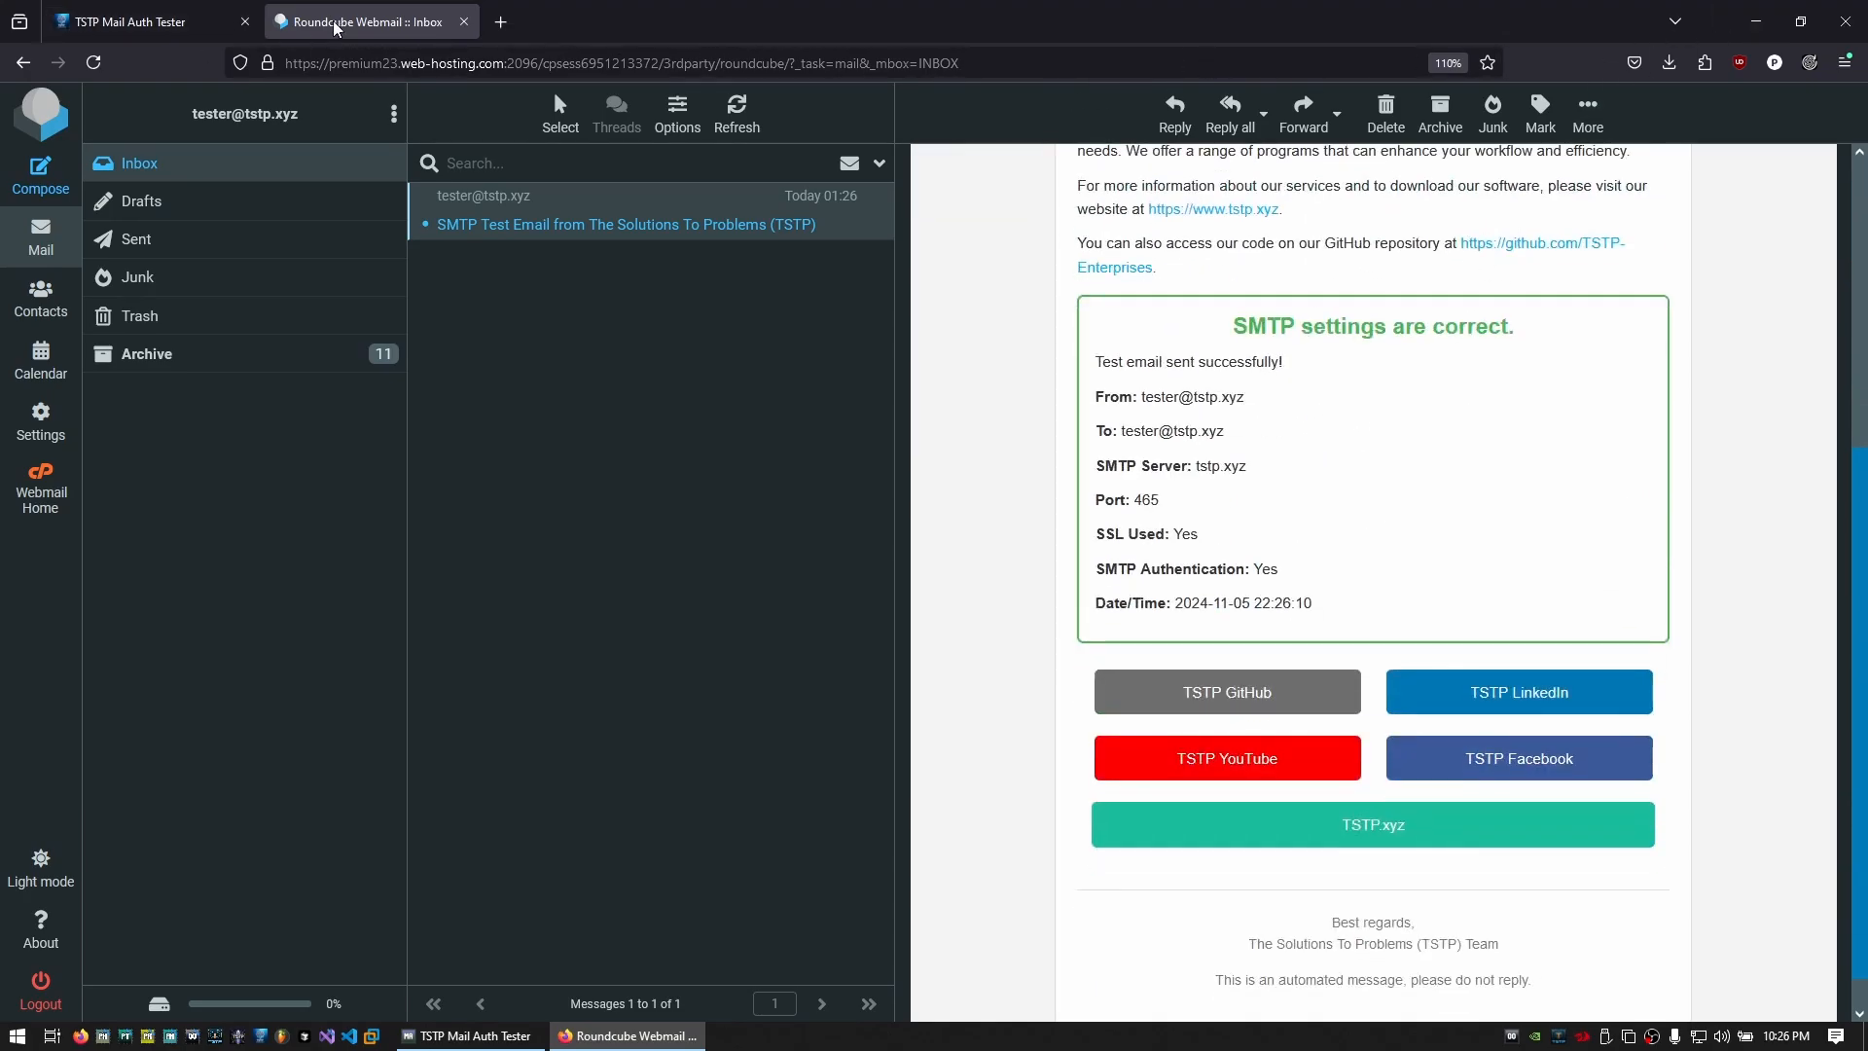
left_click(146, 21)
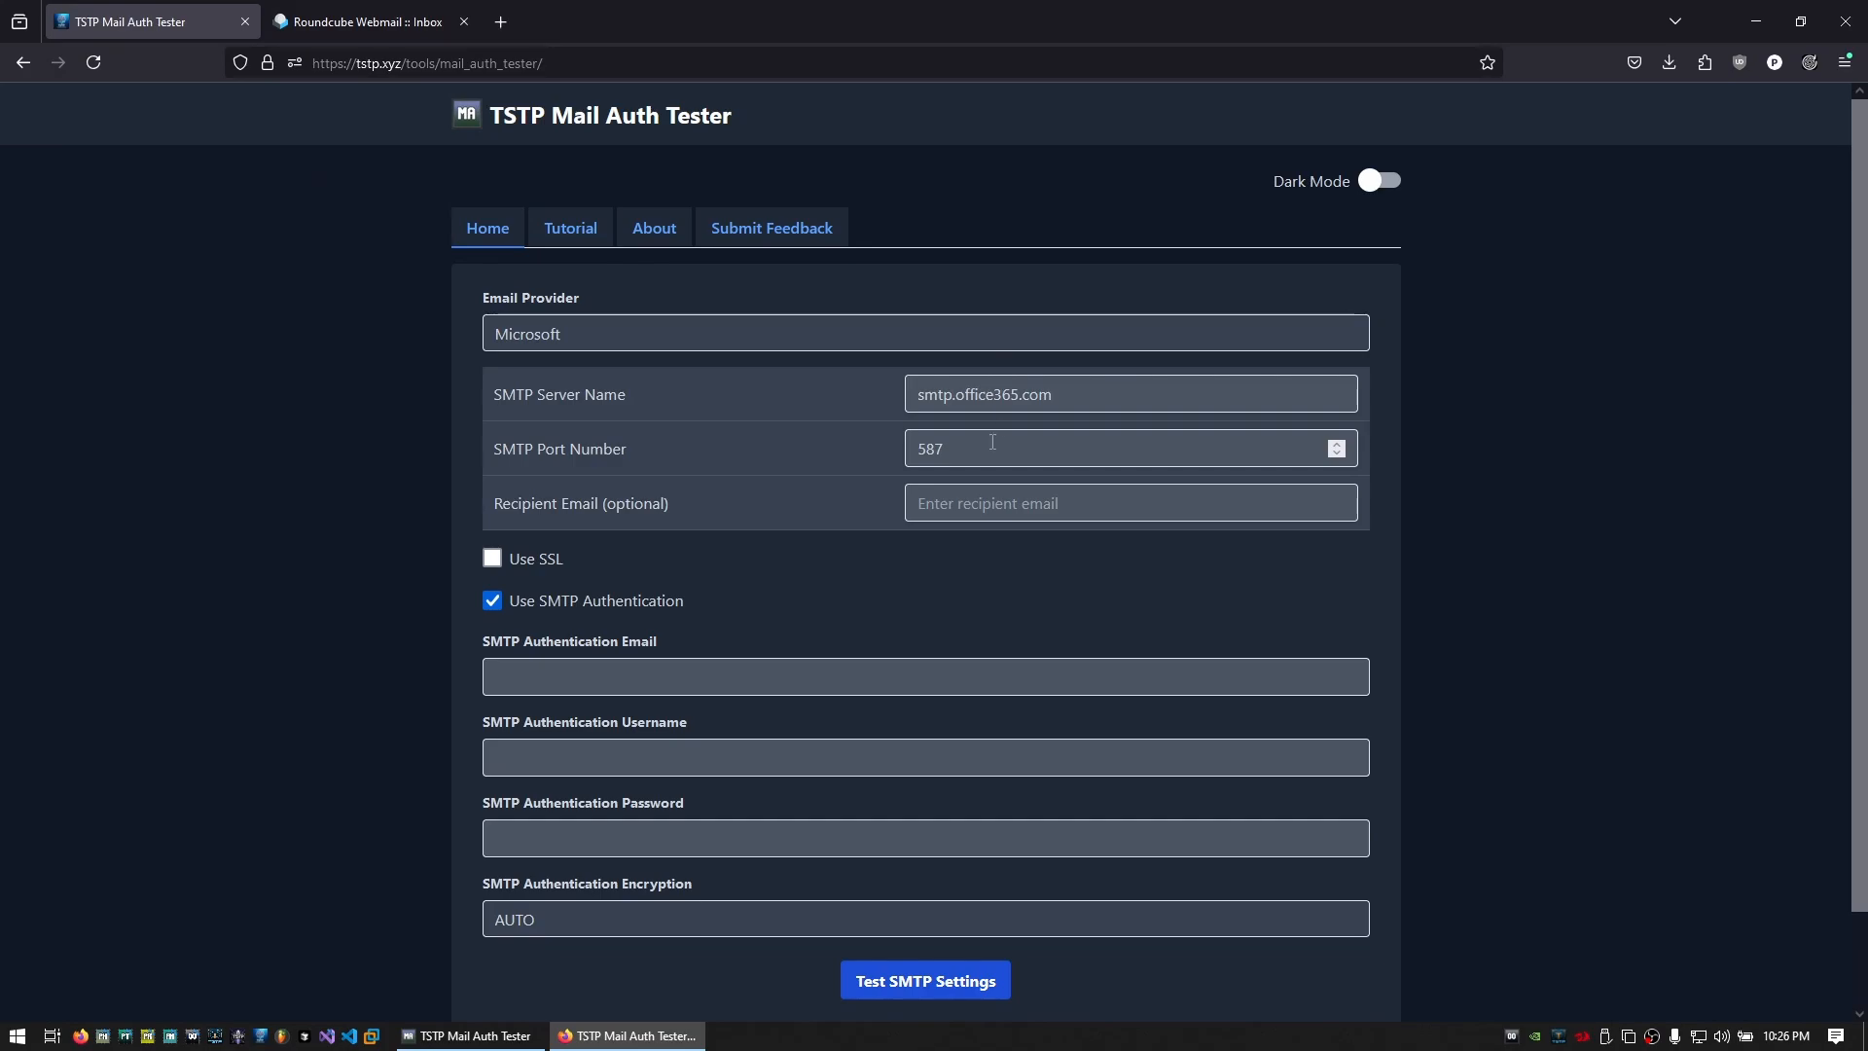
Set the email provider to Custom with SMTP server name tstp.xyz
left_click(976, 327)
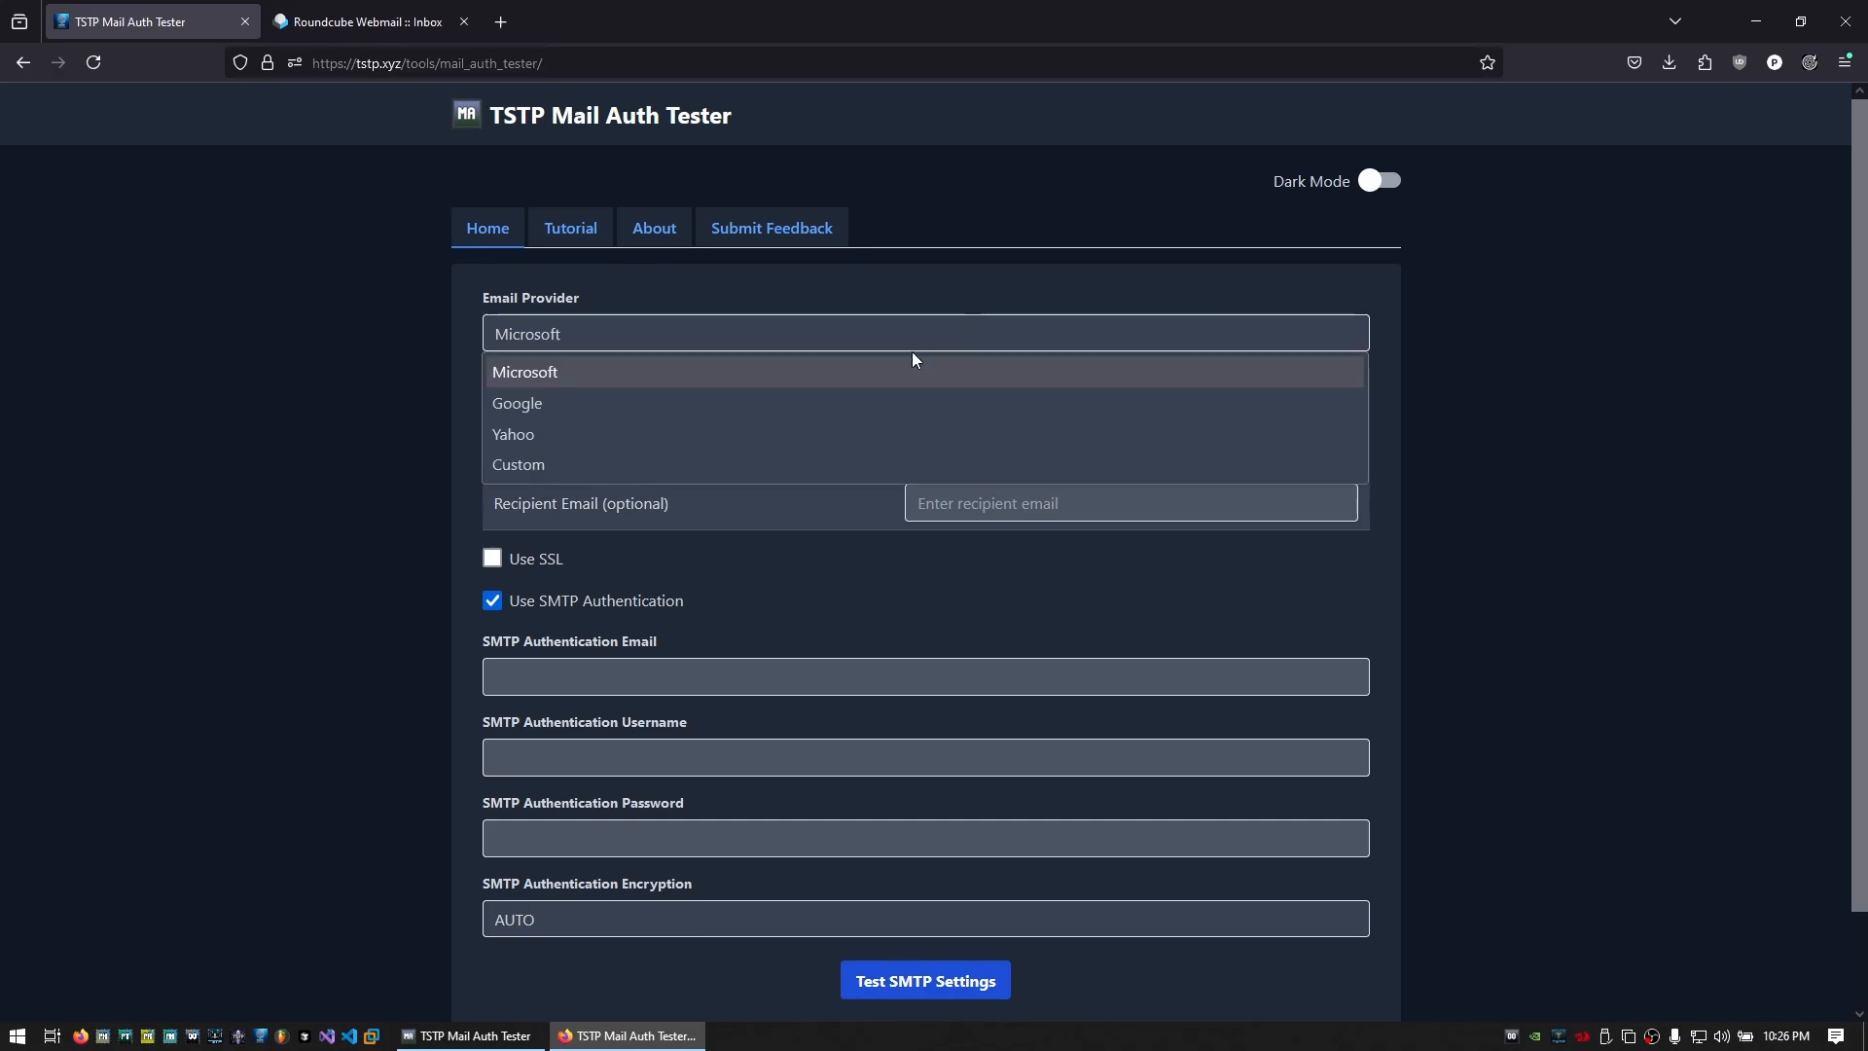
left_click(621, 467)
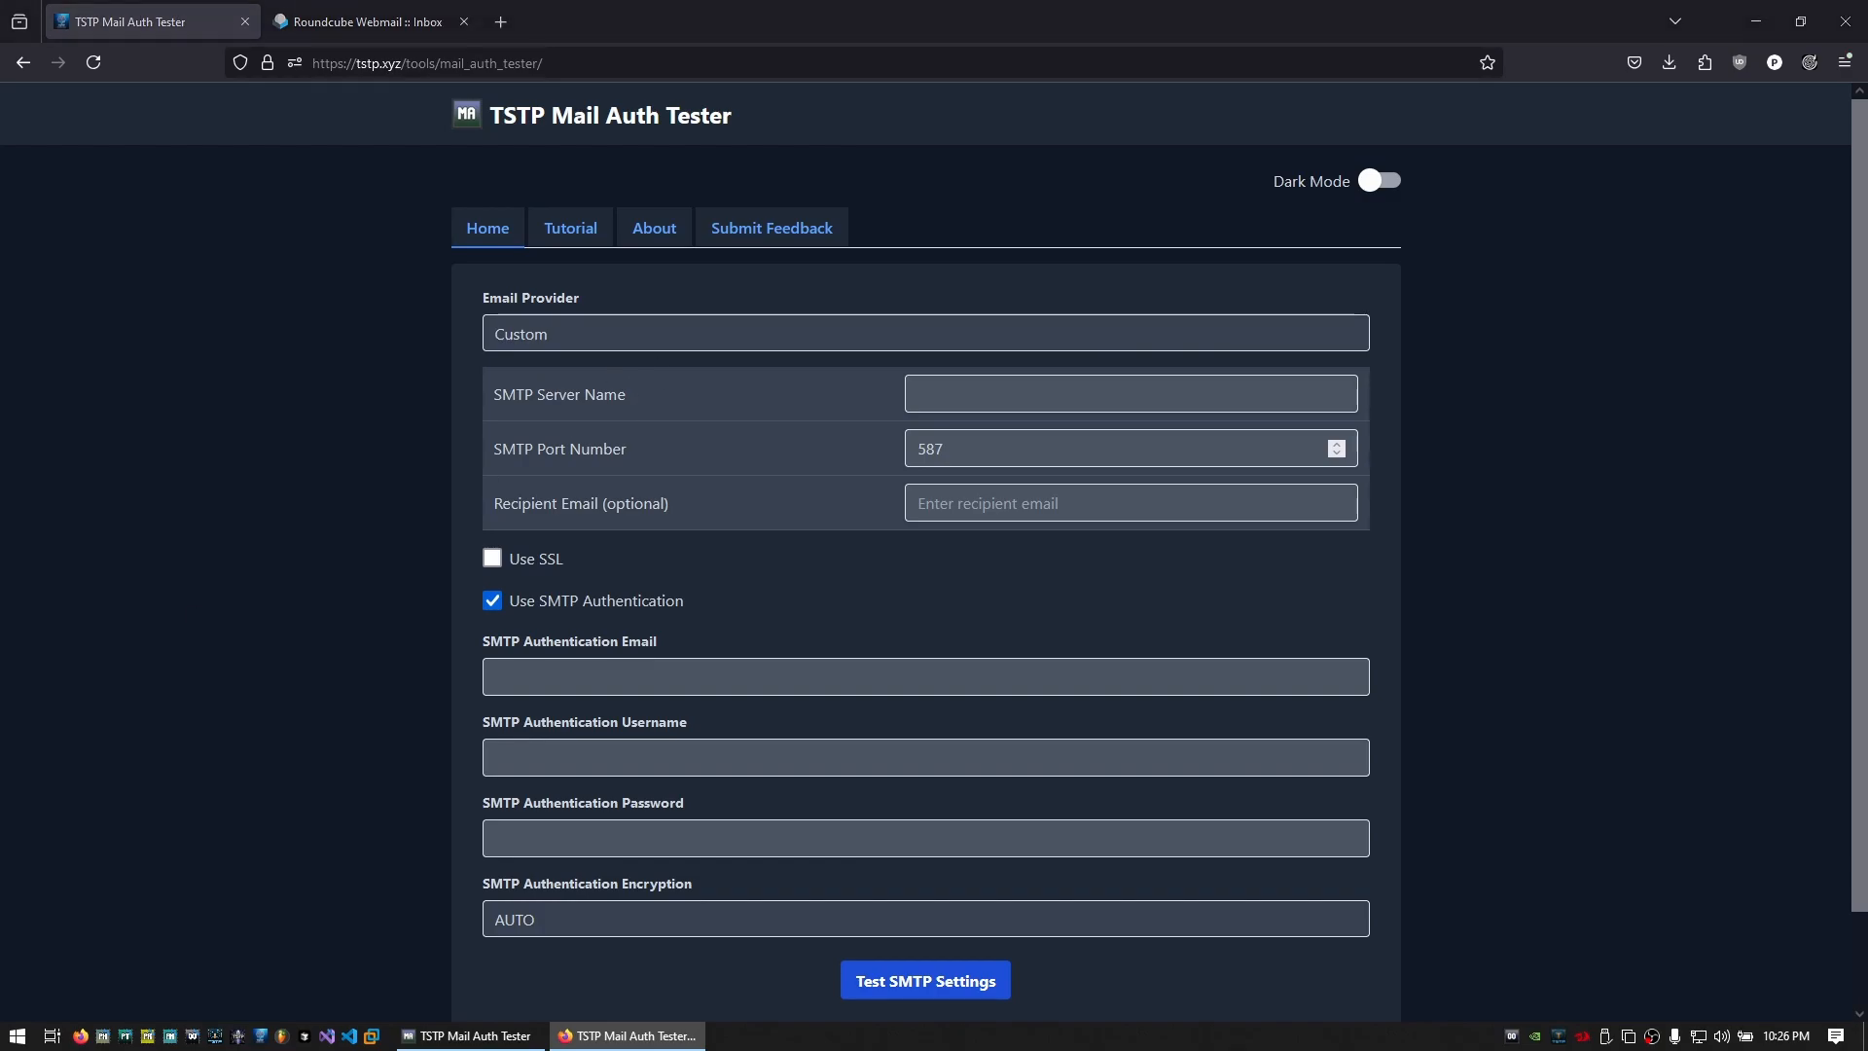
left_click(920, 394)
key("ctrl+v")
key("ctrl+z")
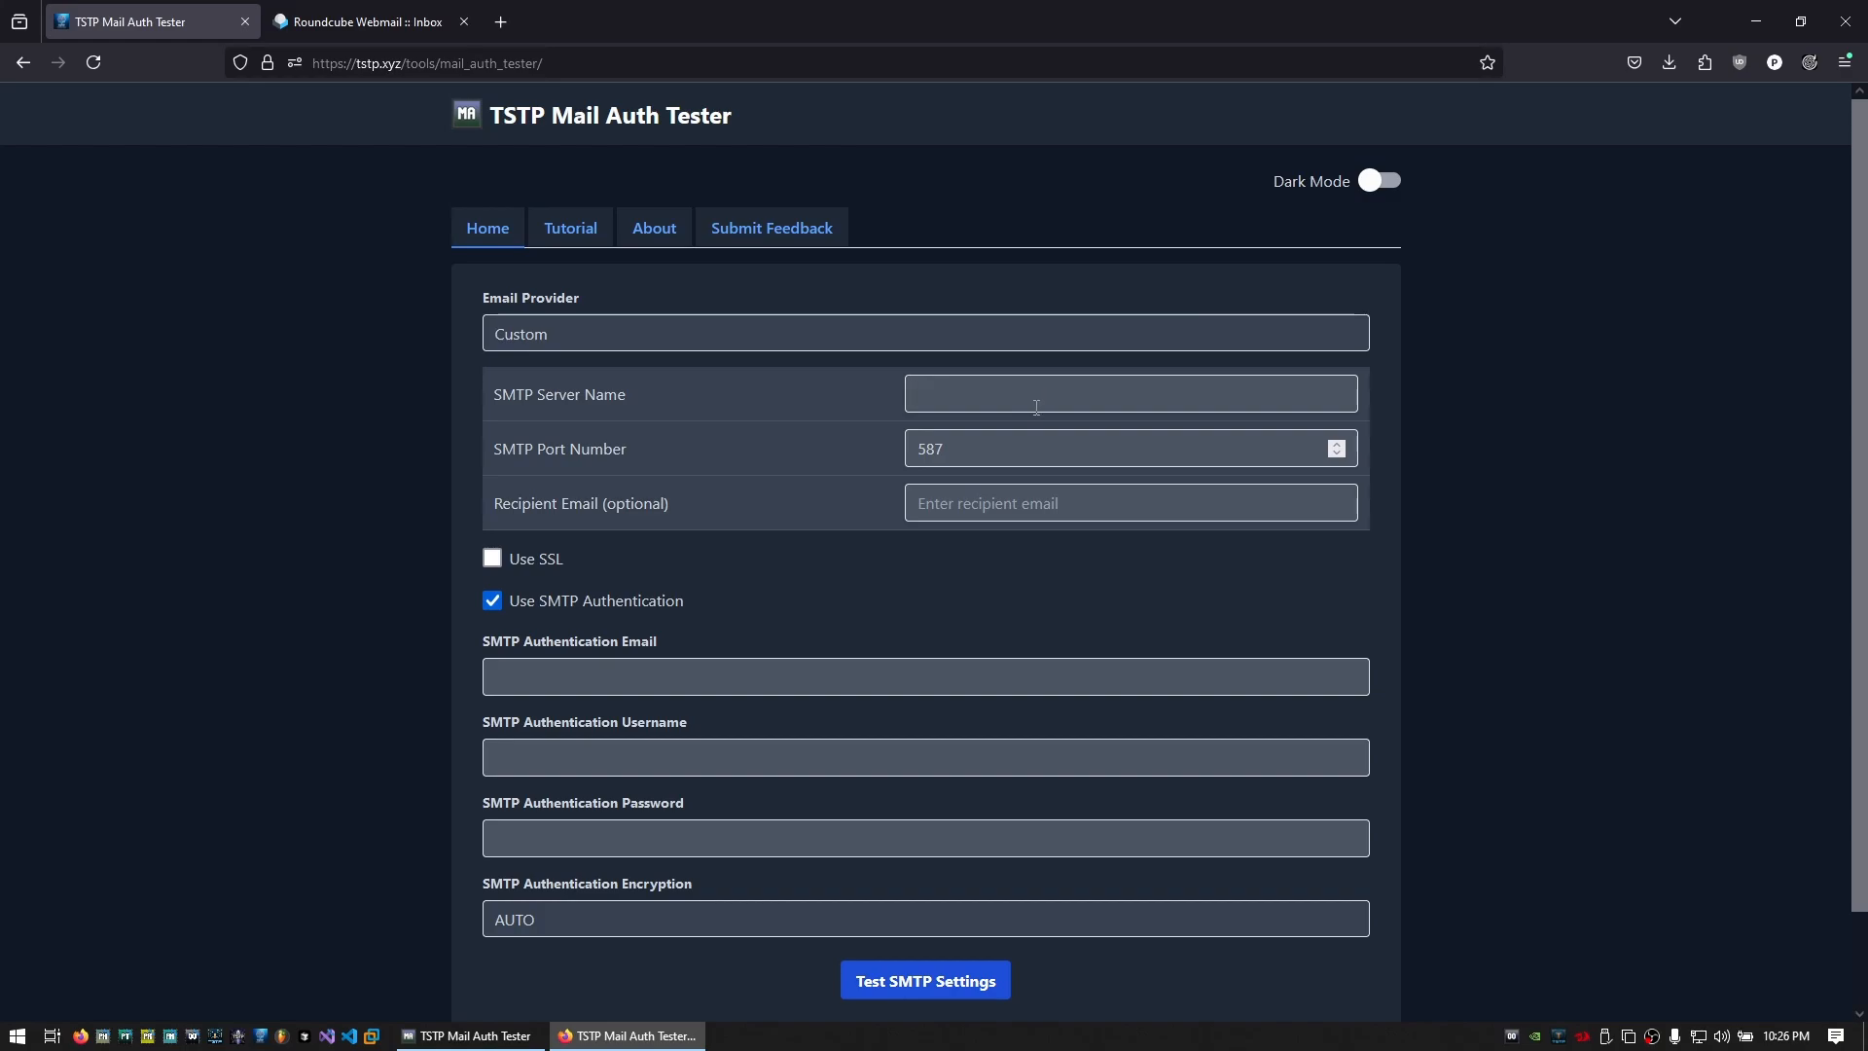
type("tstp.xyz")
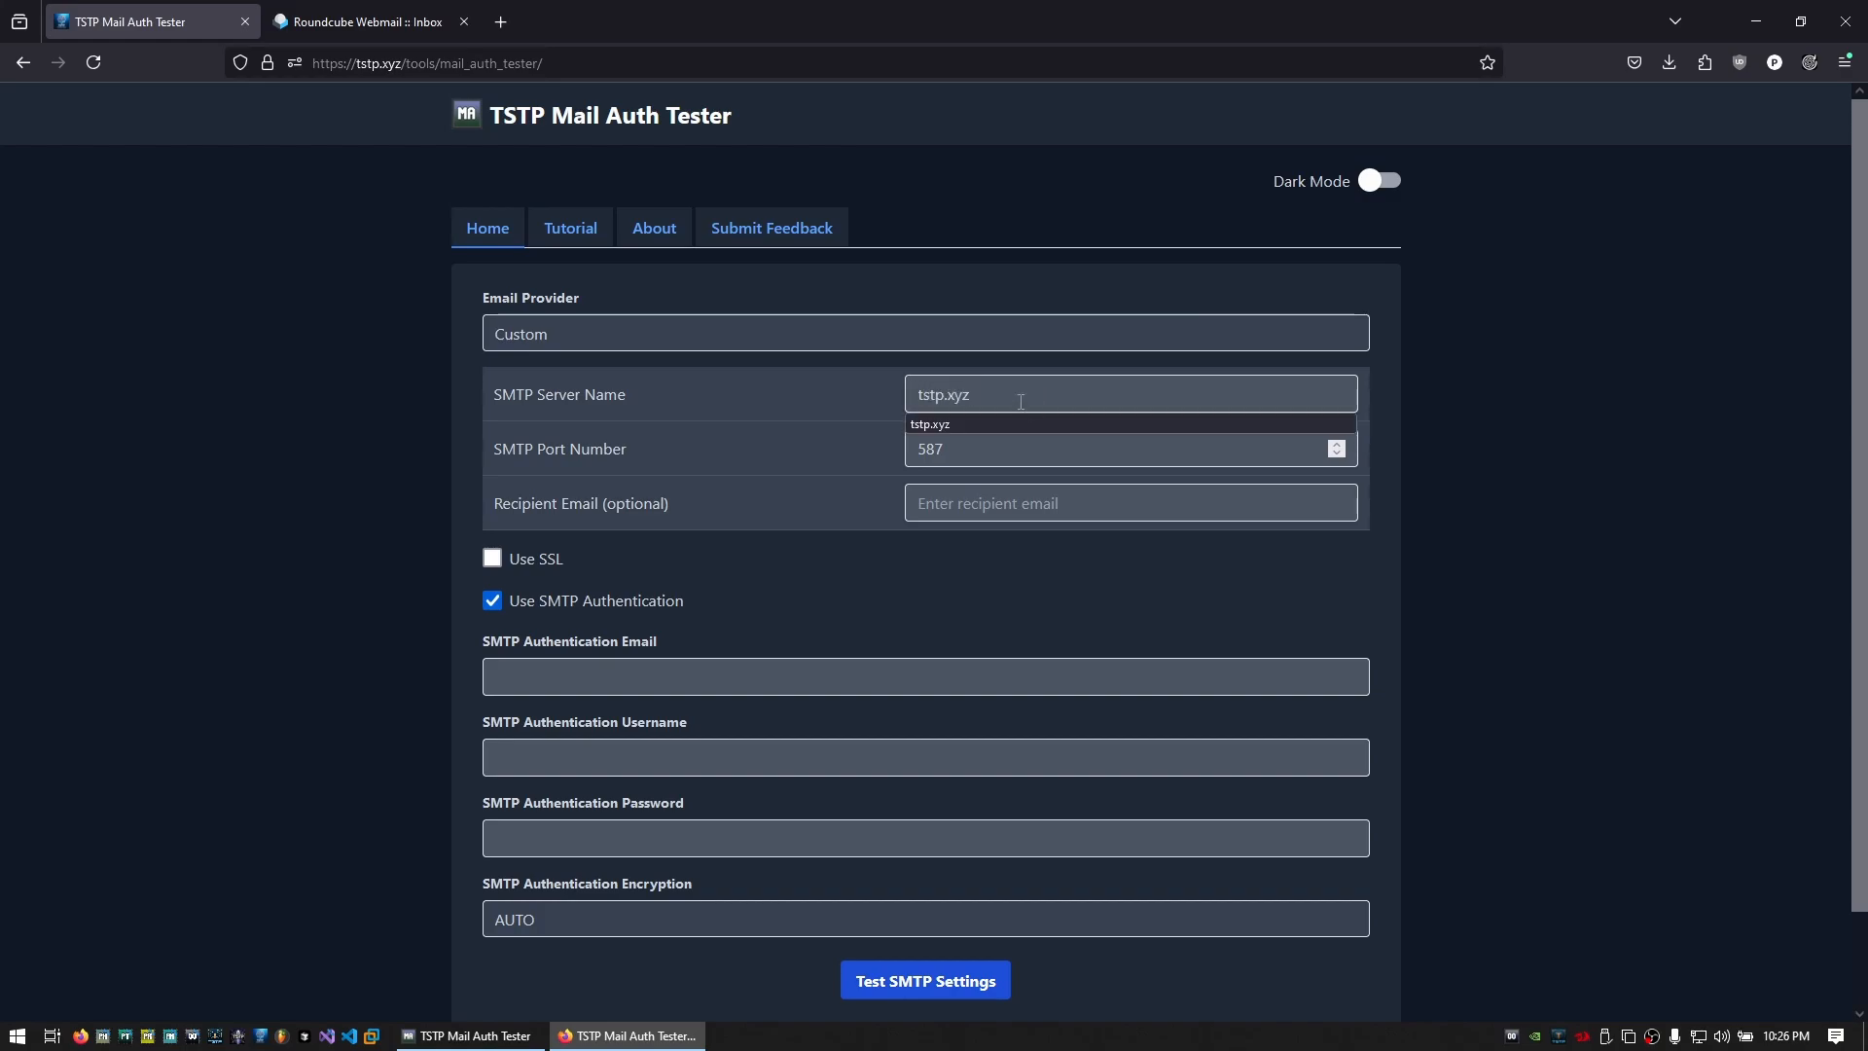
Enter the recipient email and accept the suggested authentication email address
left_click(995, 506)
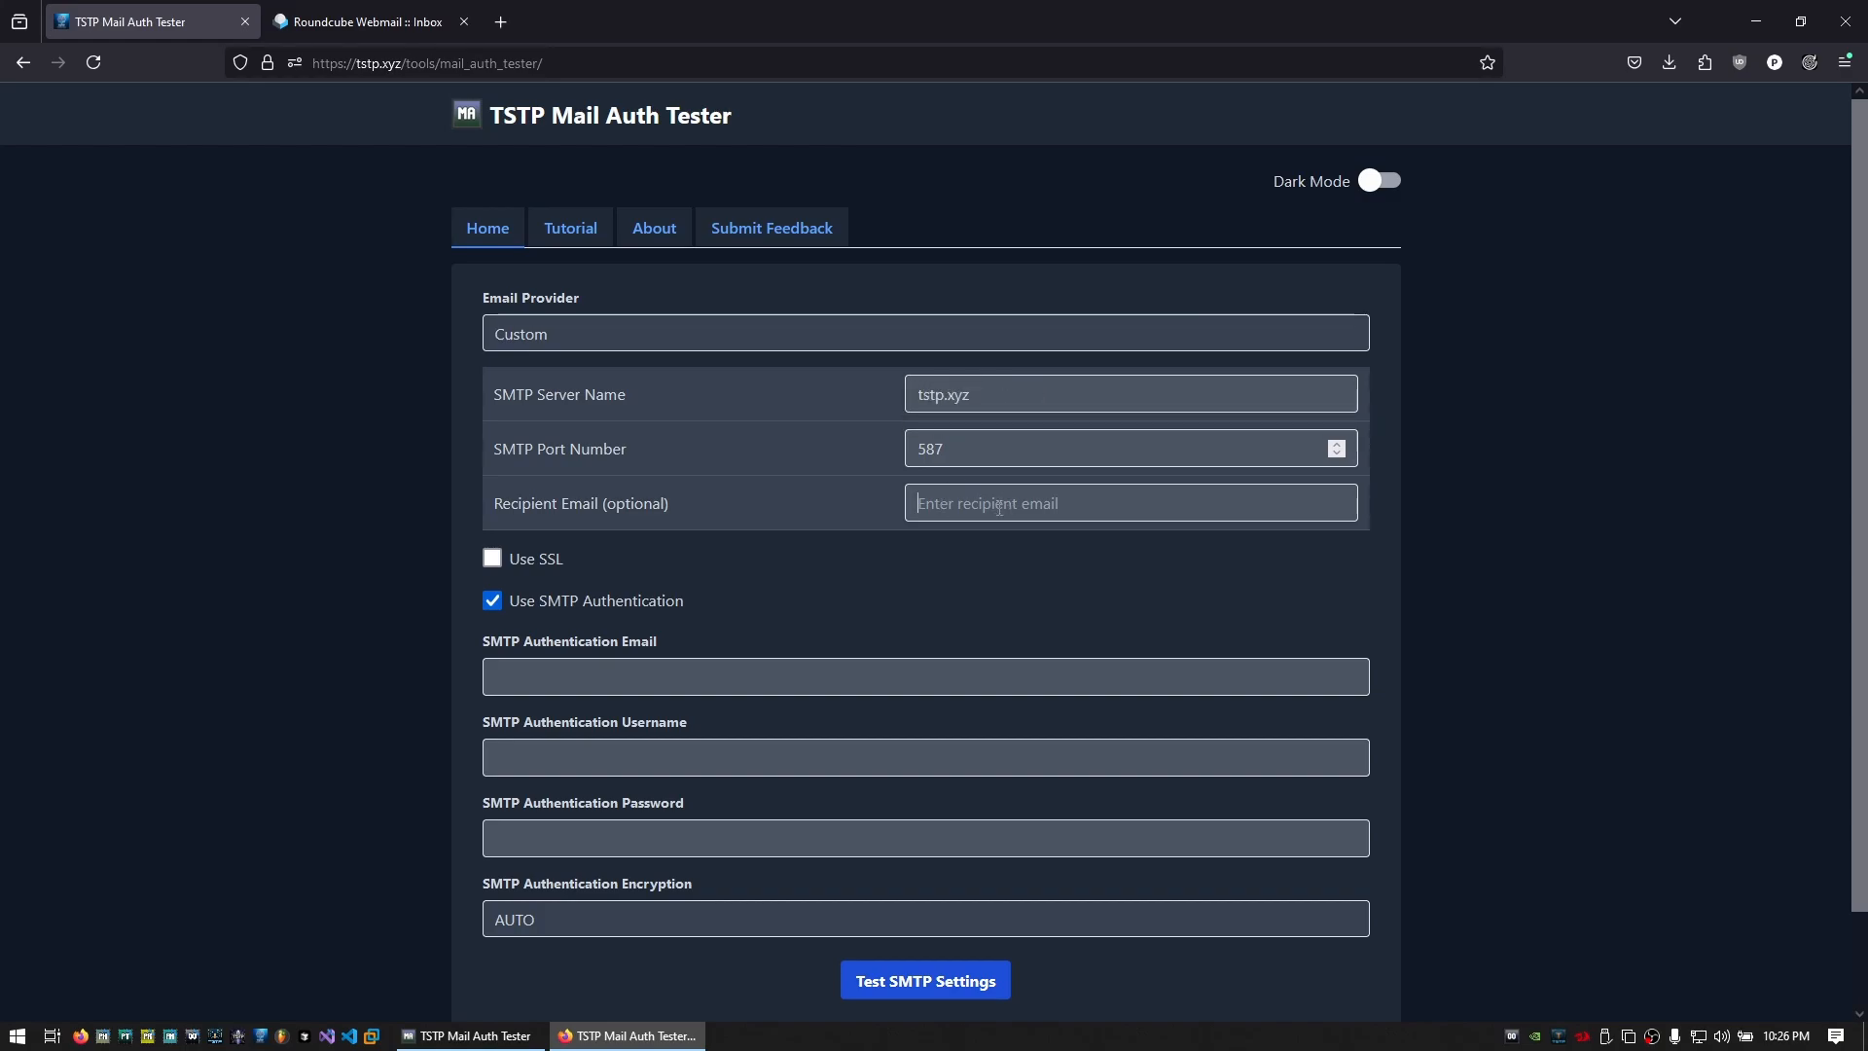
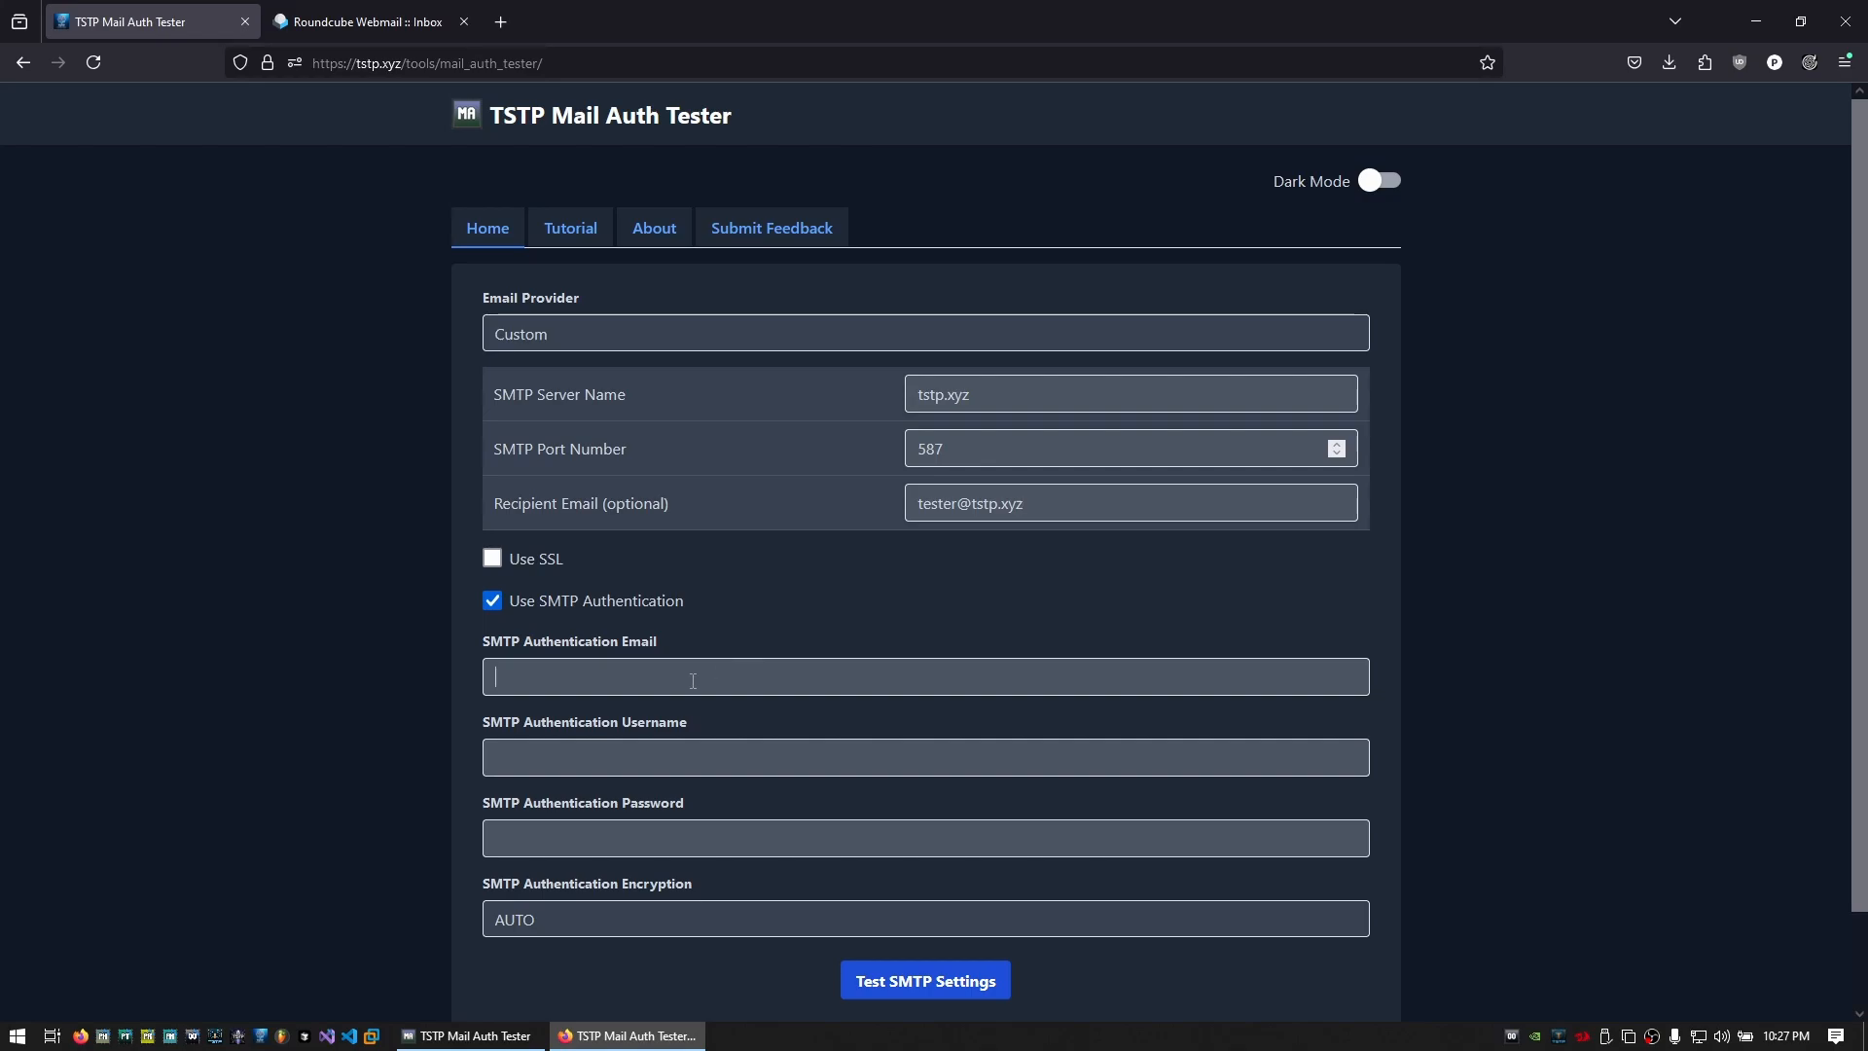
type("te")
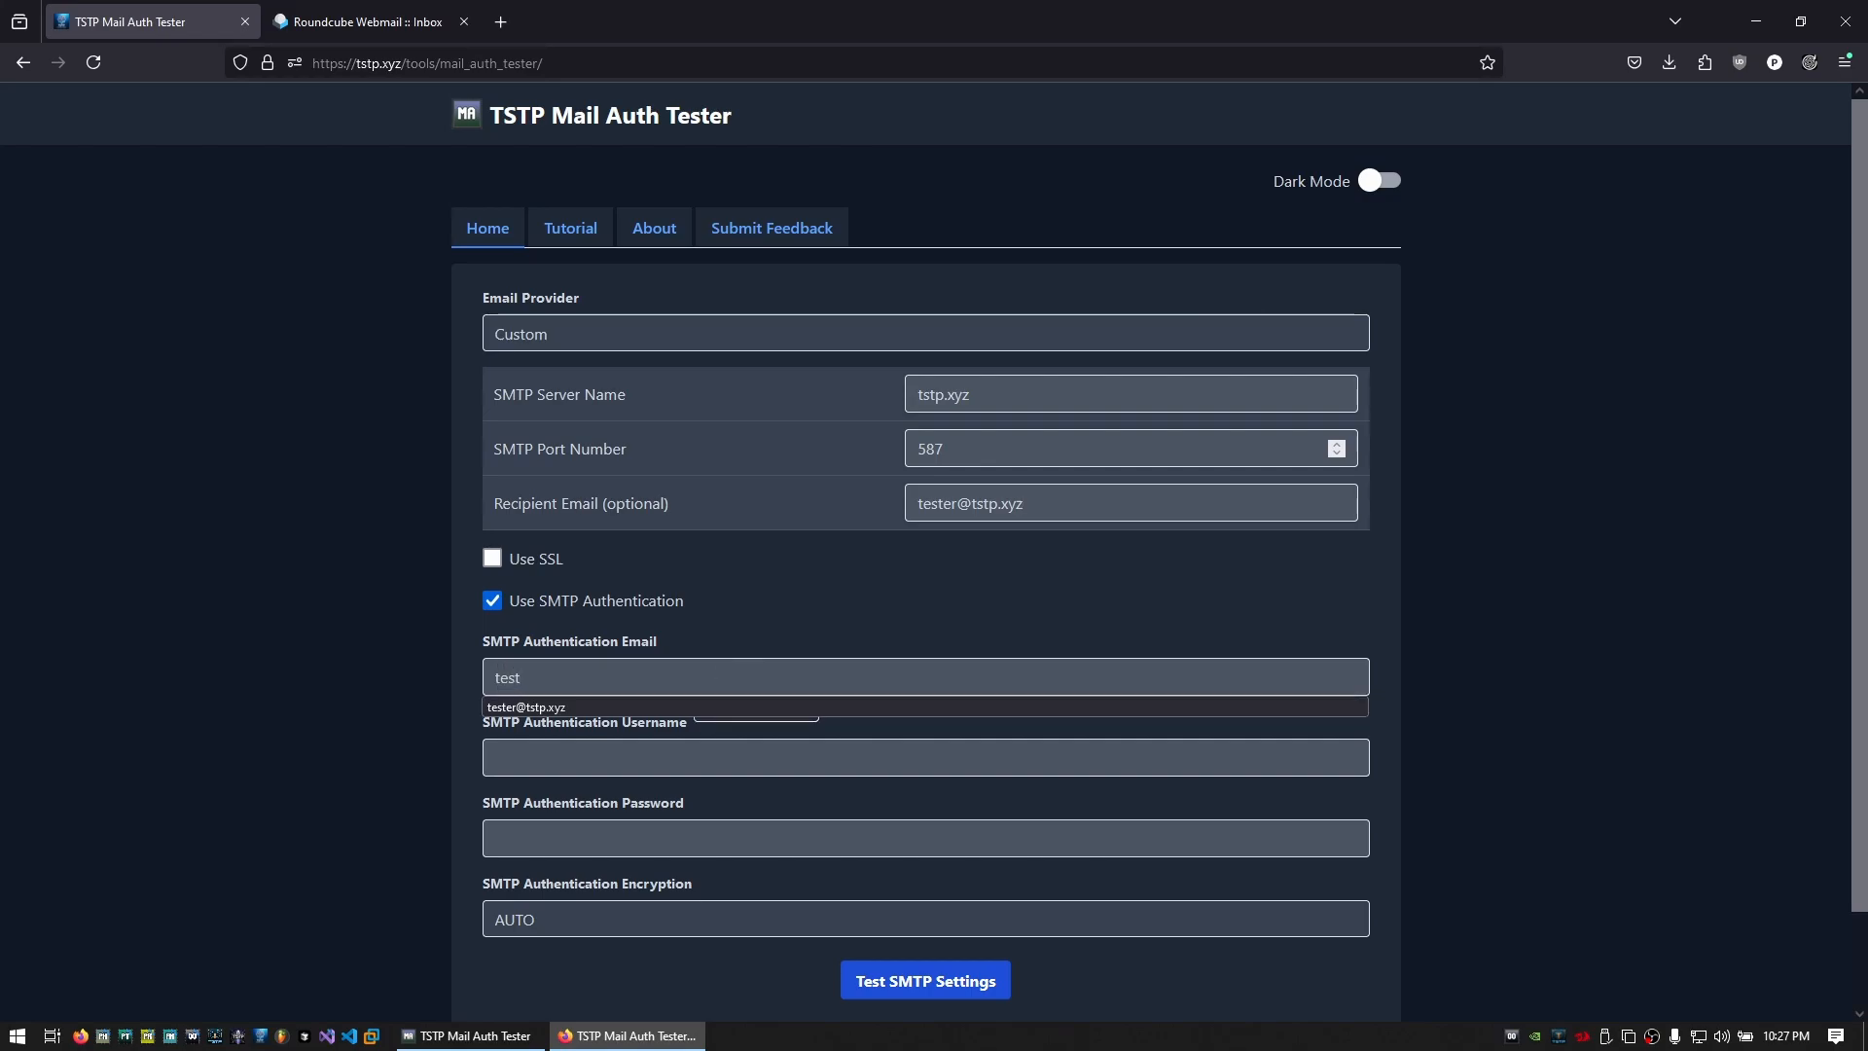
key("Down")
key("Return")
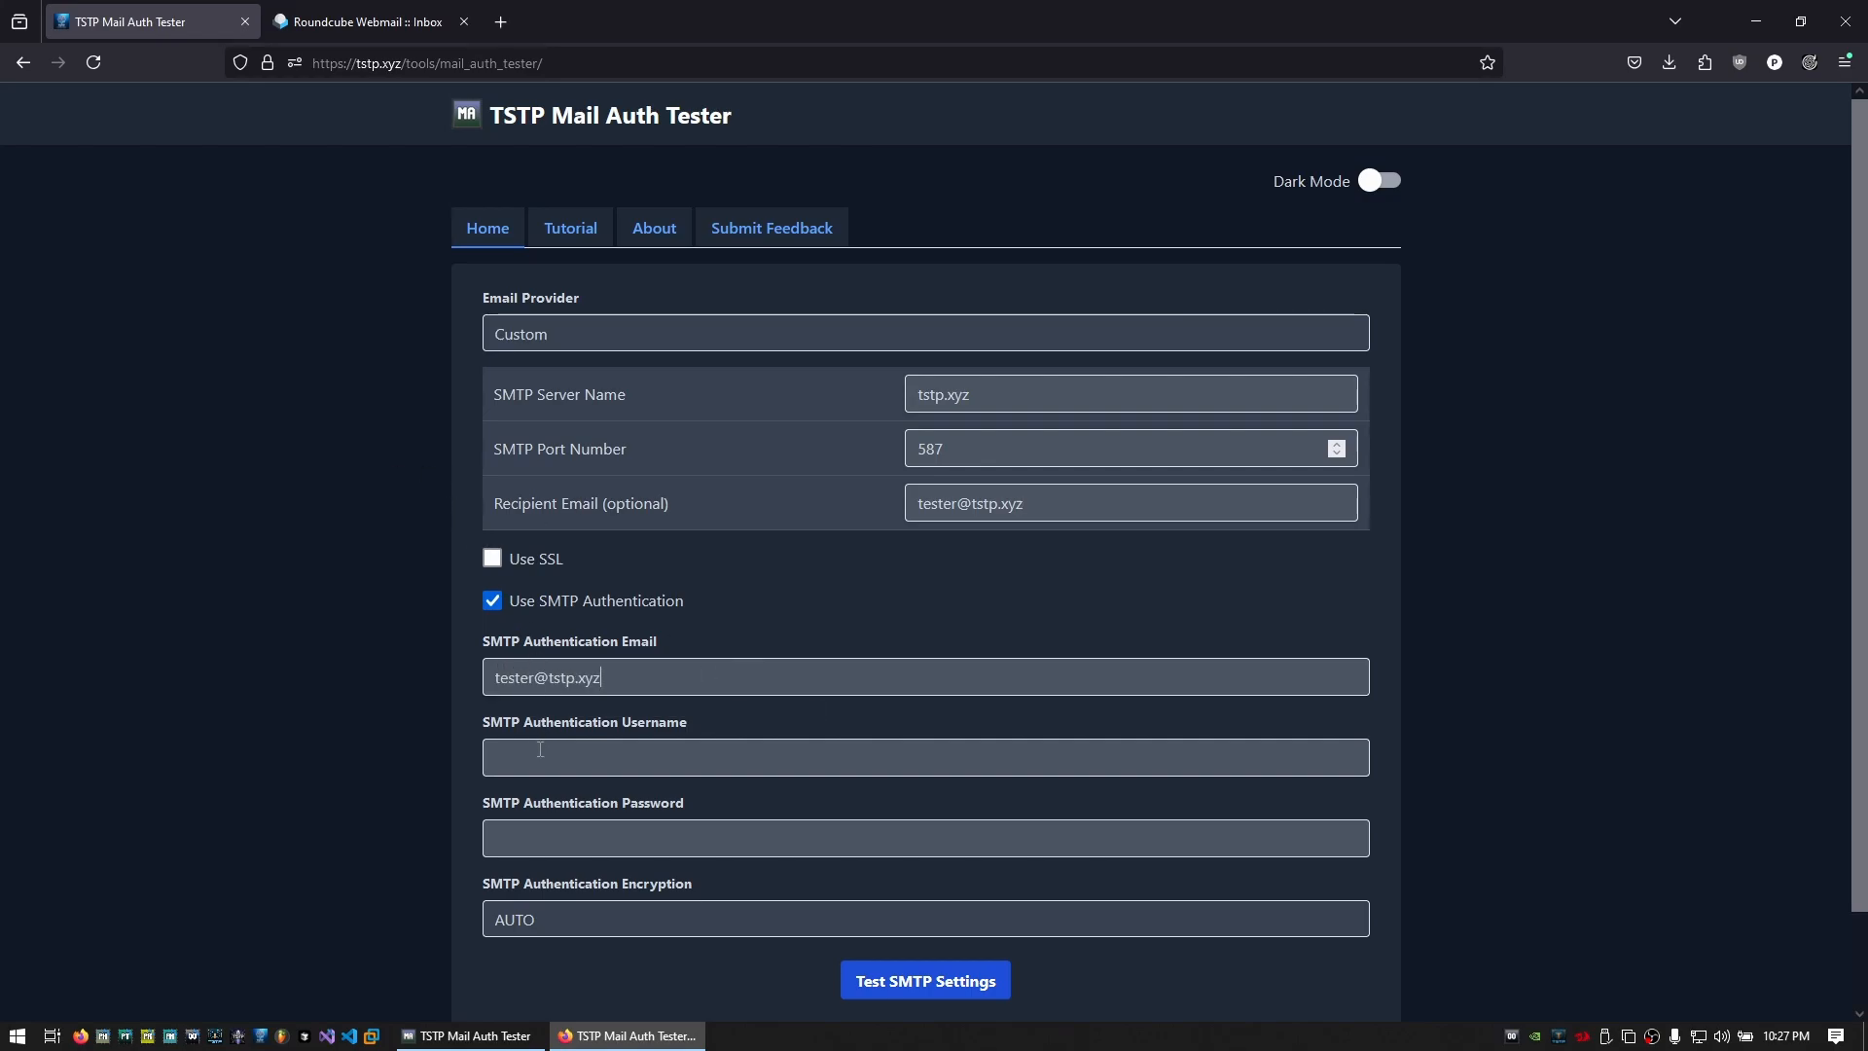
left_click_drag(617, 685, 458, 728)
key("ctrl+c")
Use the authentication email as the username and fill in the account password
left_click(515, 757)
key("ctrl+v")
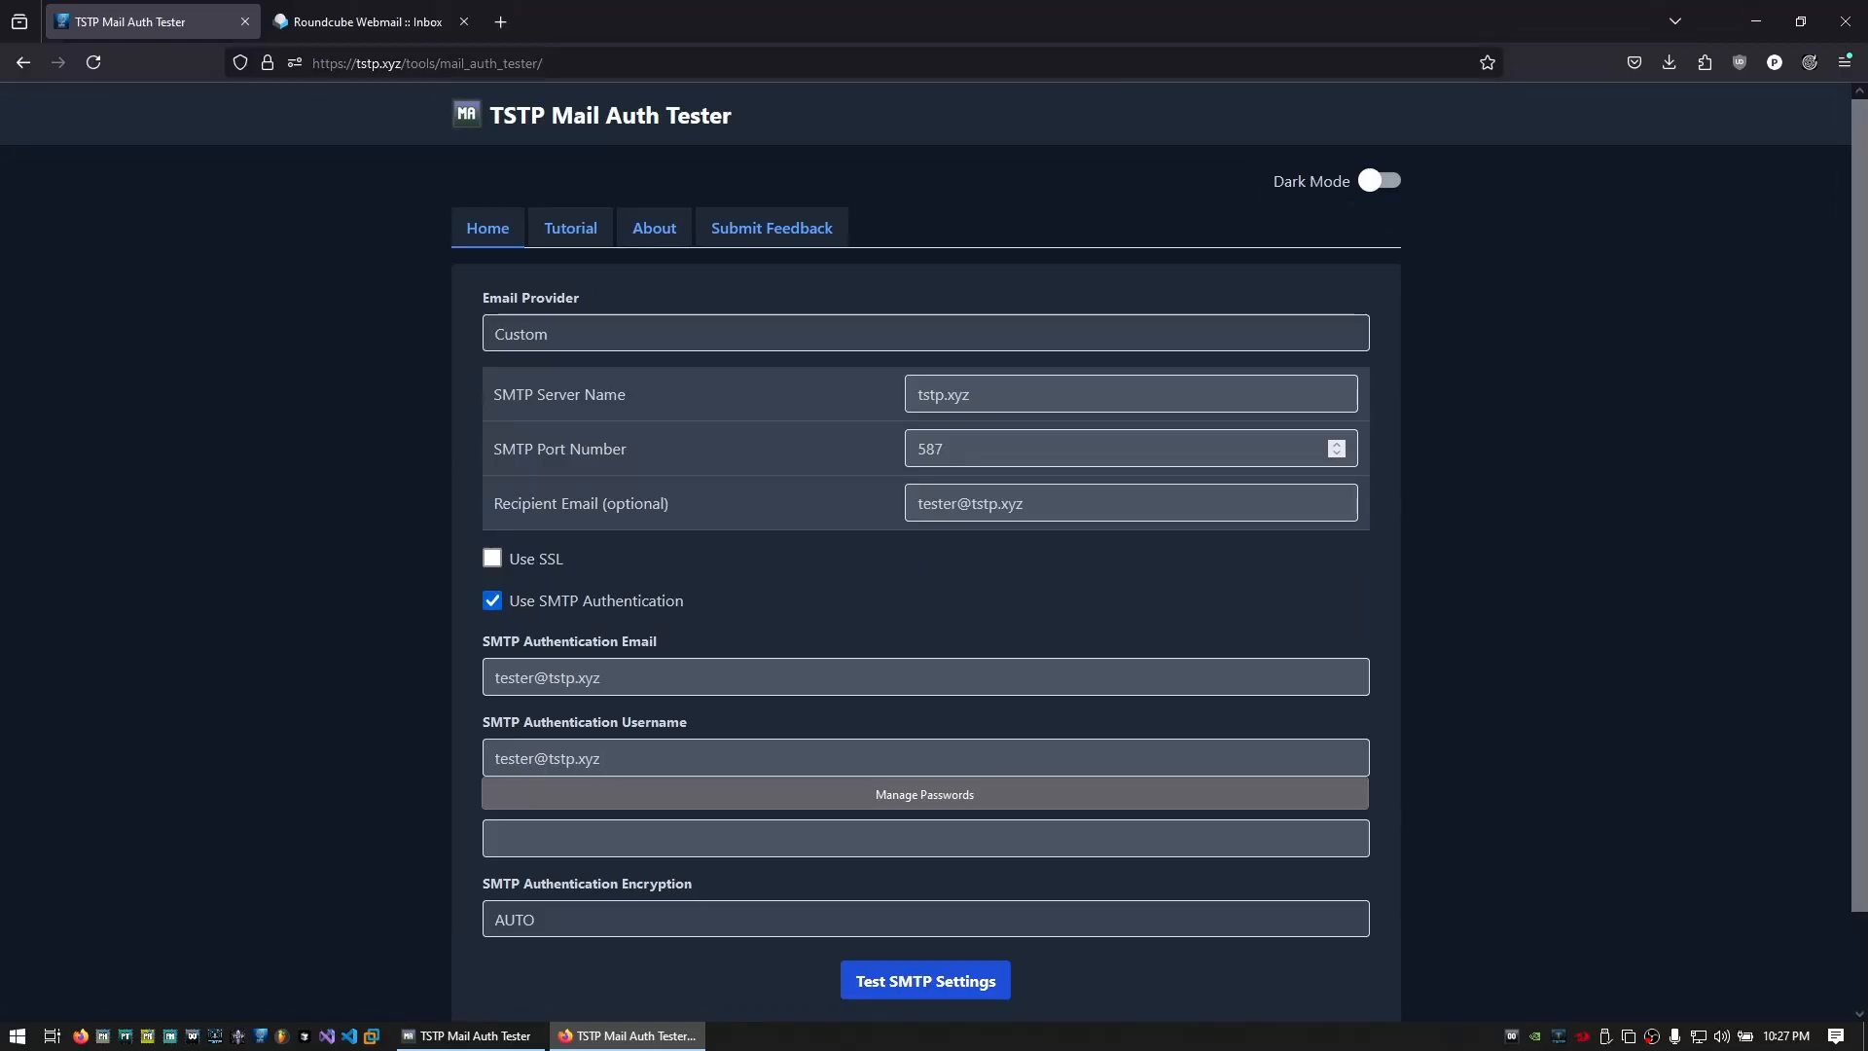
key("Escape")
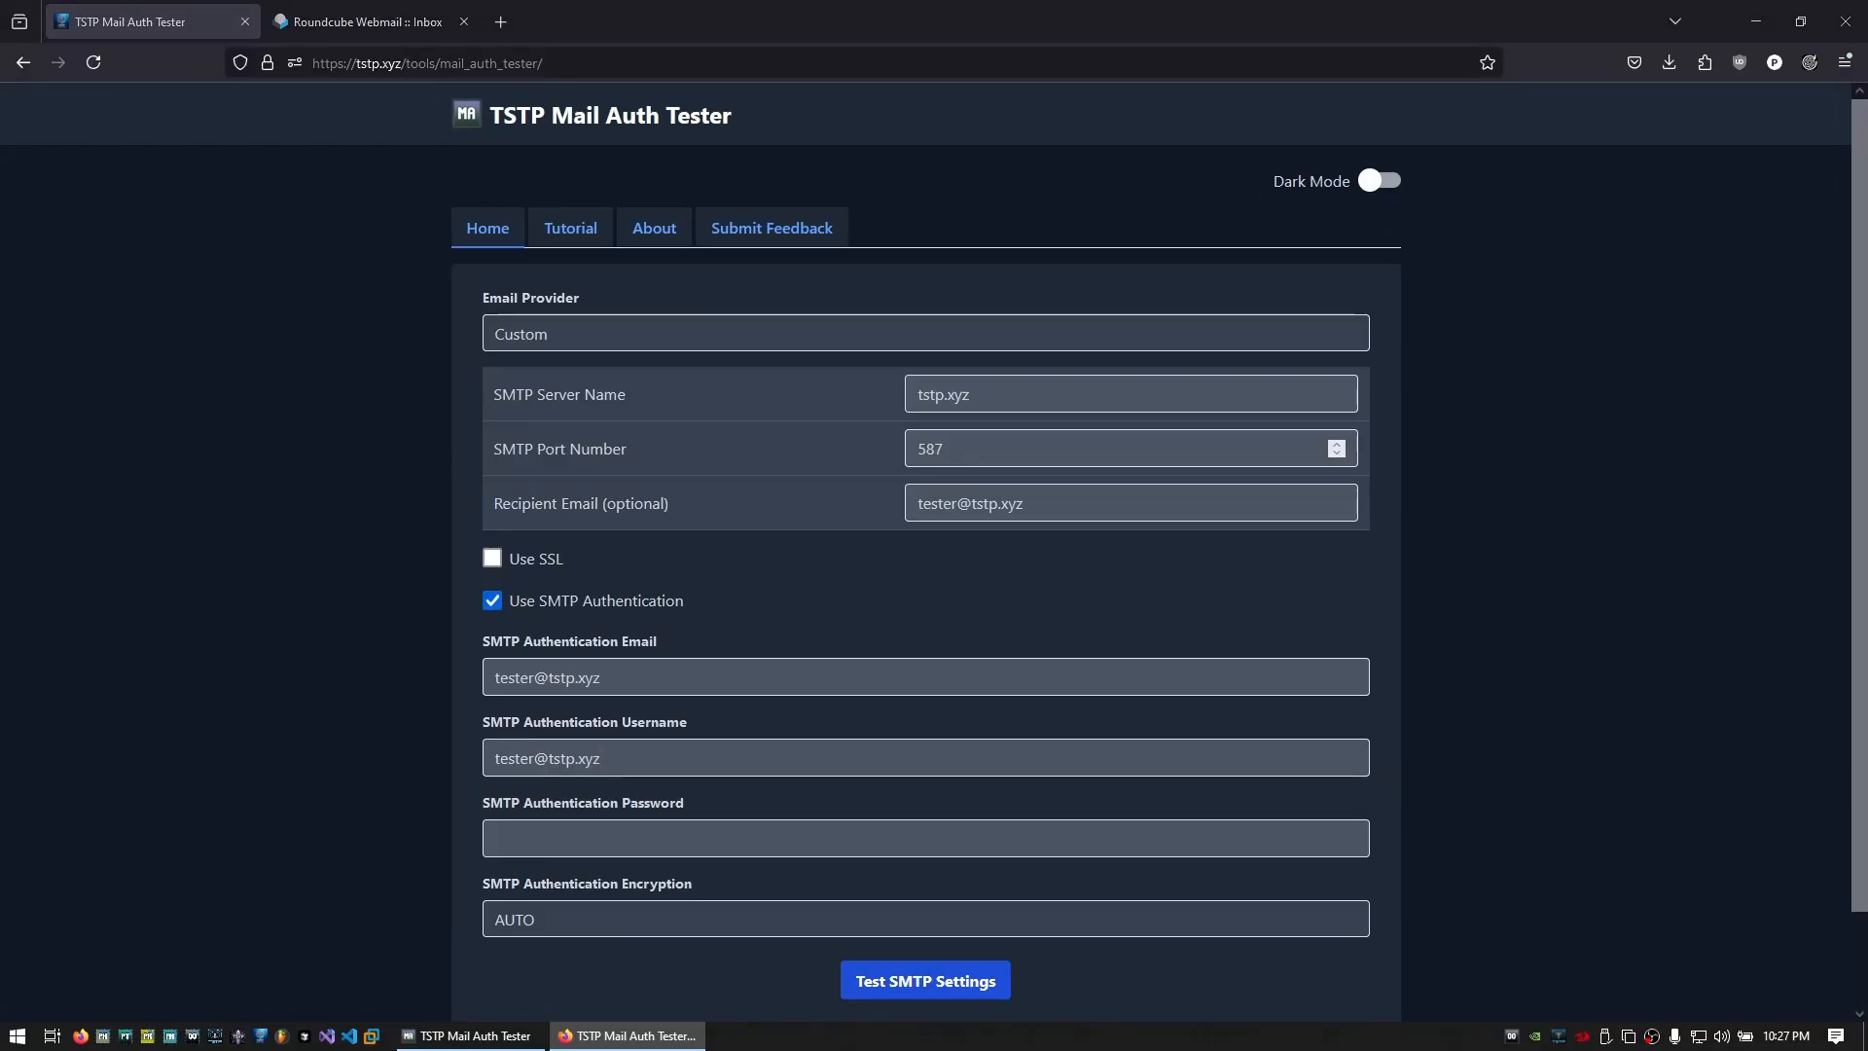
left_click(591, 834)
key("ctrl+v")
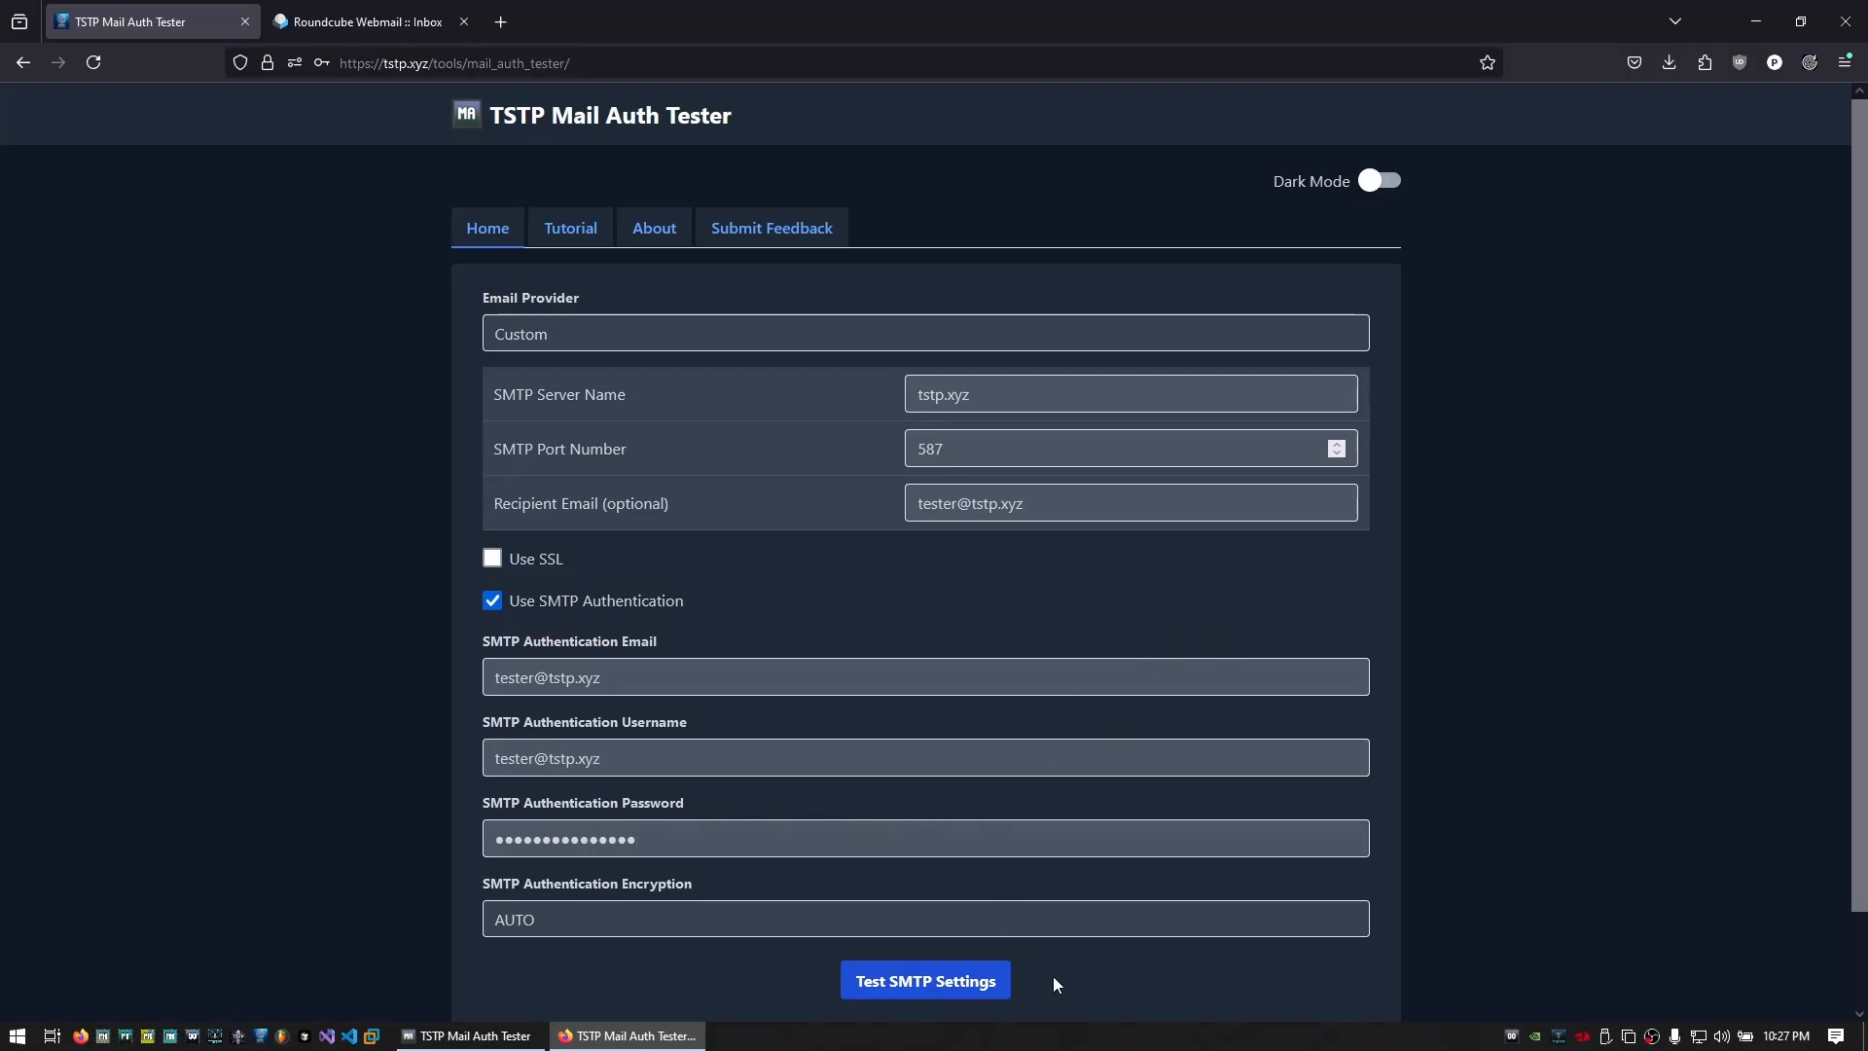
scroll(940, 908, "down", 2)
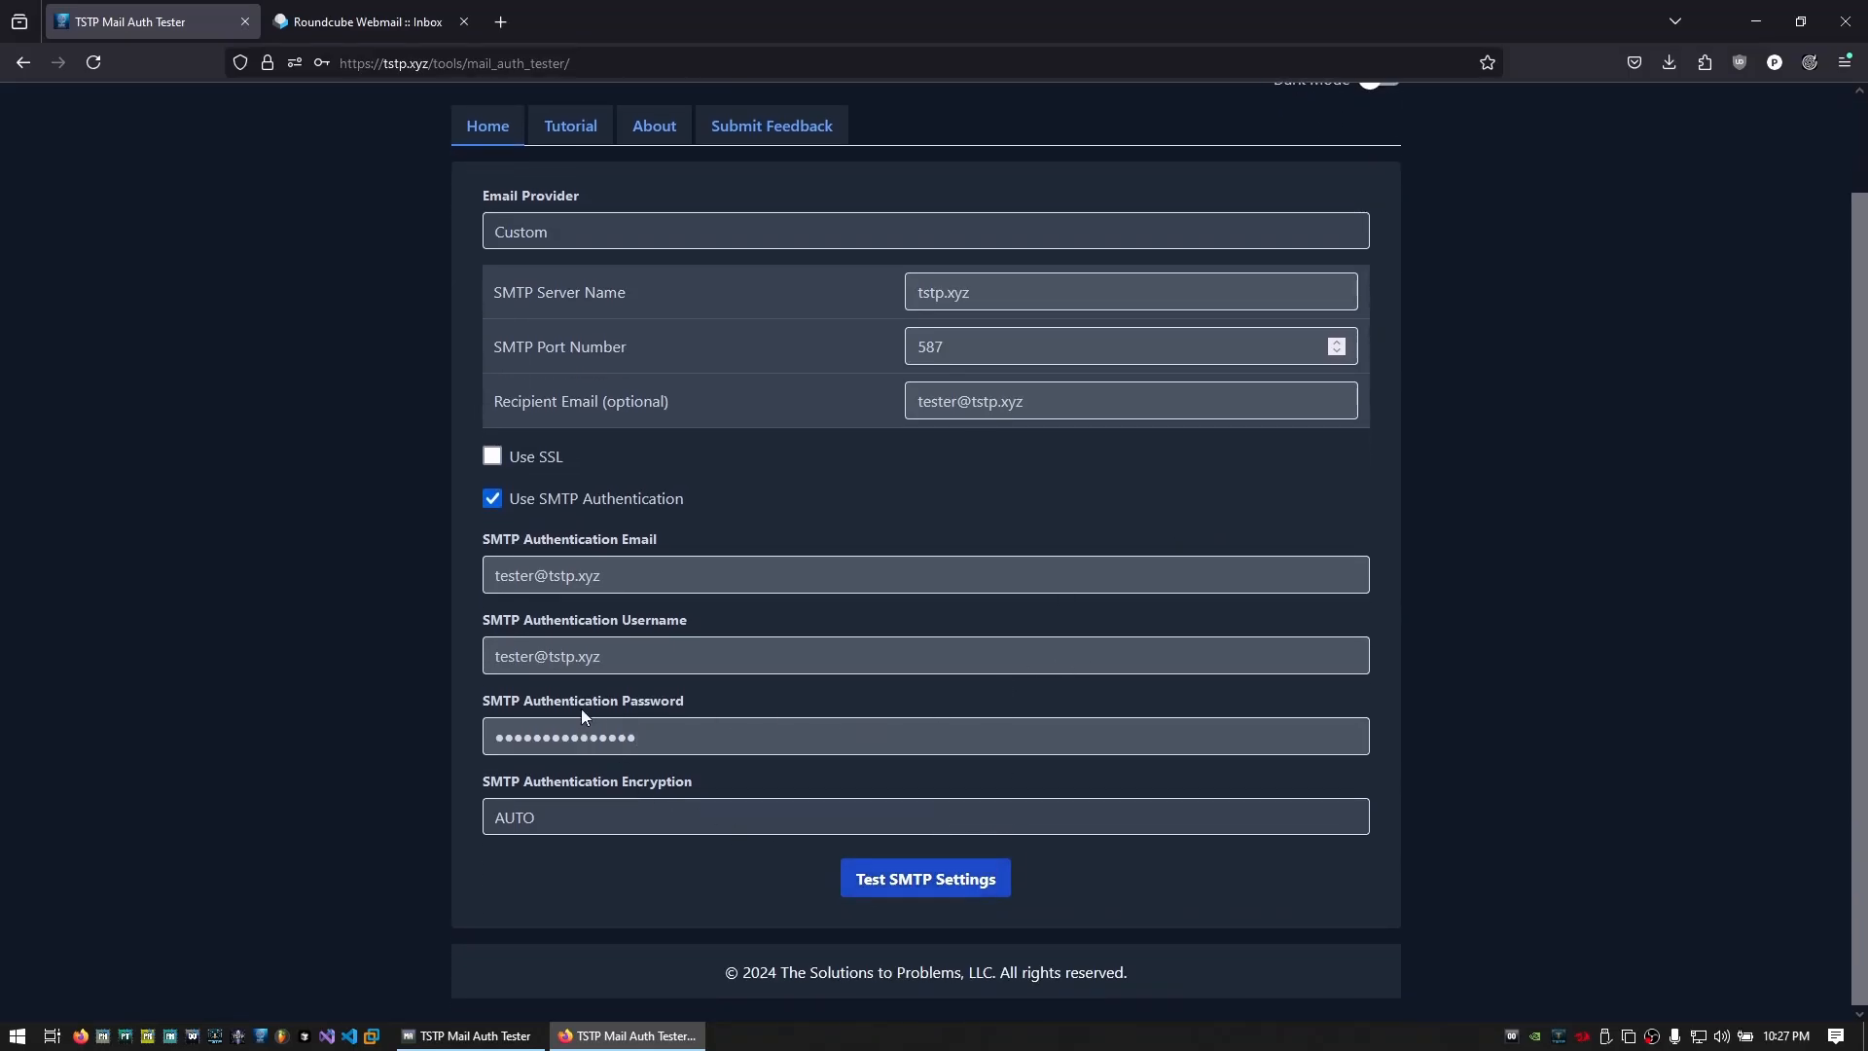
Run the tstp.xyz port 587 SMTP test and review the Success message details
left_click(909, 879)
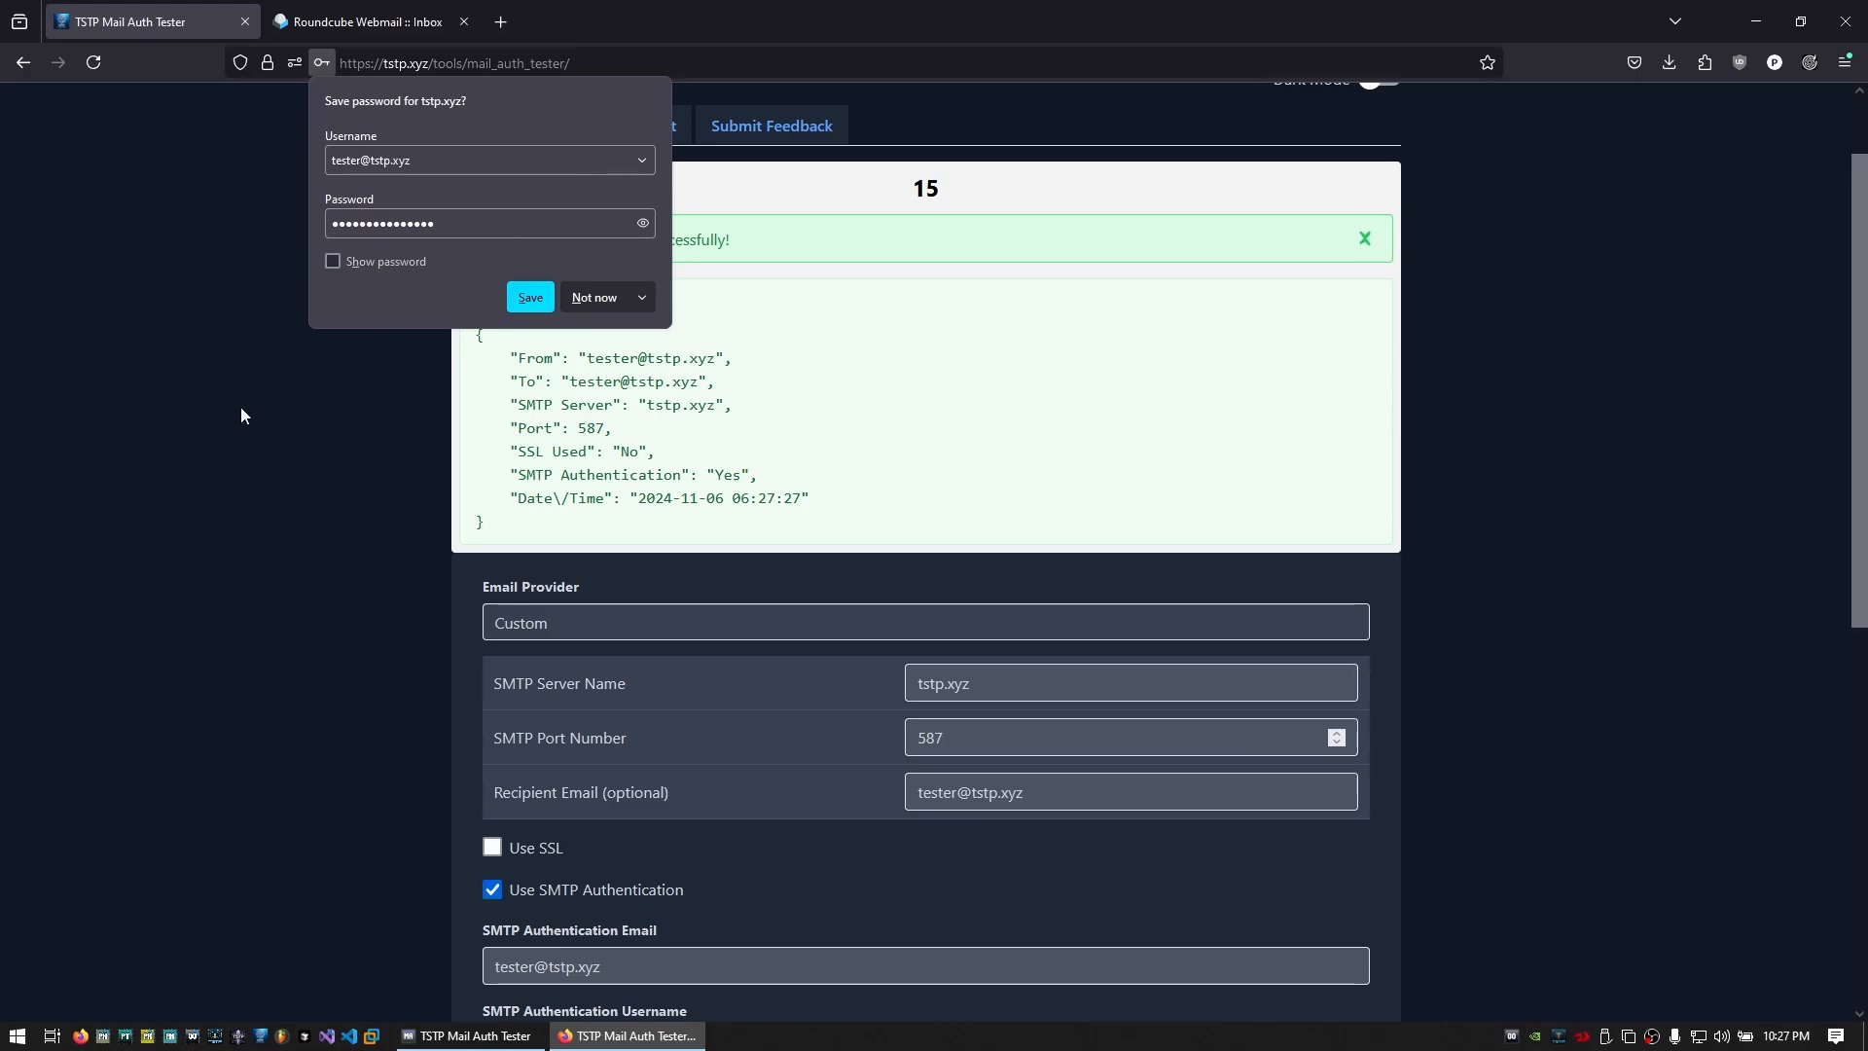
triple_click(661, 405)
scroll(823, 389, "up", 2)
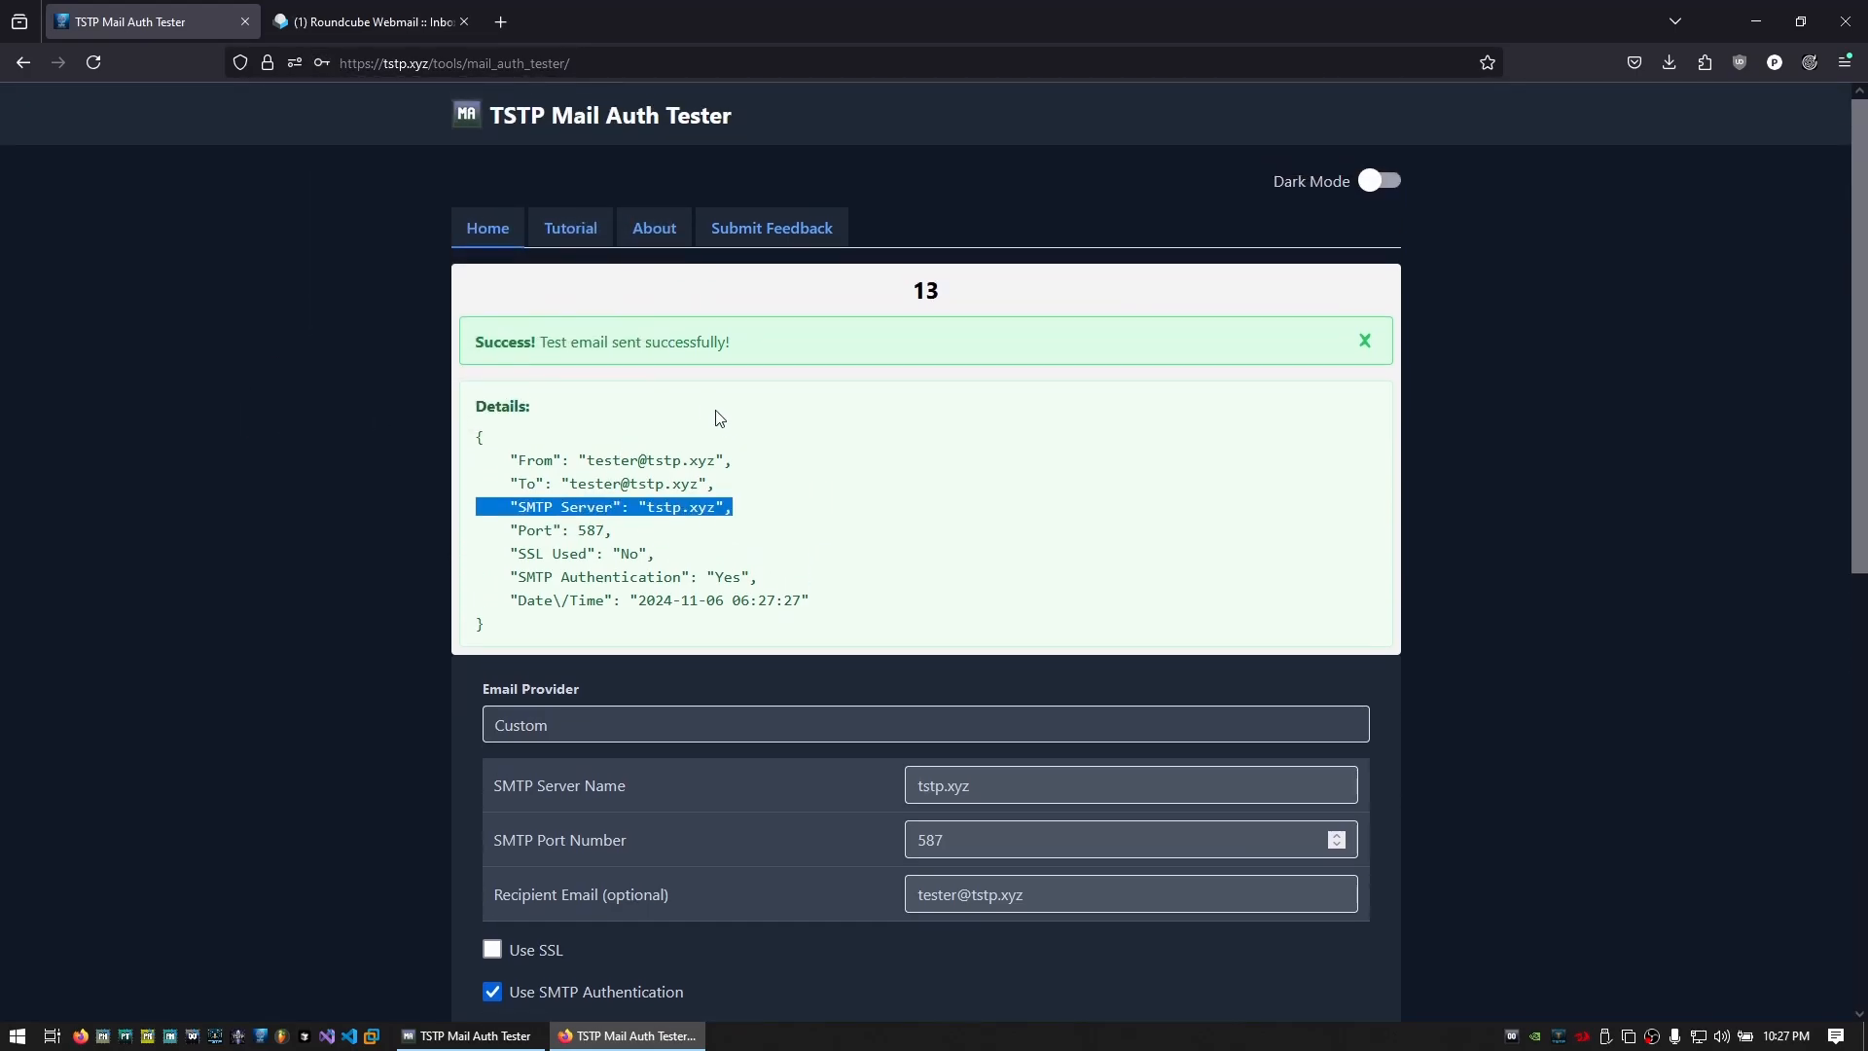
scroll(725, 458, "down", 8)
scroll(760, 775, "up", 8)
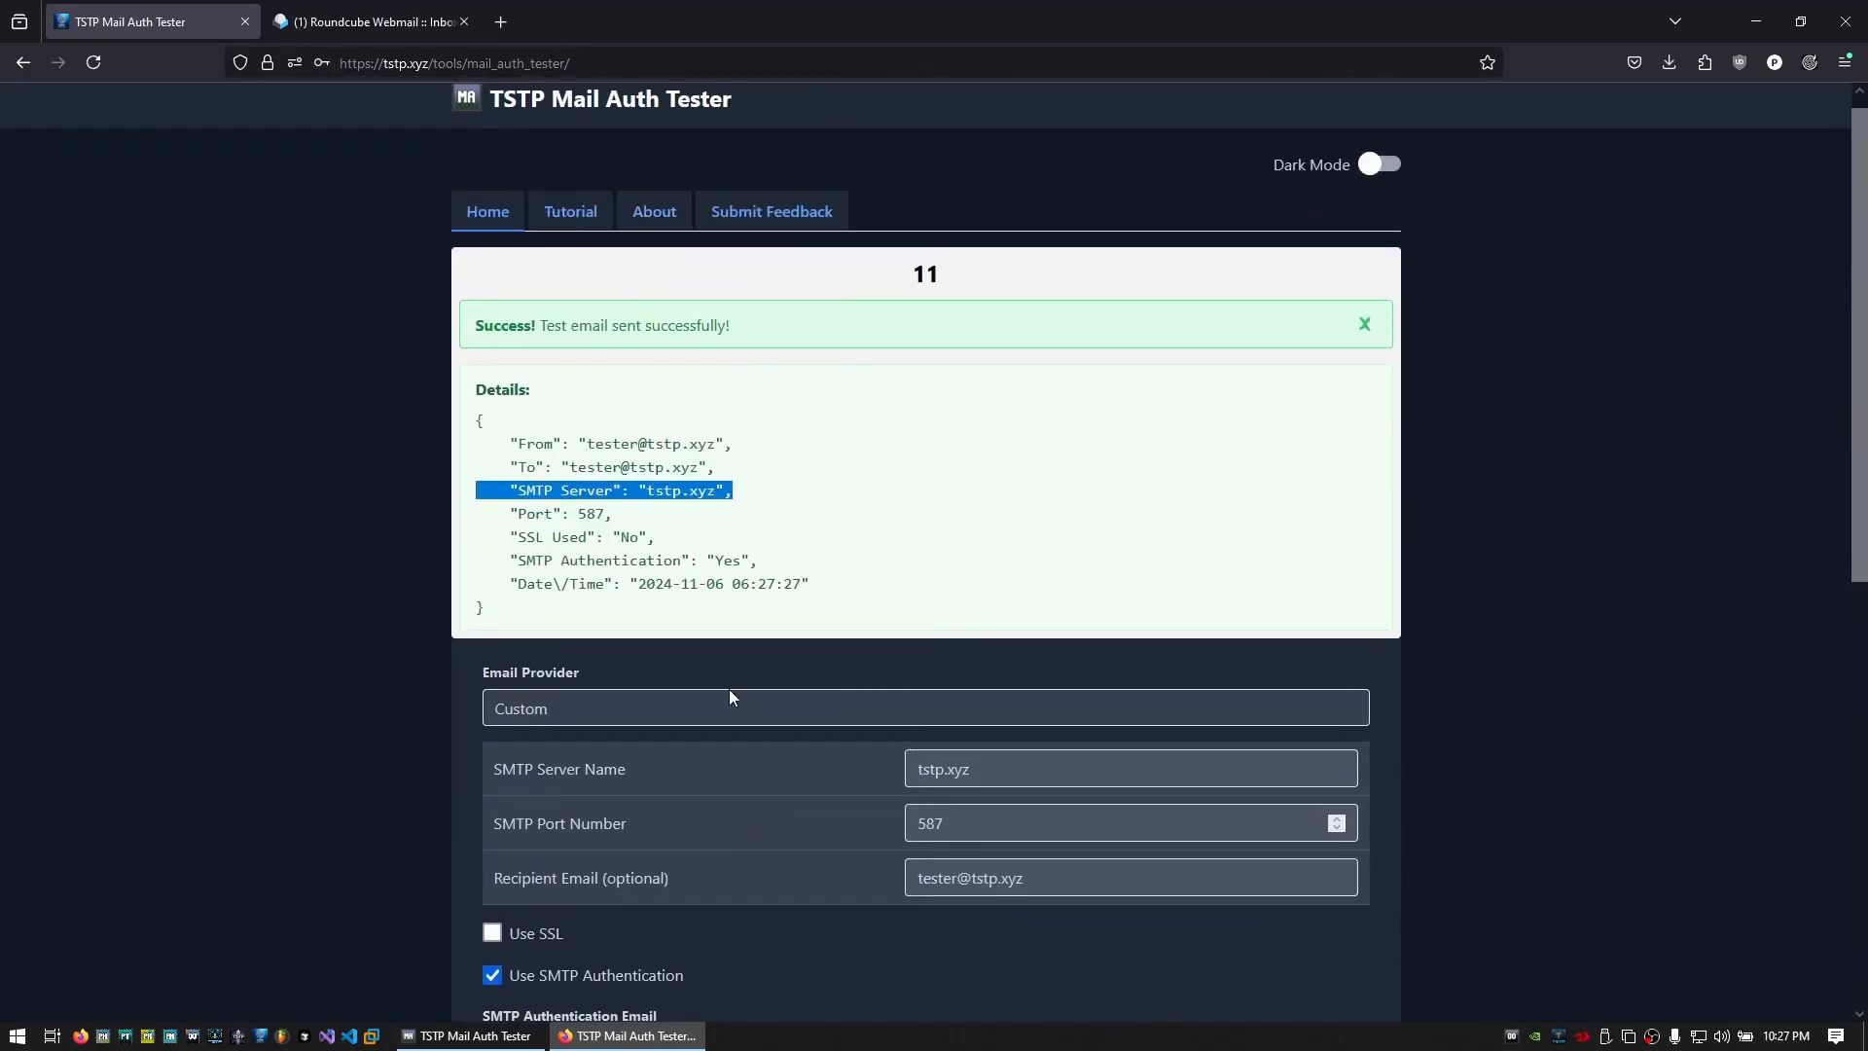
scroll(730, 696, "down", 8)
scroll(773, 756, "up", 8)
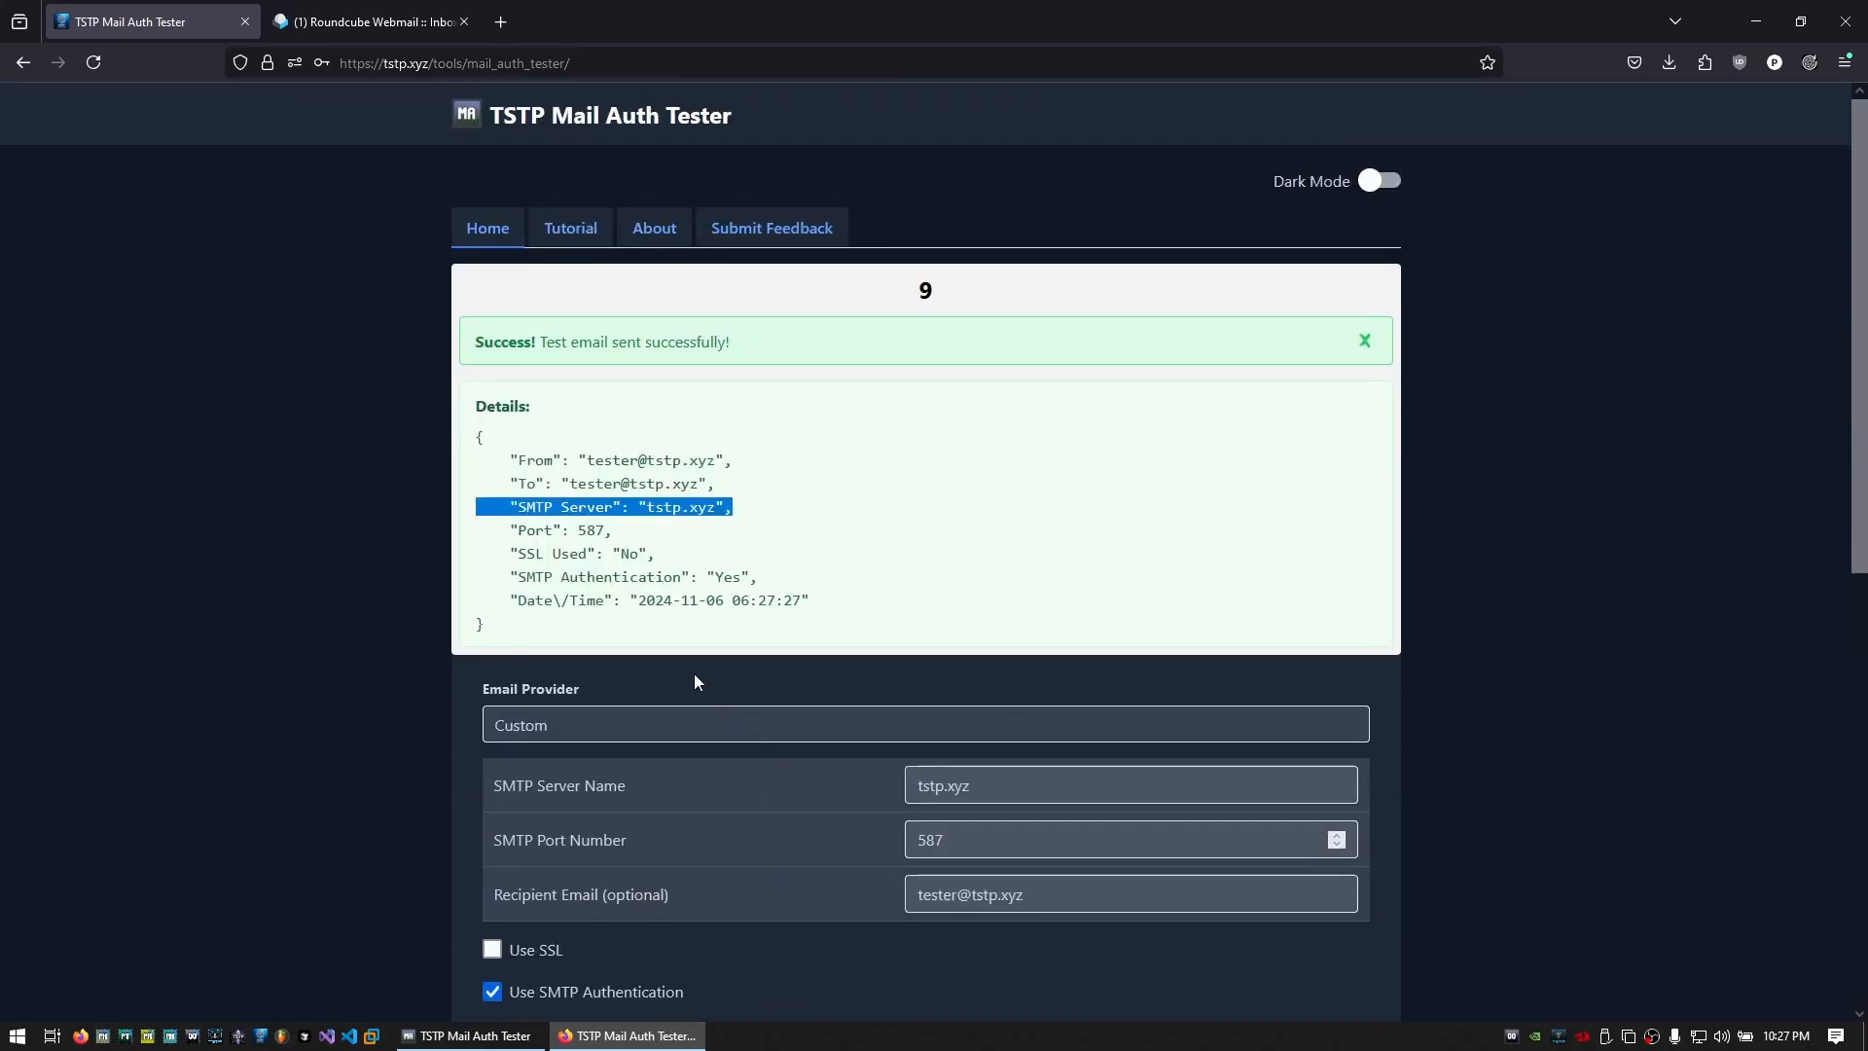
left_click_drag(503, 638, 479, 413)
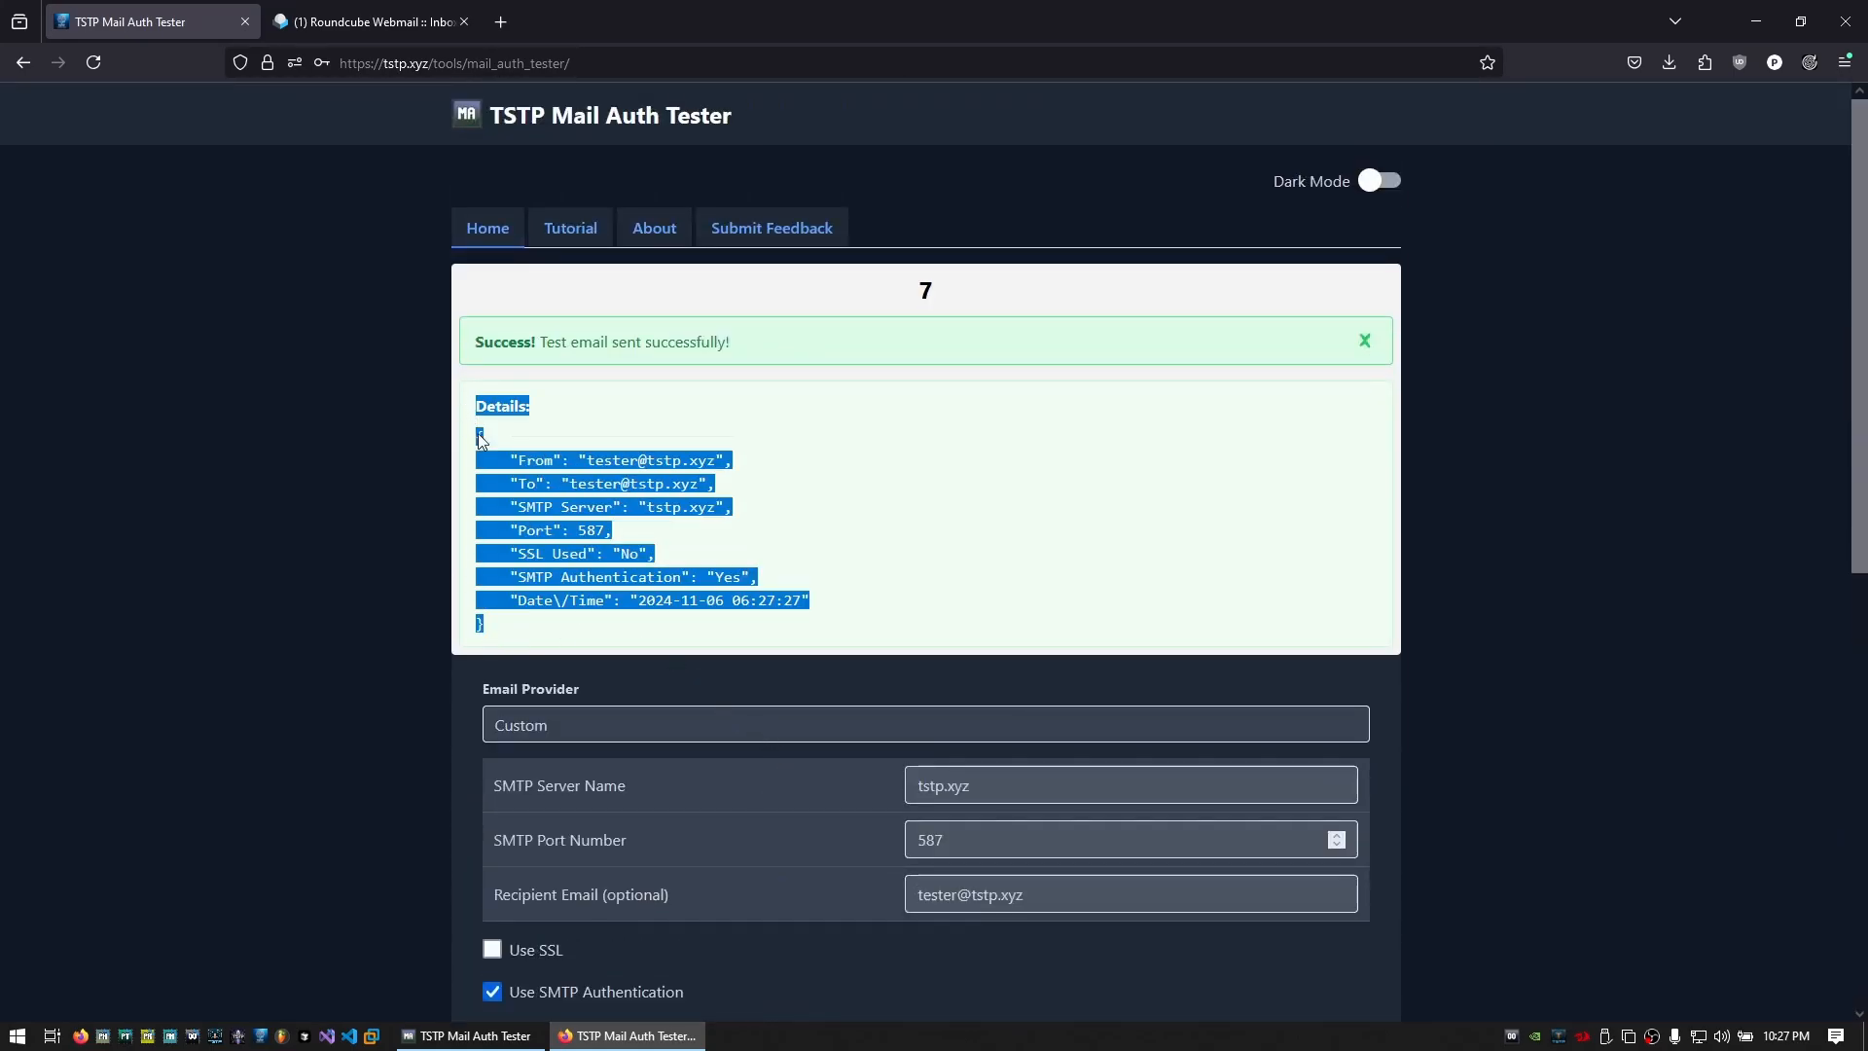
left_click(712, 590)
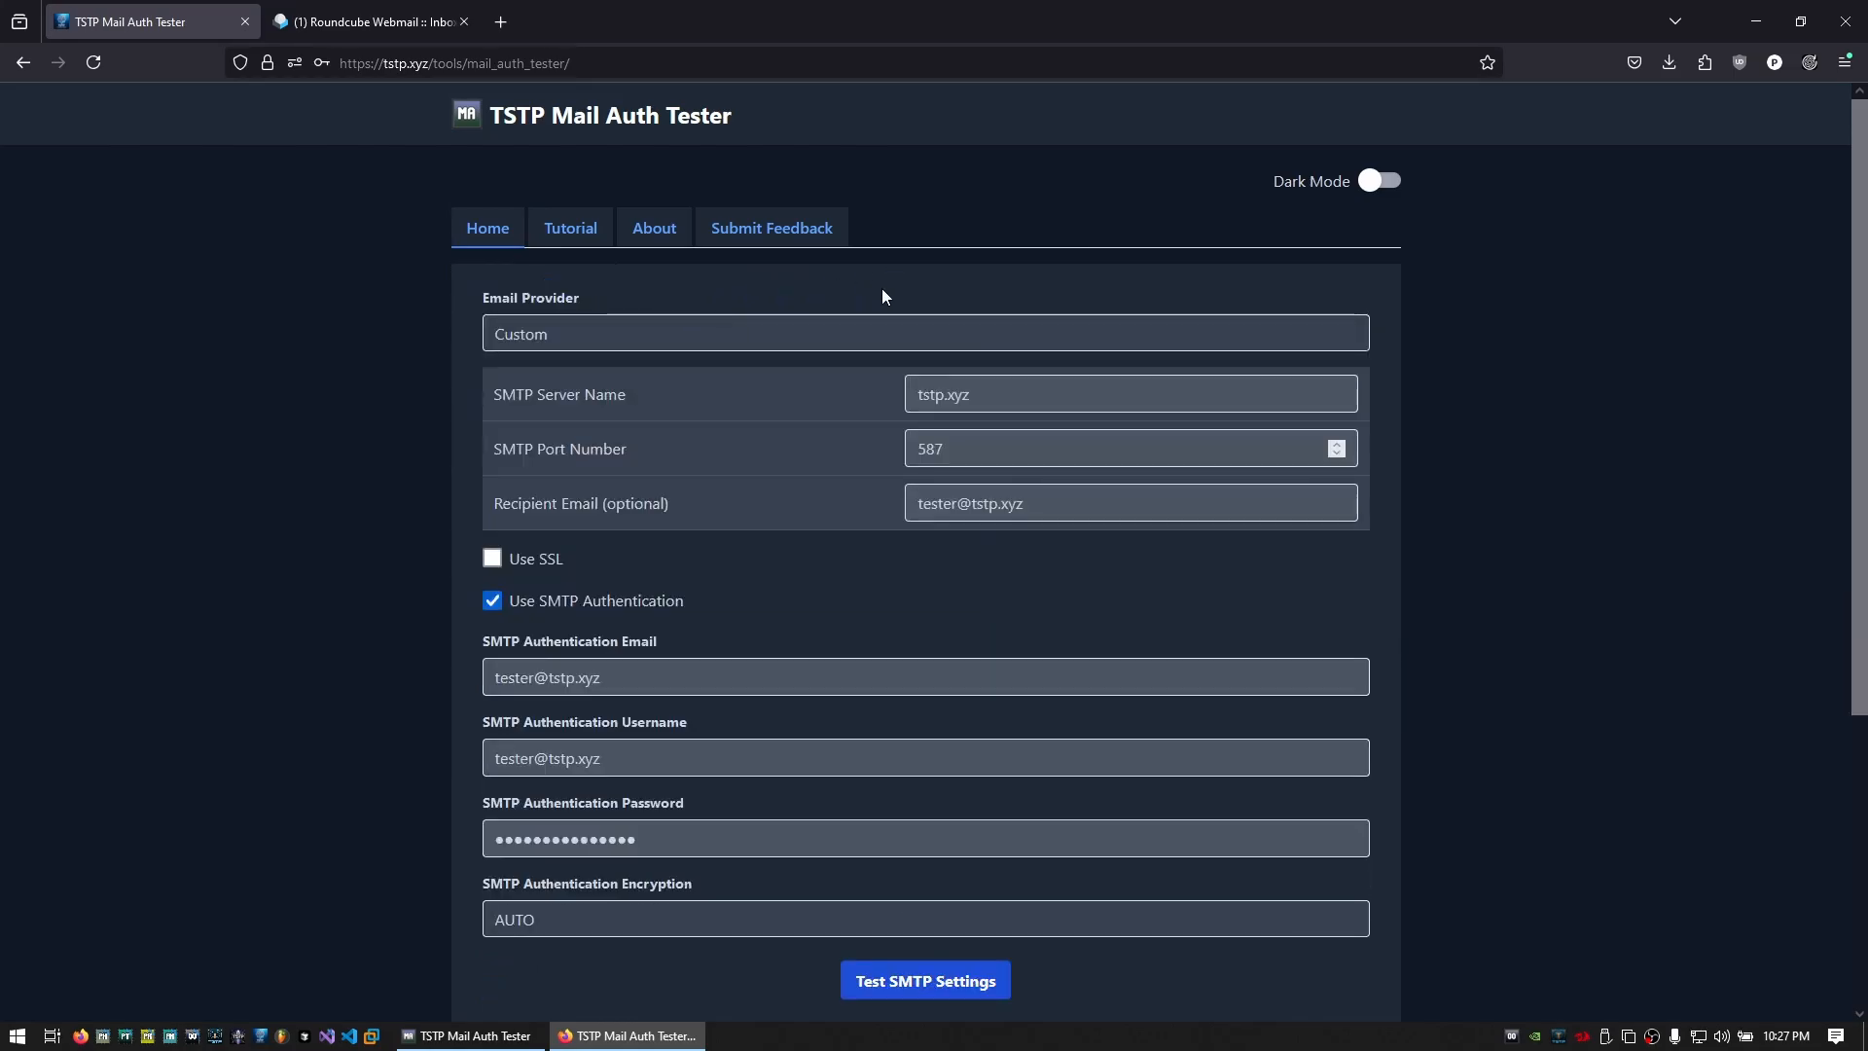
Choose Microsoft as the email provider
left_click(640, 340)
left_click(574, 380)
left_click(718, 340)
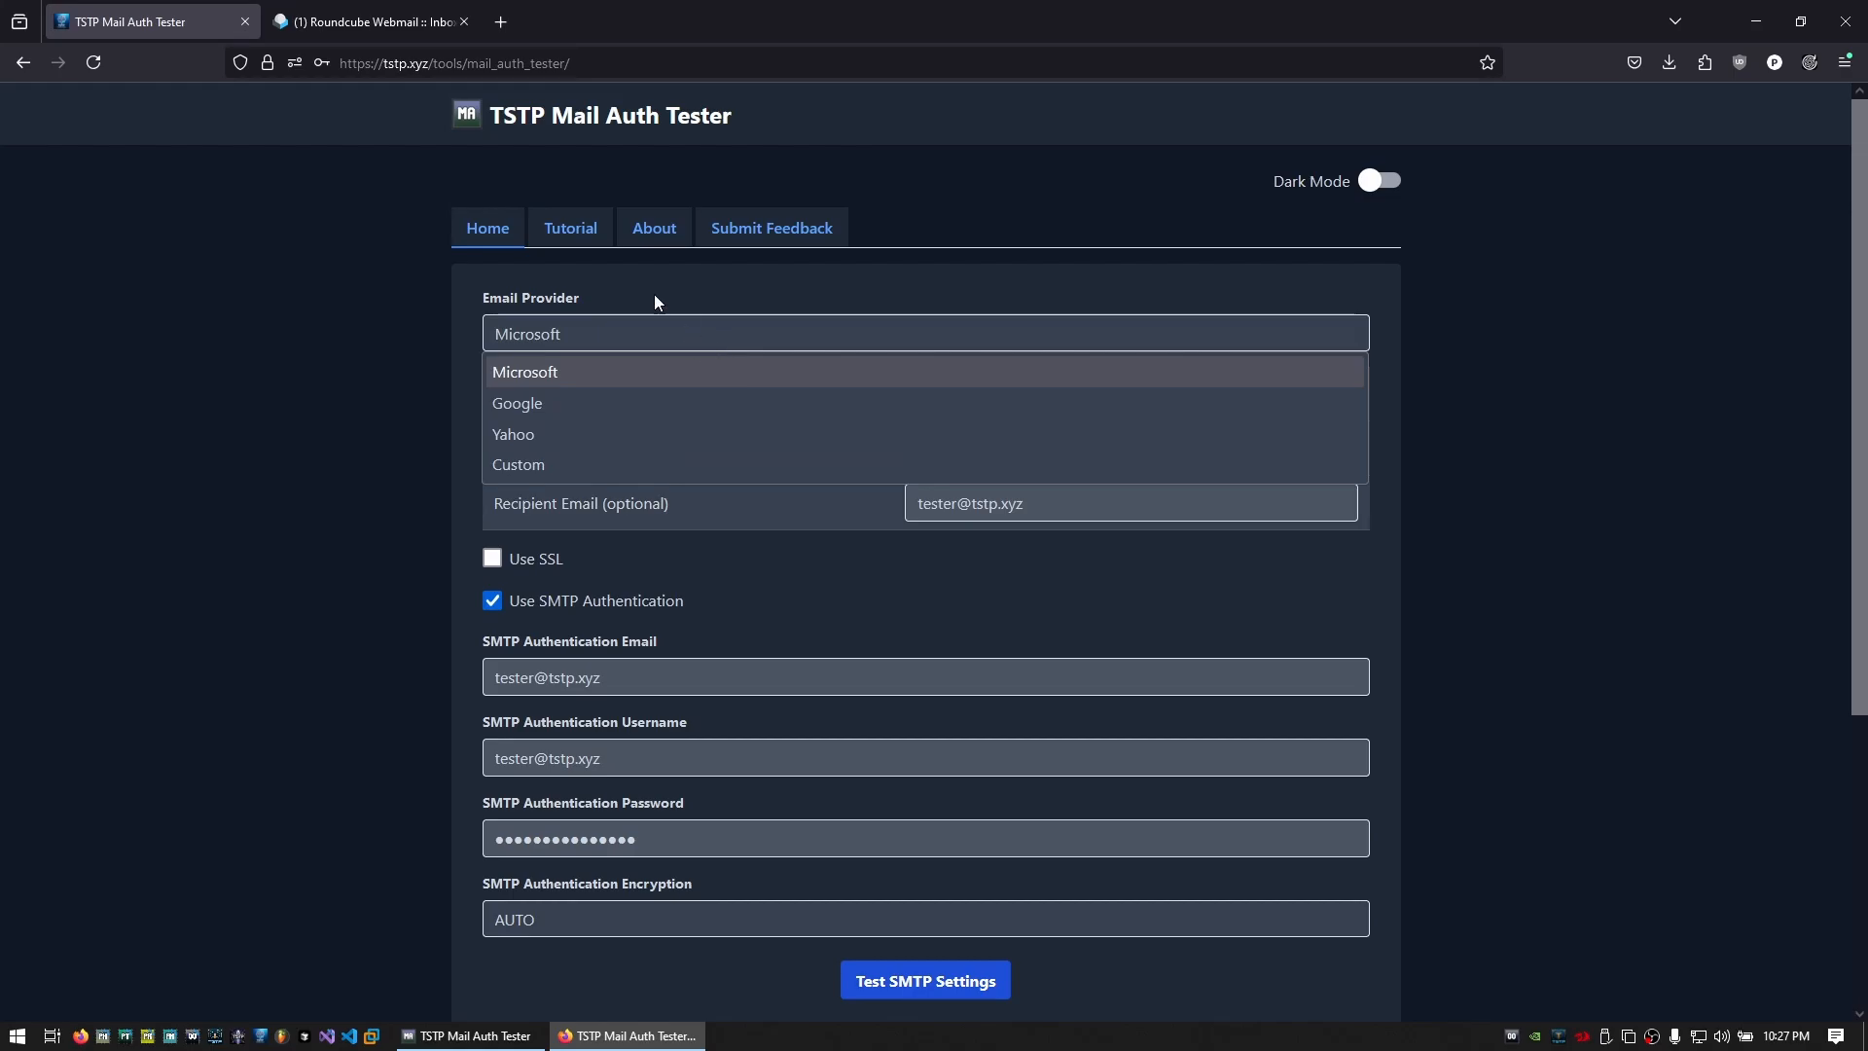
left_click(570, 227)
On the Tutorial page, expand and read the Microsoft, Google and Yahoo setup steps
left_click(570, 228)
left_click(523, 389)
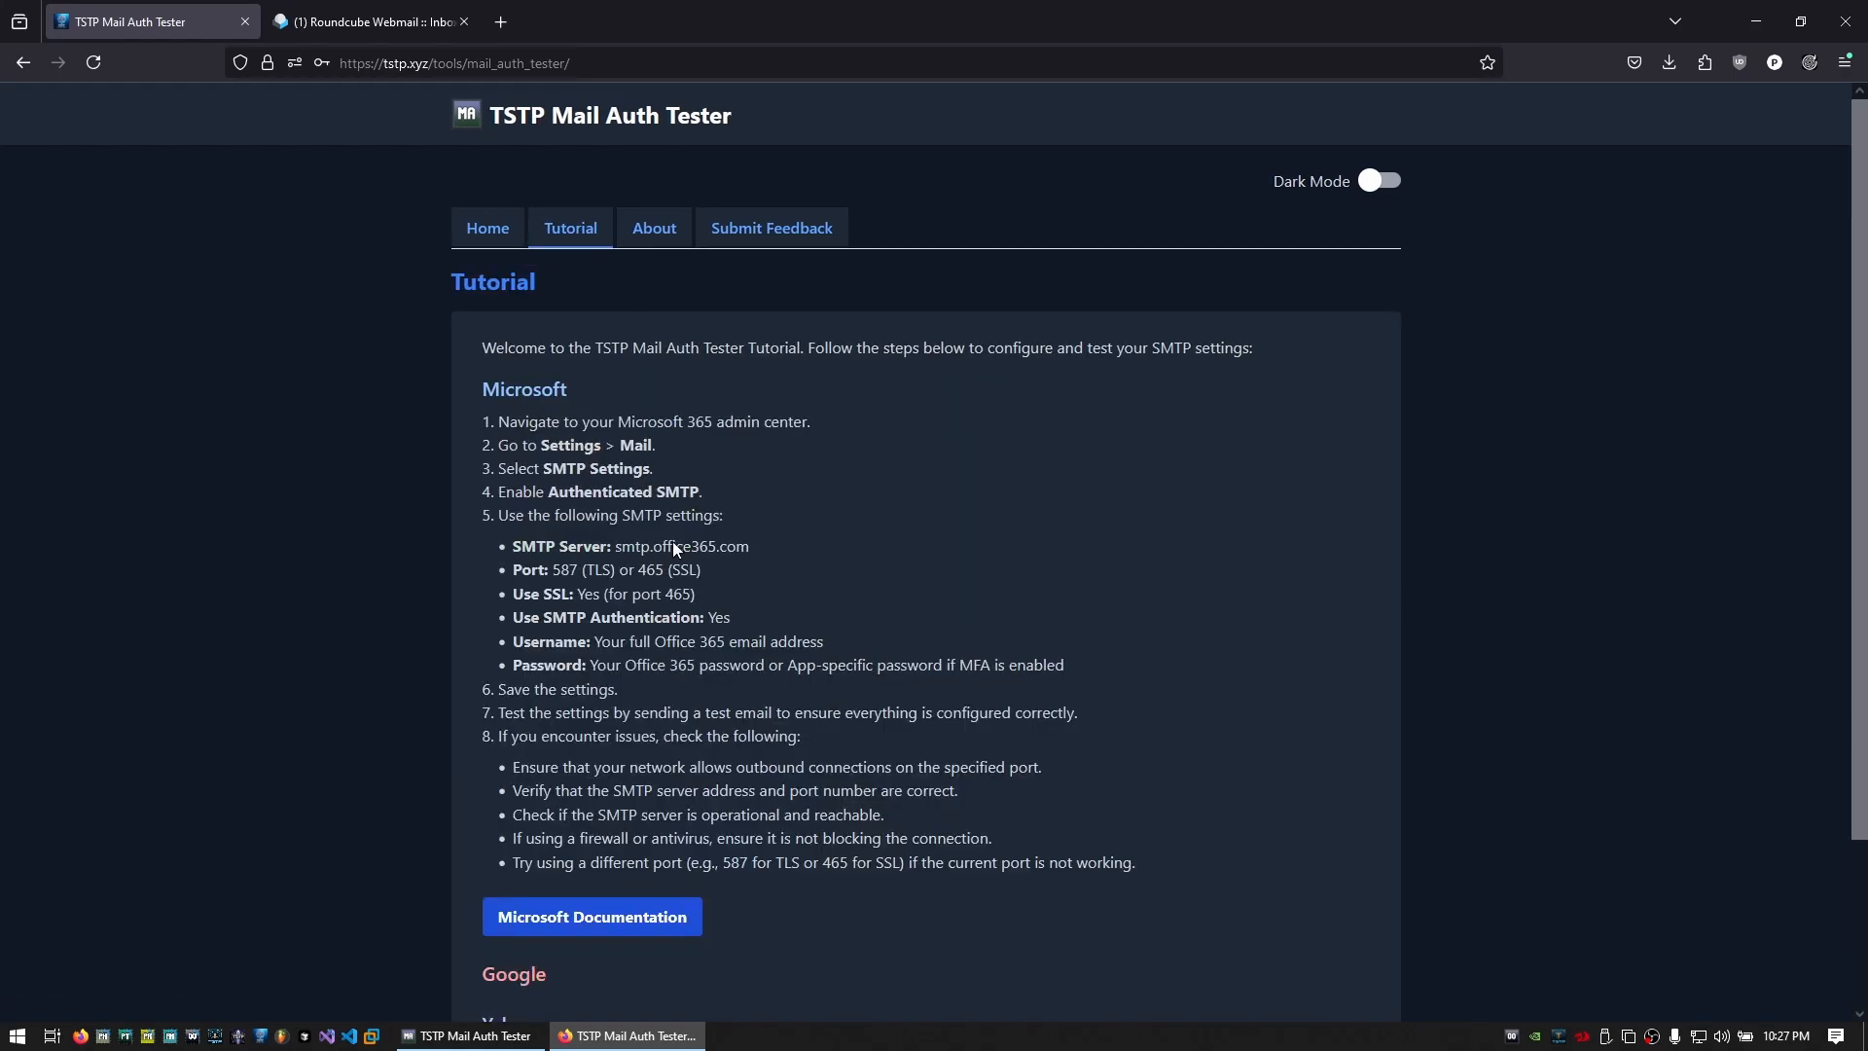
scroll(673, 548, "down", 3)
left_click(513, 778)
scroll(679, 671, "down", 1)
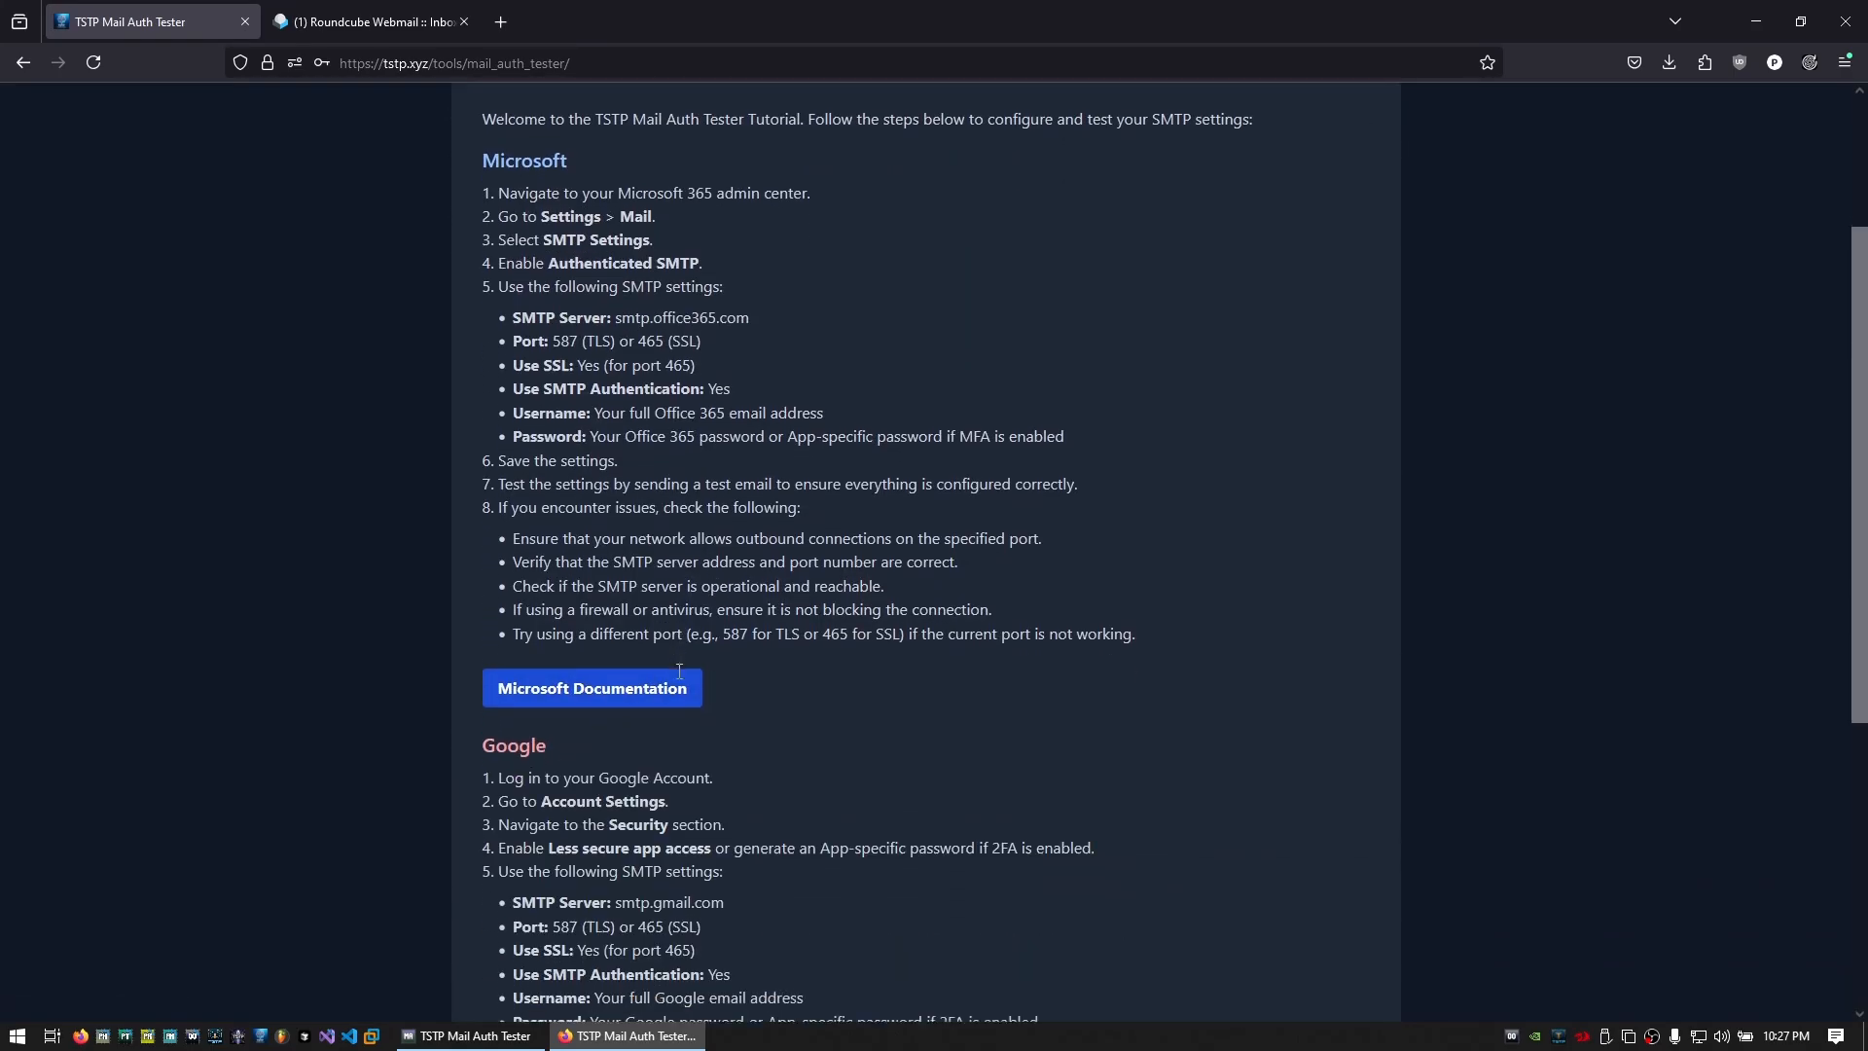
scroll(679, 671, "down", 5)
left_click(534, 835)
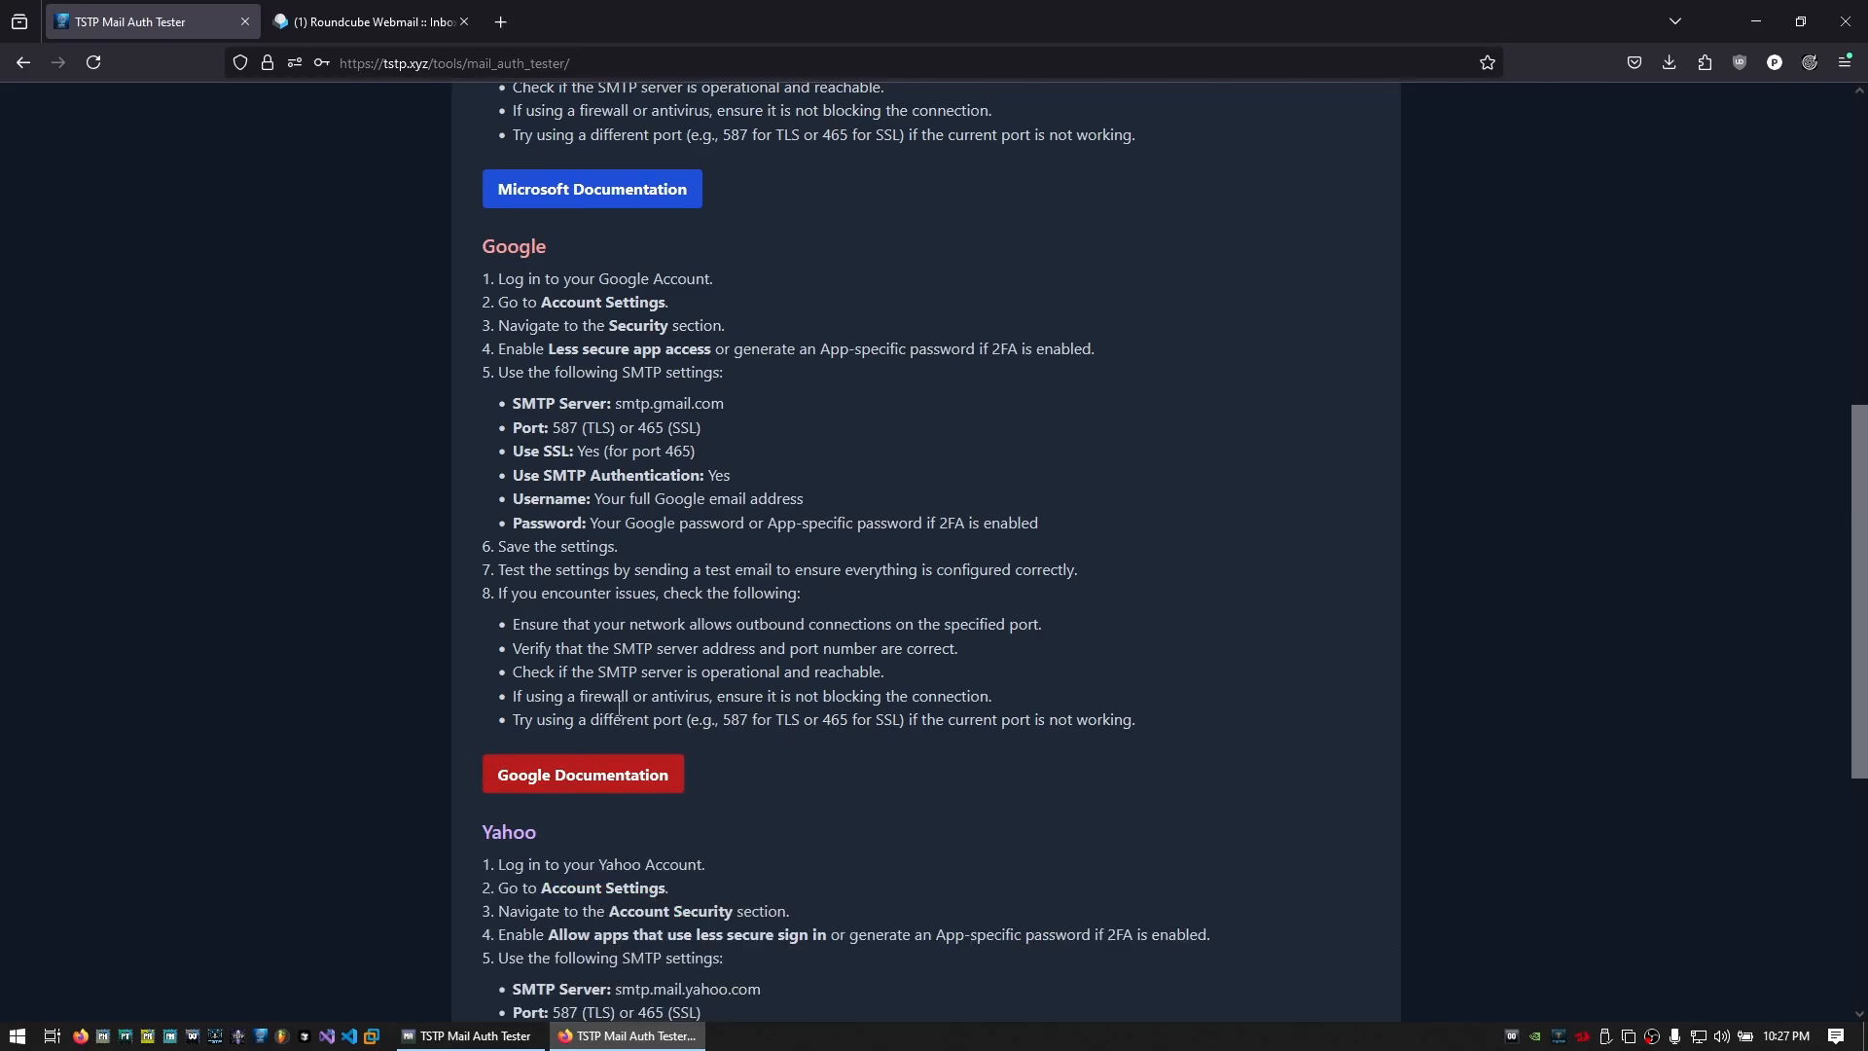
scroll(566, 762, "down", 5)
scroll(574, 837, "up", 14)
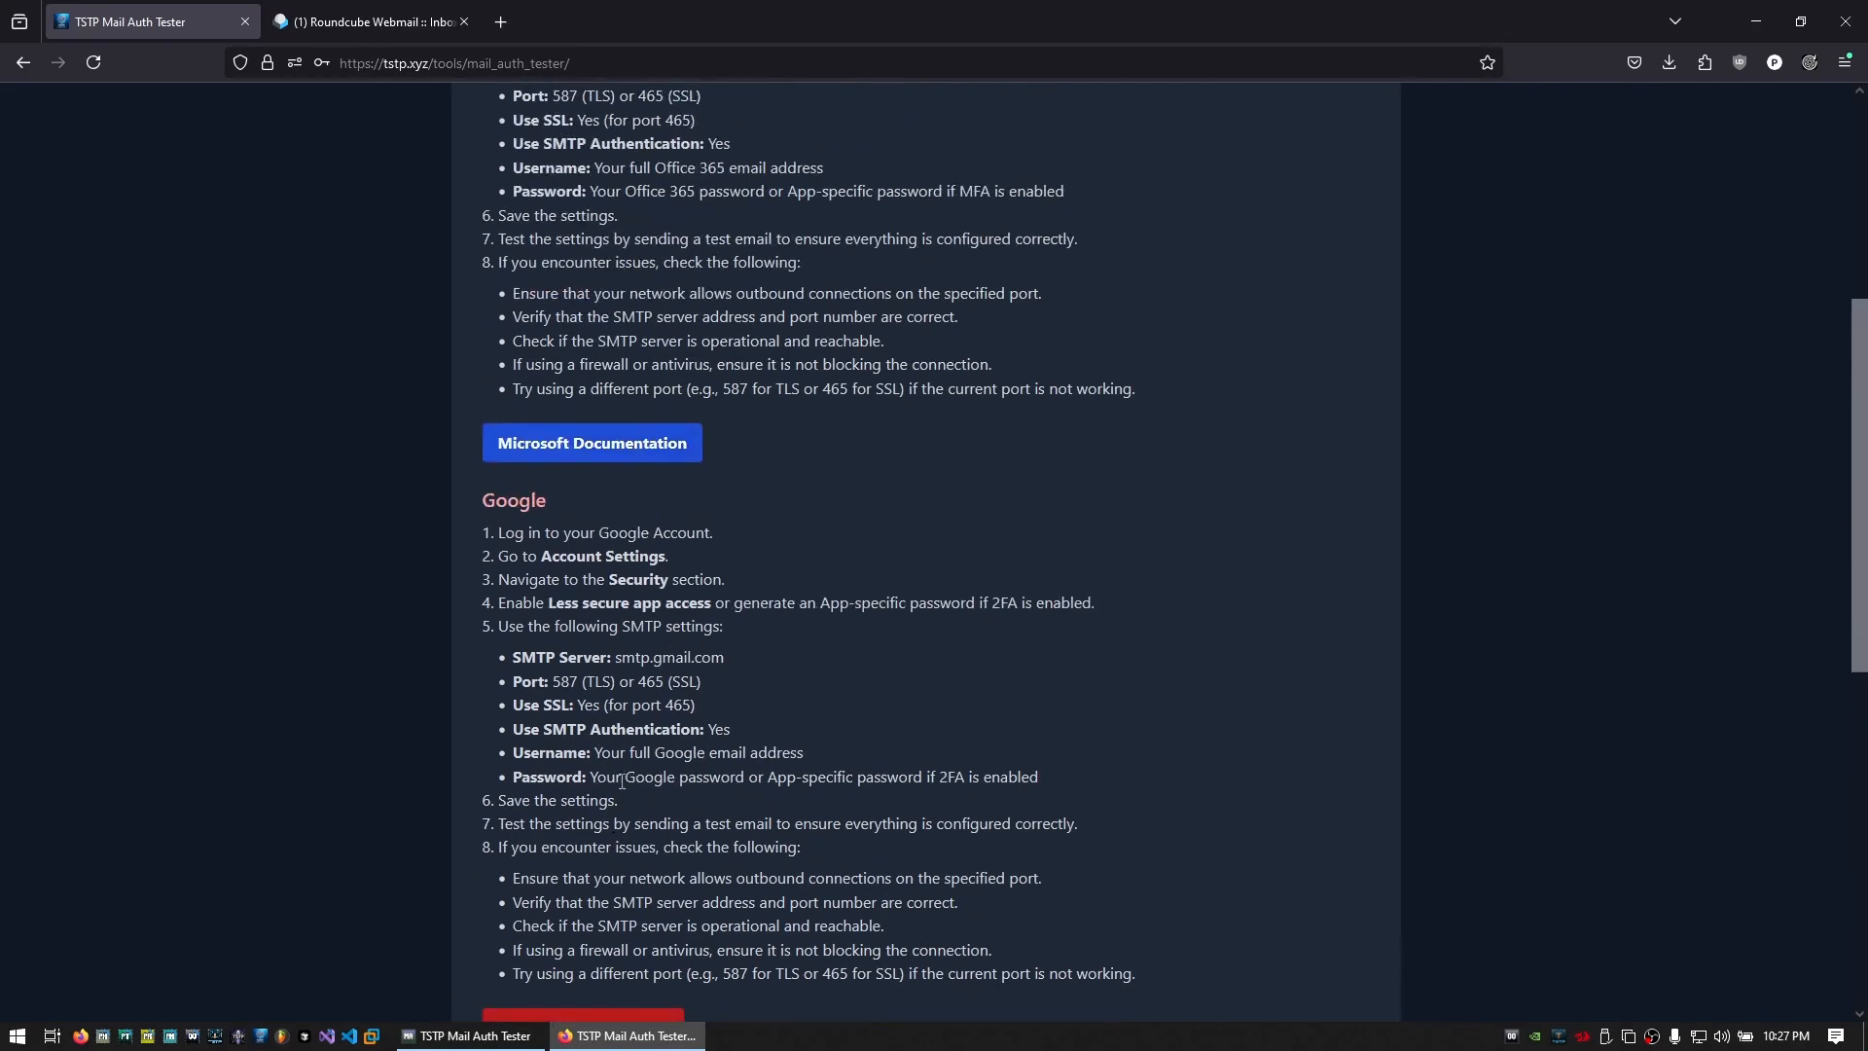
Visit the About and Submit Feedback pages, return to Home, and check the page address
left_click(654, 232)
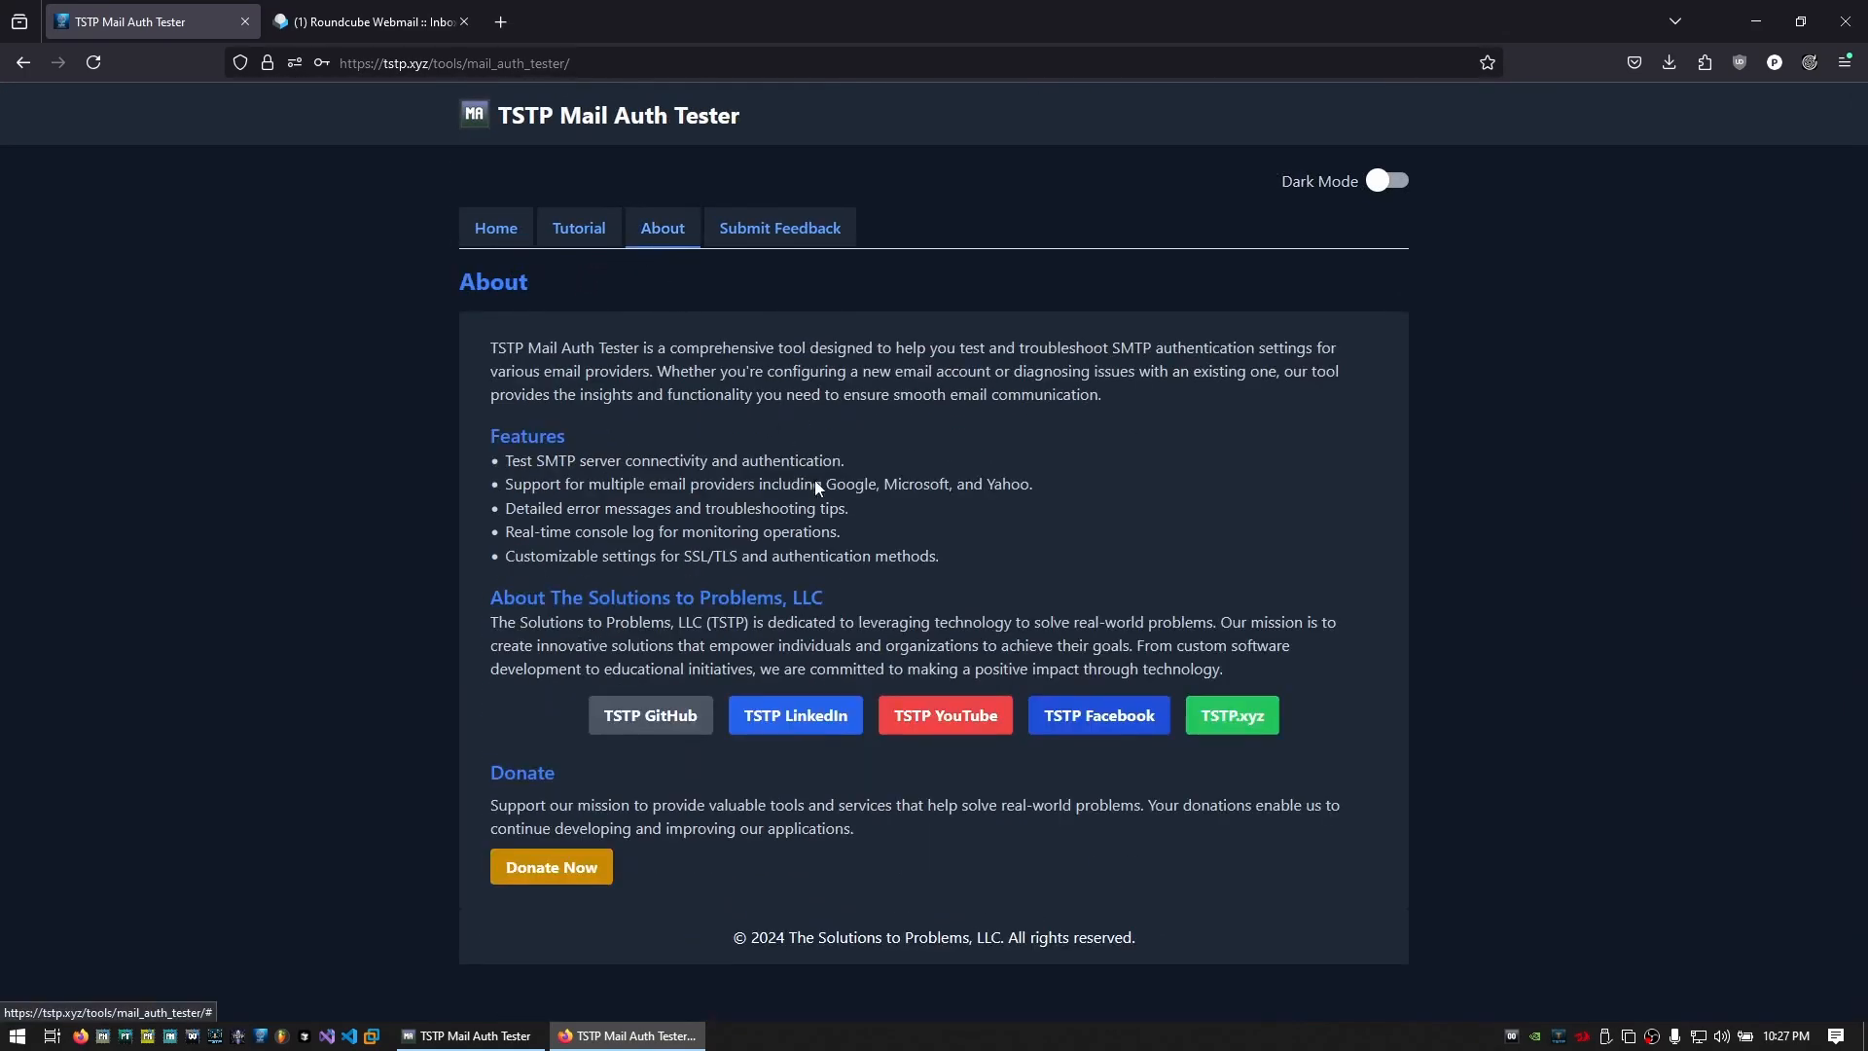
left_click(783, 230)
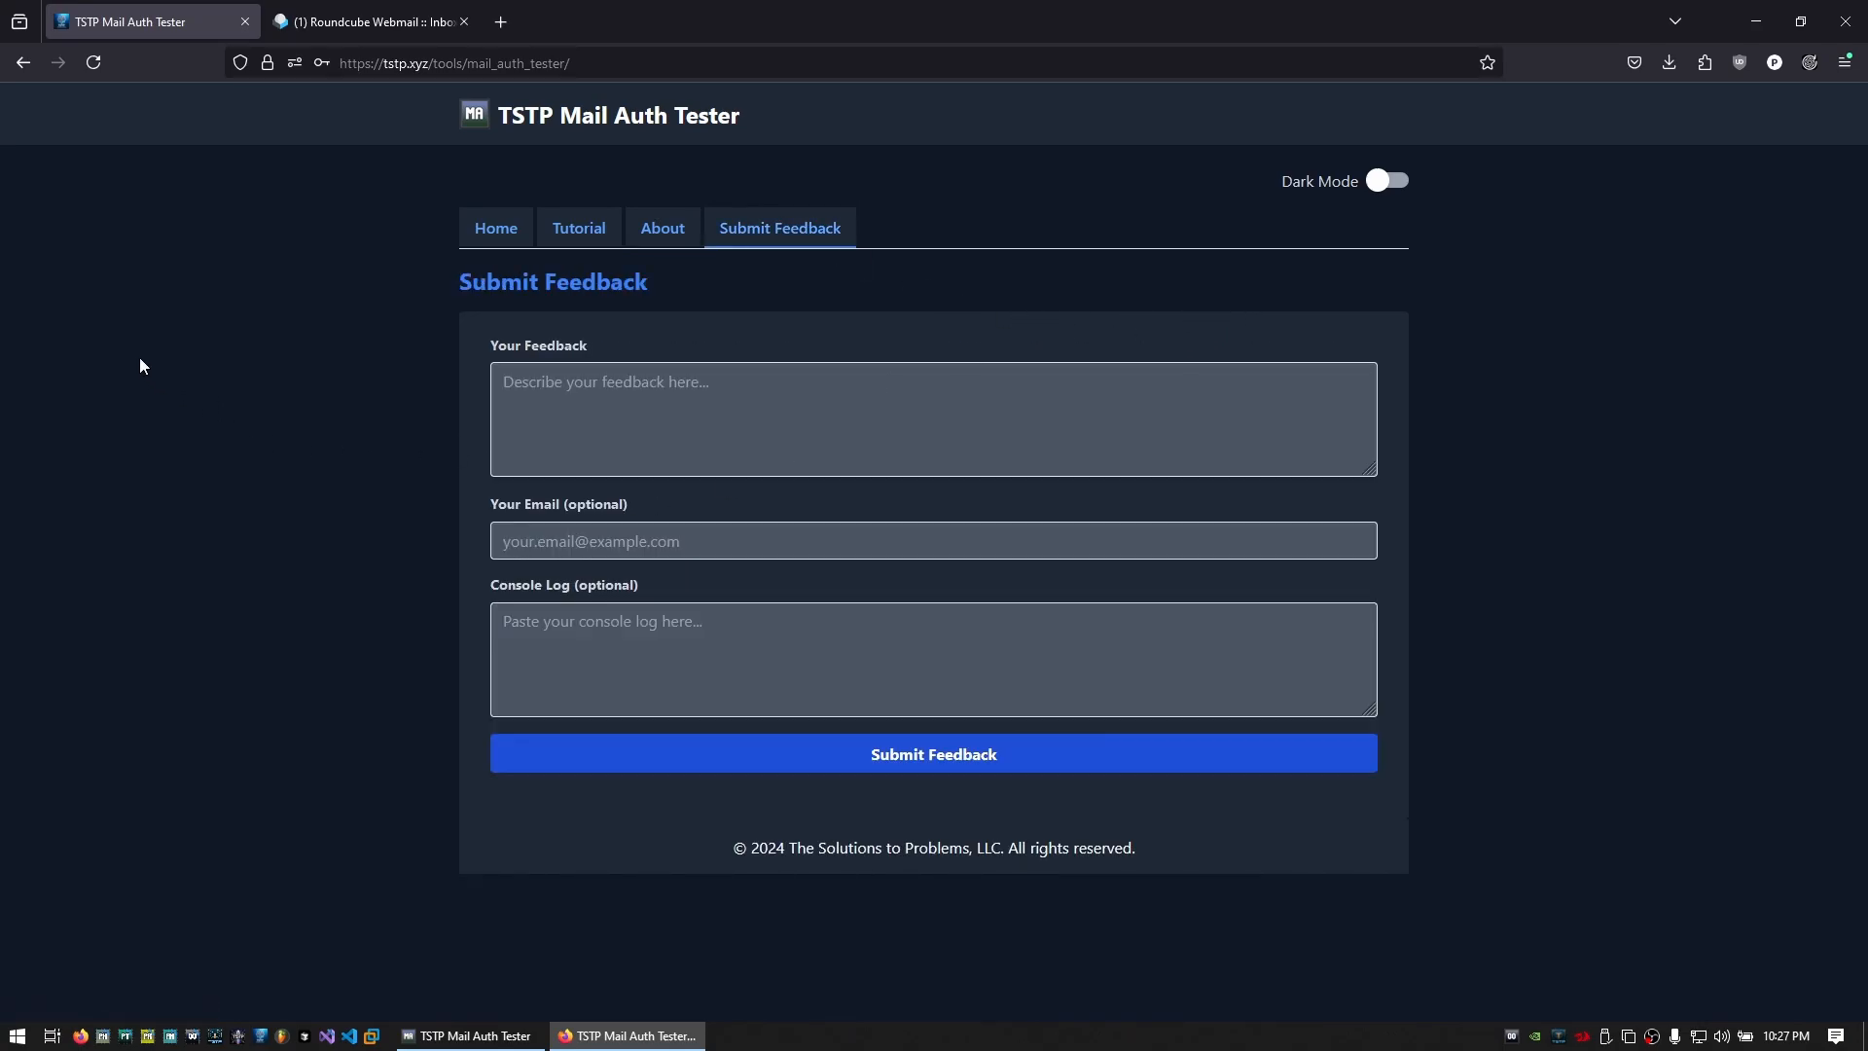
left_click(478, 236)
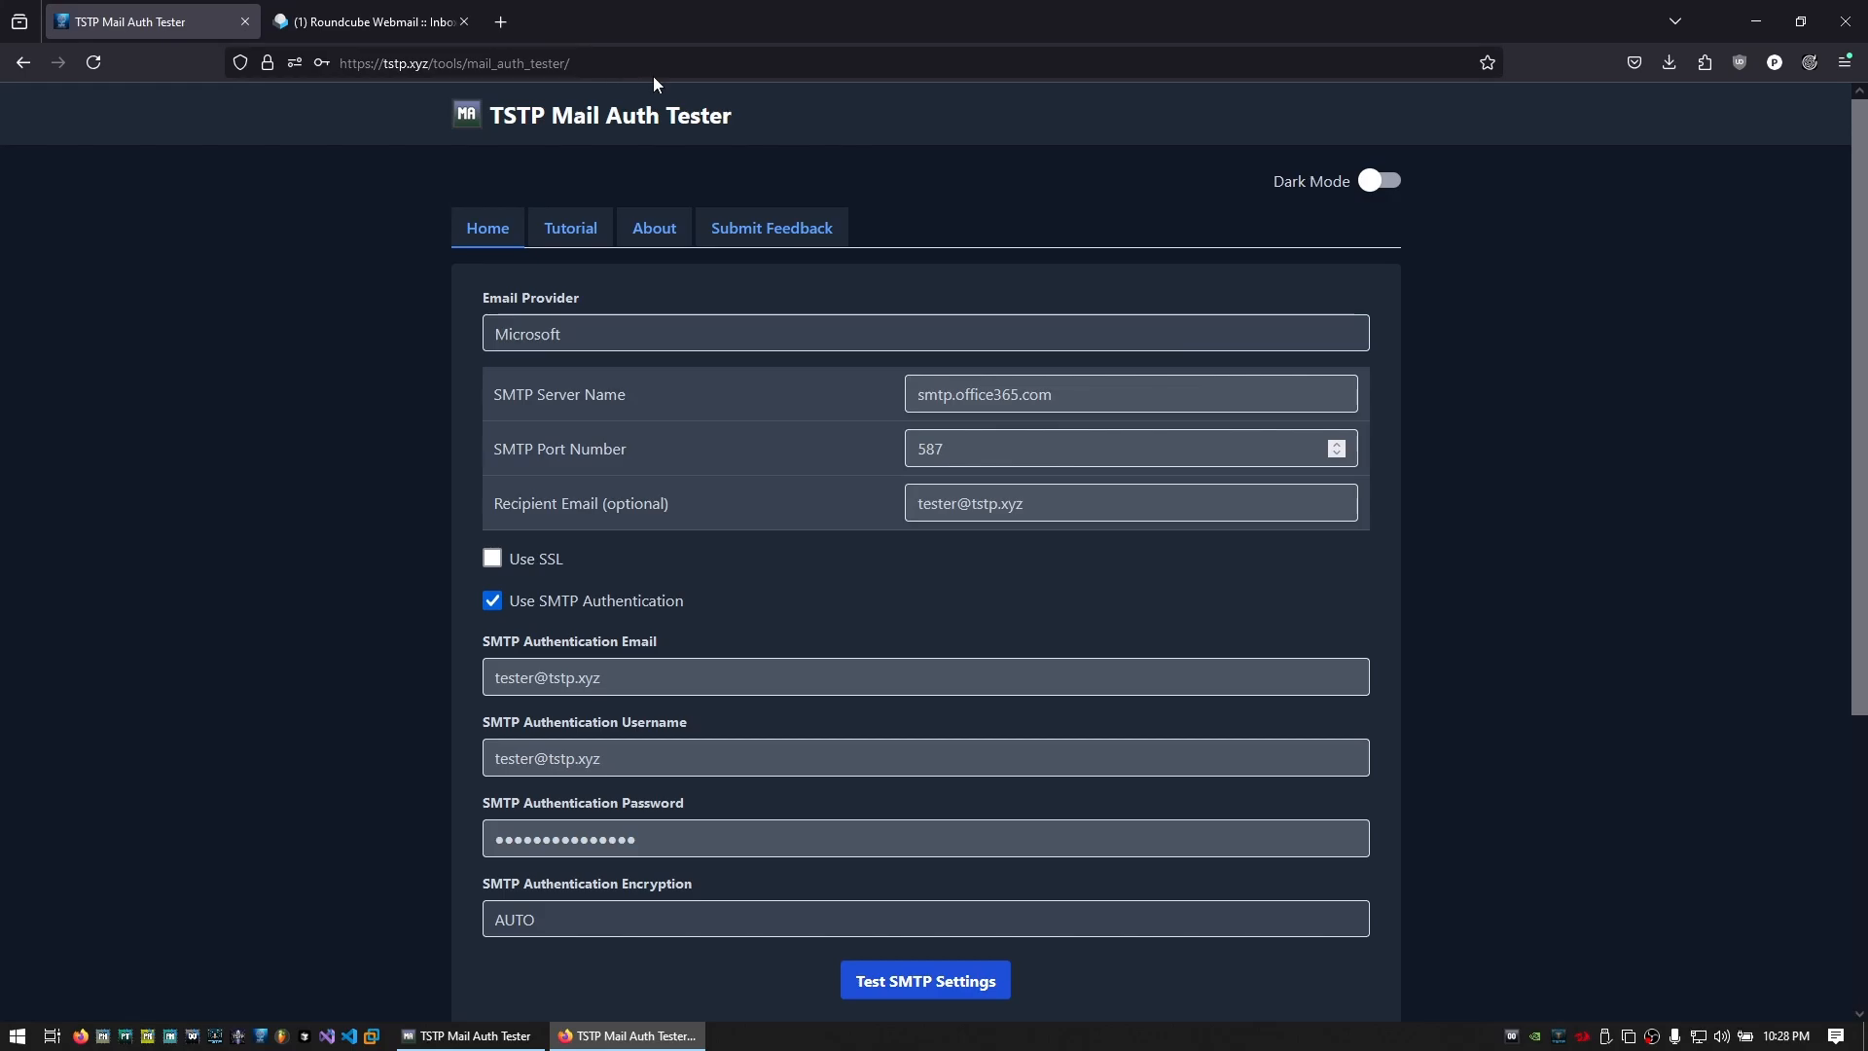
left_click(495, 64)
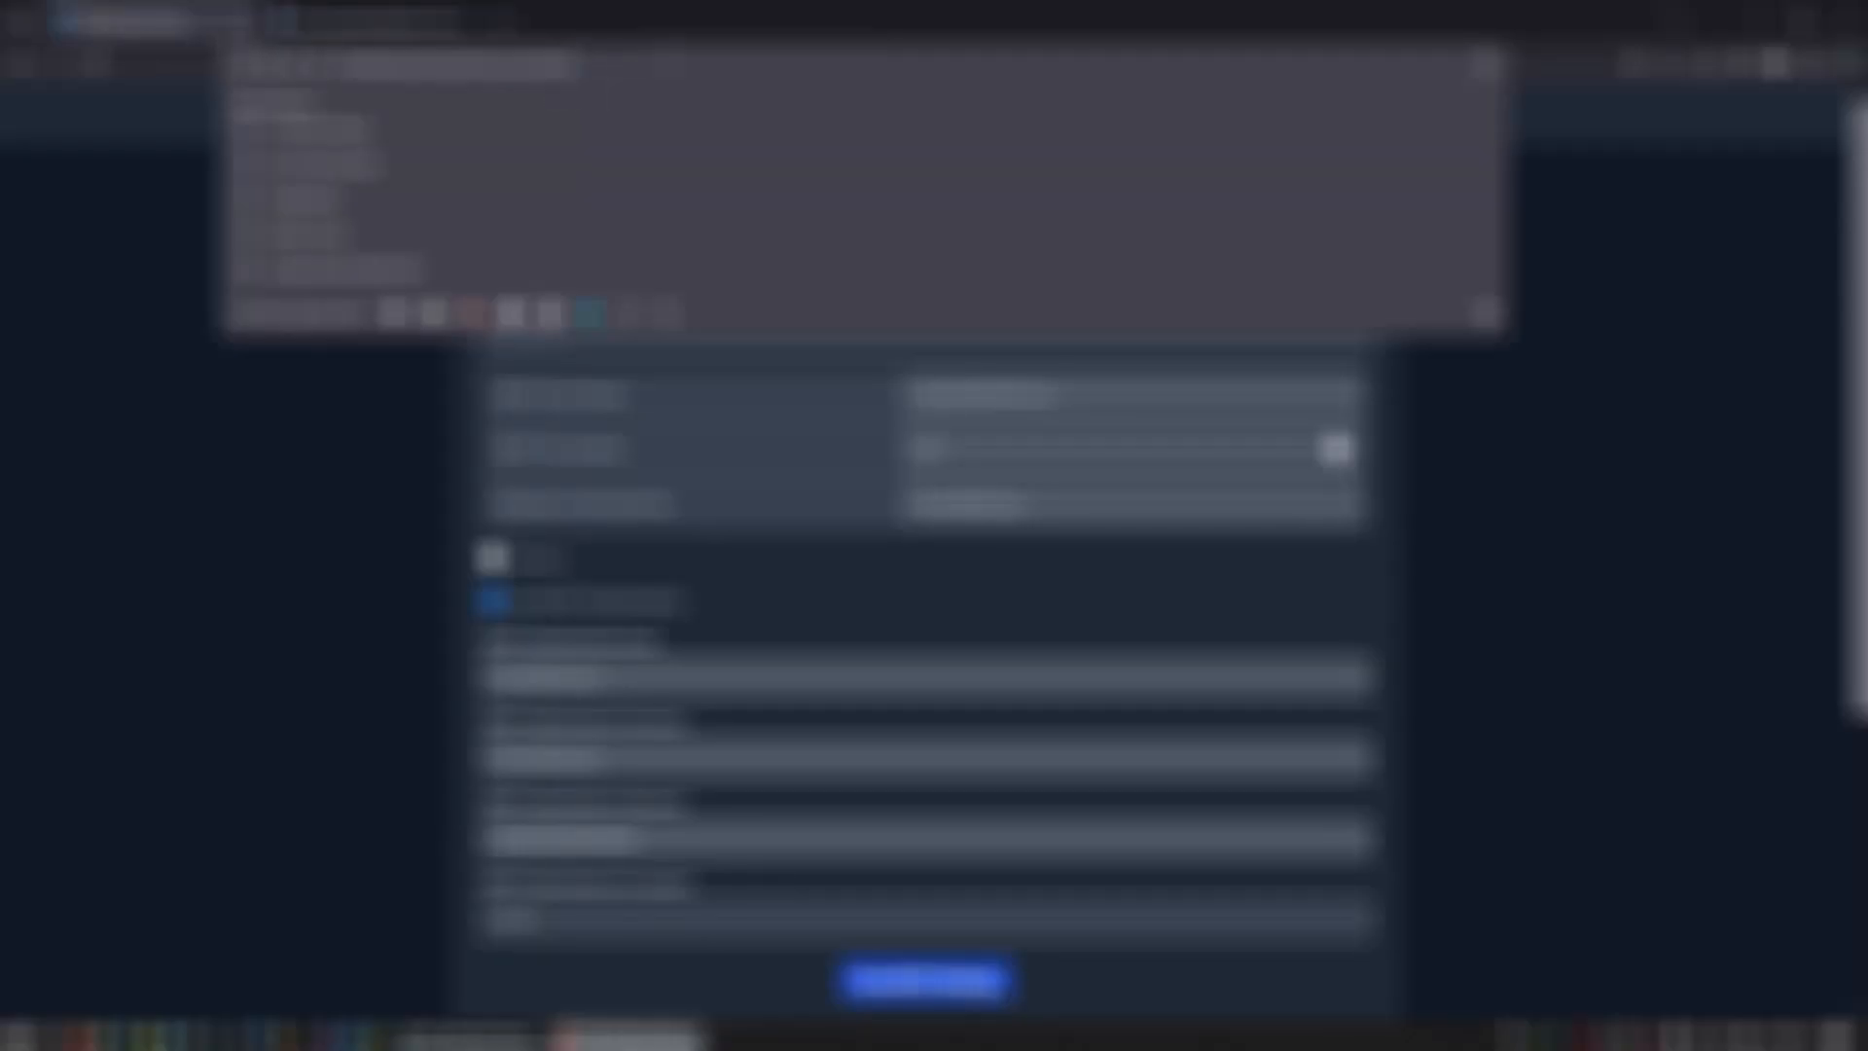
left_click(53, 310)
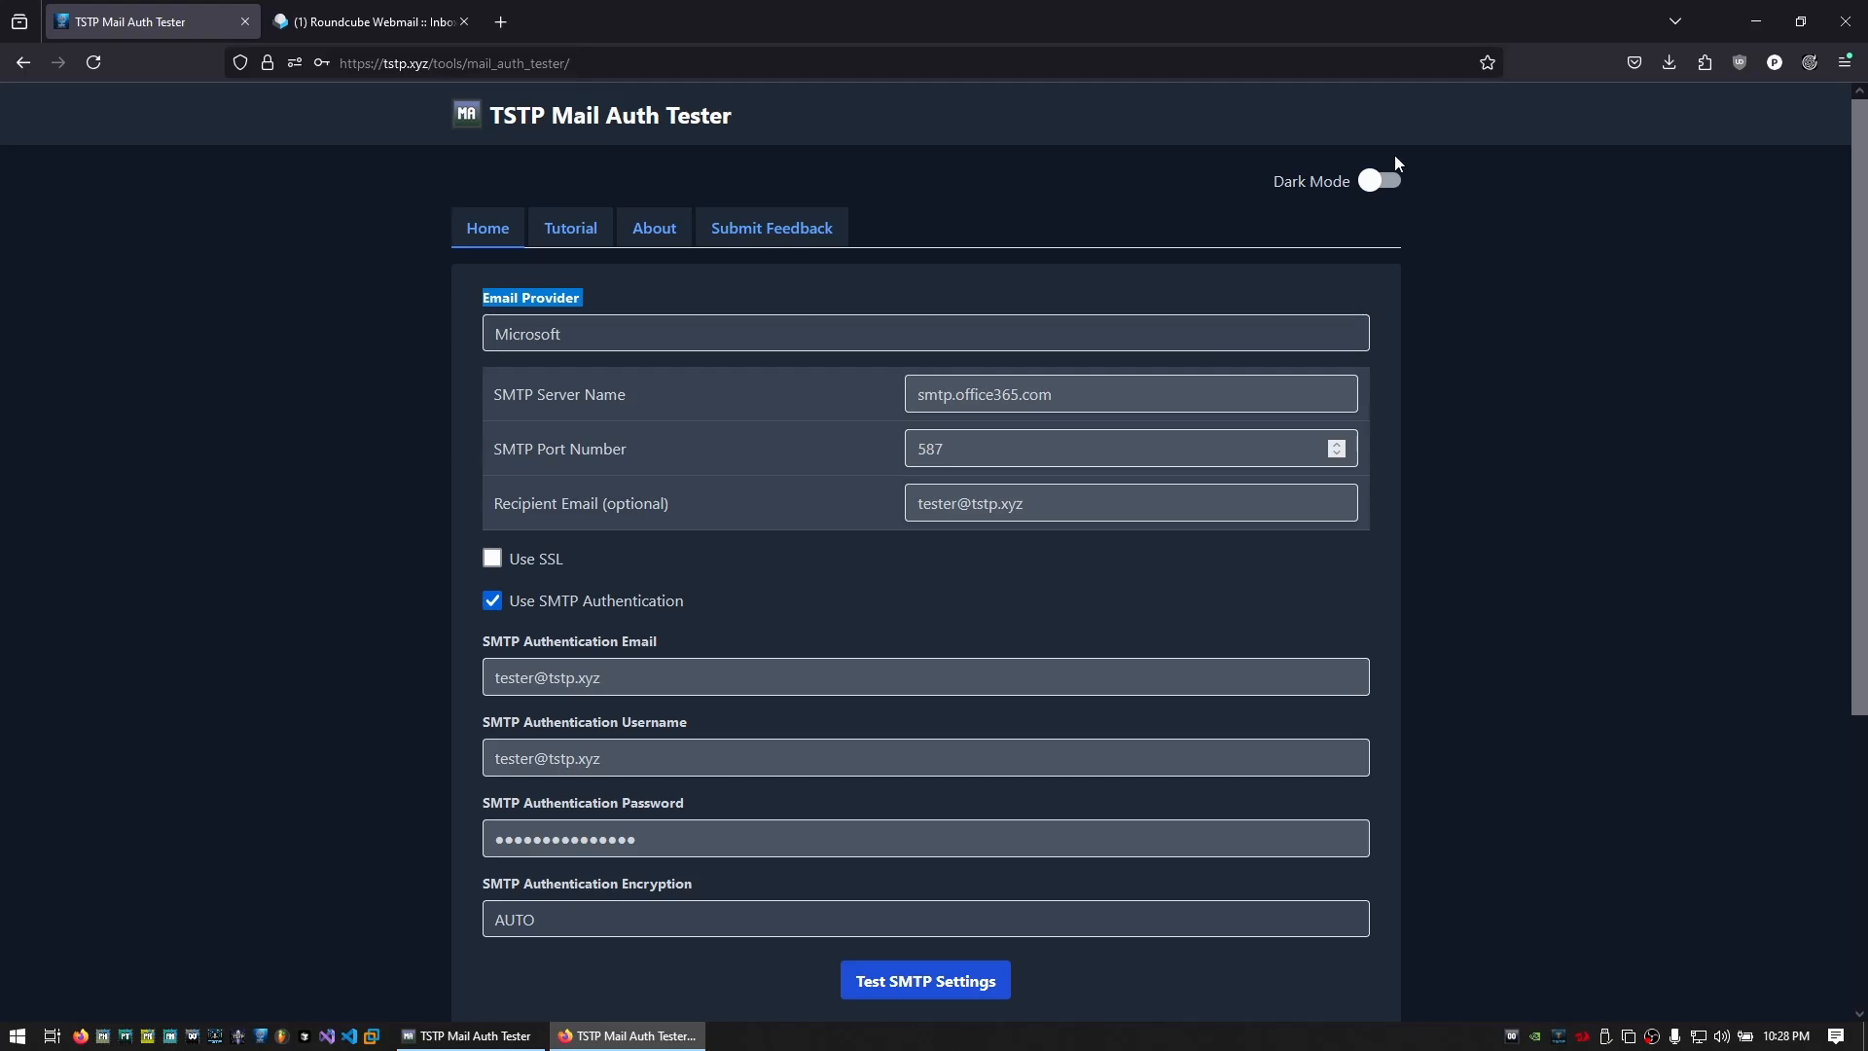